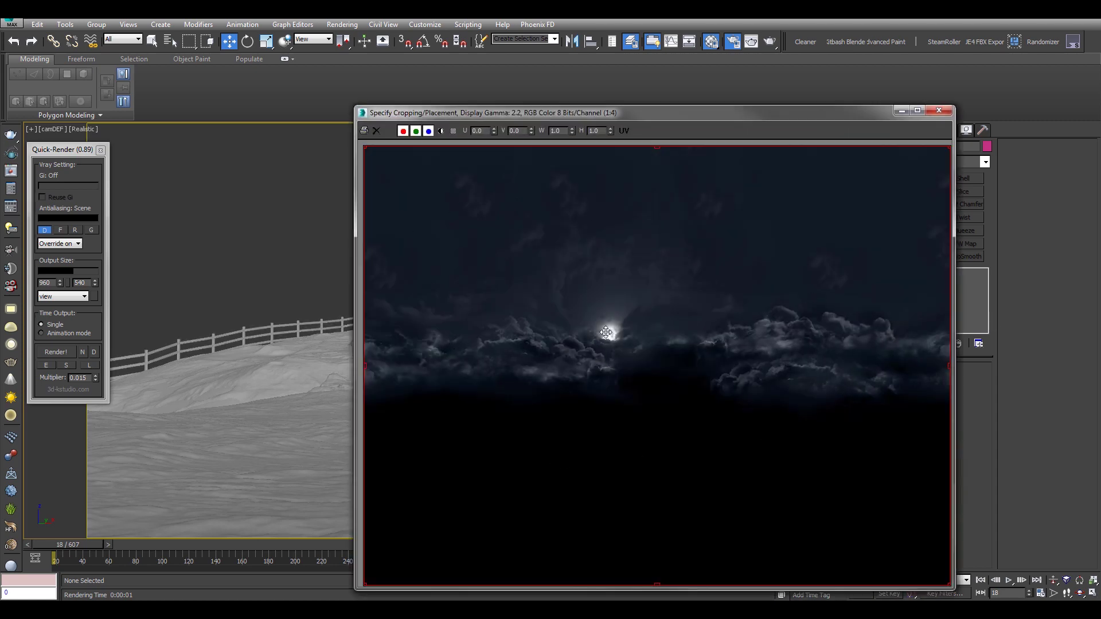
Close the sky map's cropping preview and render a test of the camDEF view
click(939, 110)
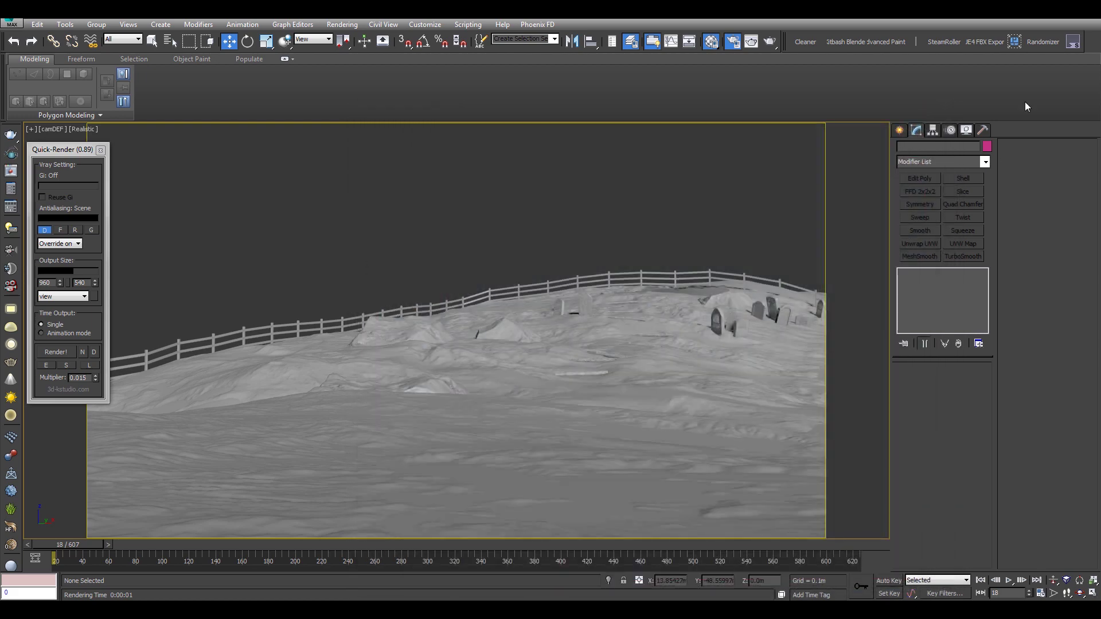
key(8)
key(8)
click(48, 354)
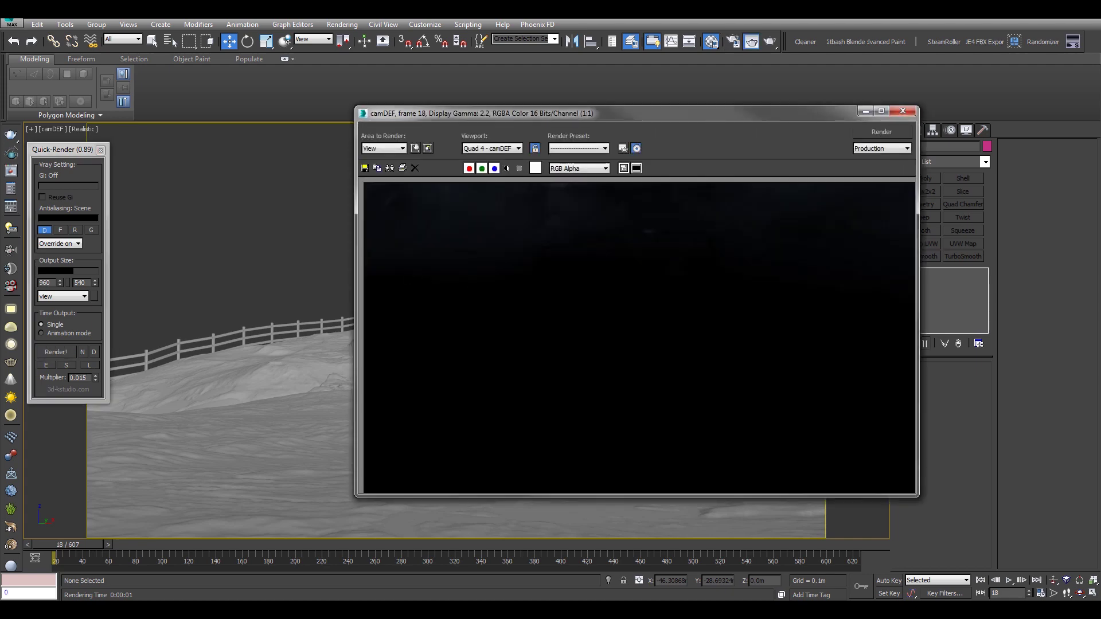
click(865, 111)
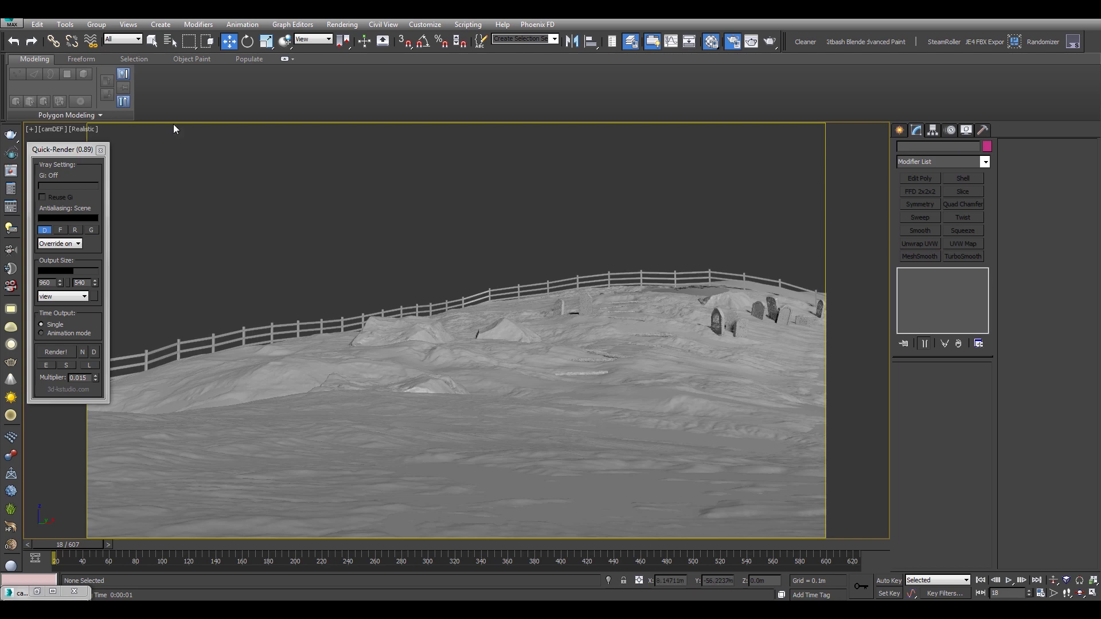
Move the Quick-Render window off the camera frame and bring up the VRay light types for creation
mouse_move(57, 150)
mouse_down()
mouse_move(214, 212)
mouse_move(39, 151)
mouse_up()
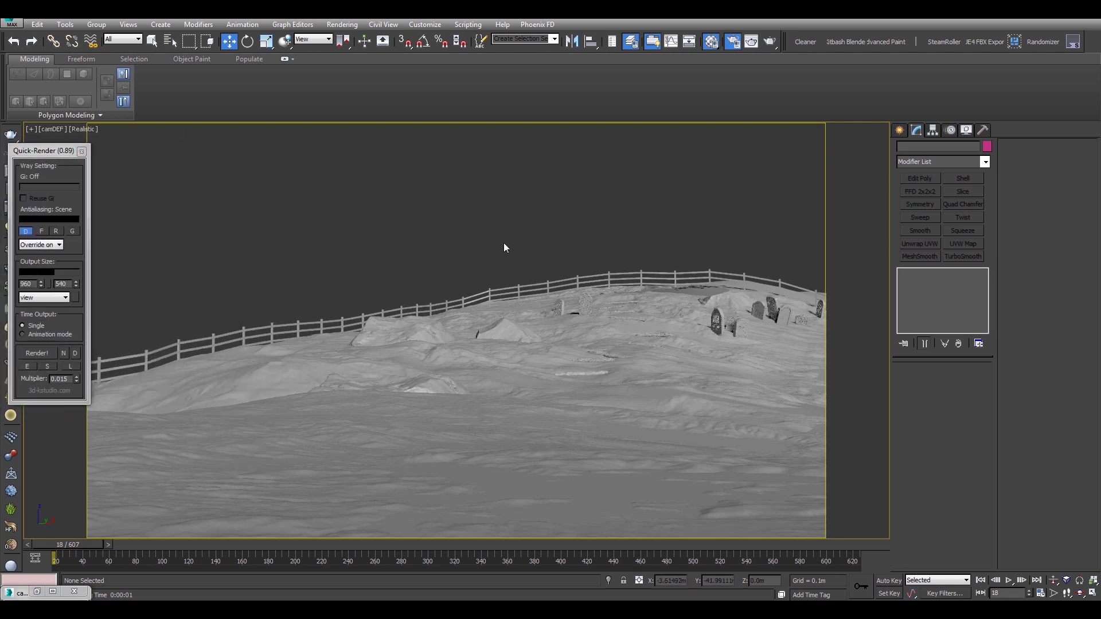
click(899, 131)
click(930, 148)
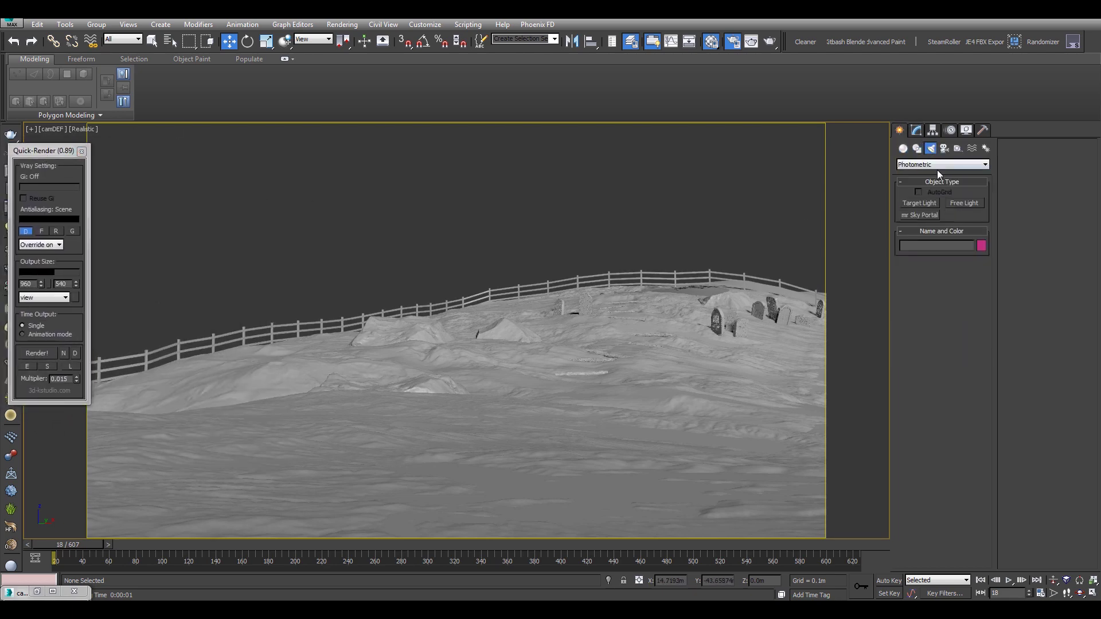
click(937, 167)
click(931, 188)
Check the common parameters in the V-Ray Render Setup and put the dialog away
key(F10)
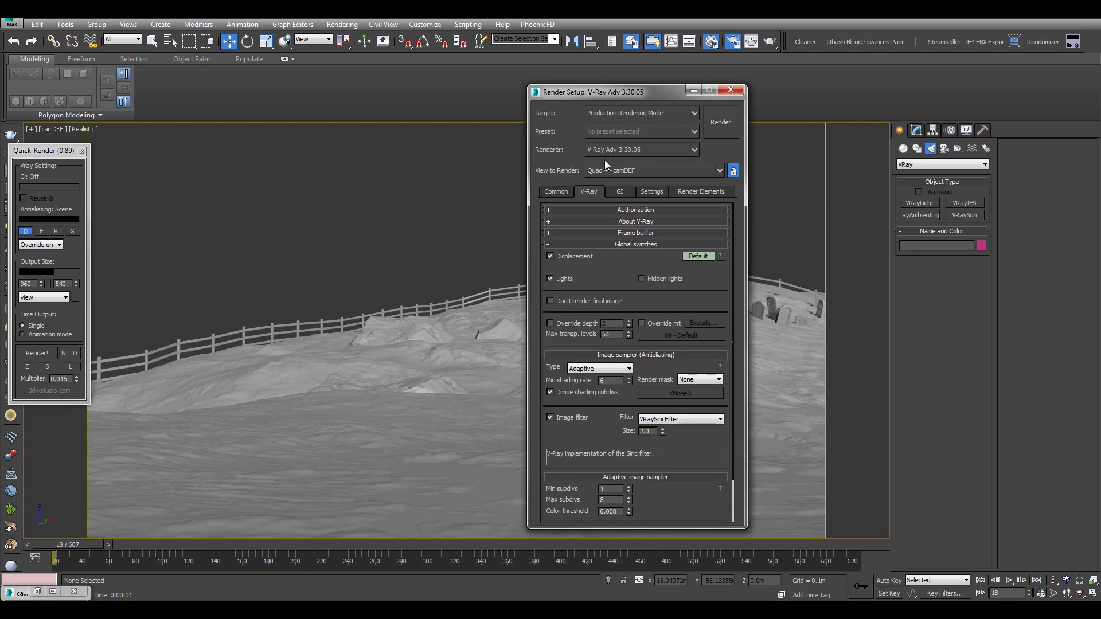
click(554, 194)
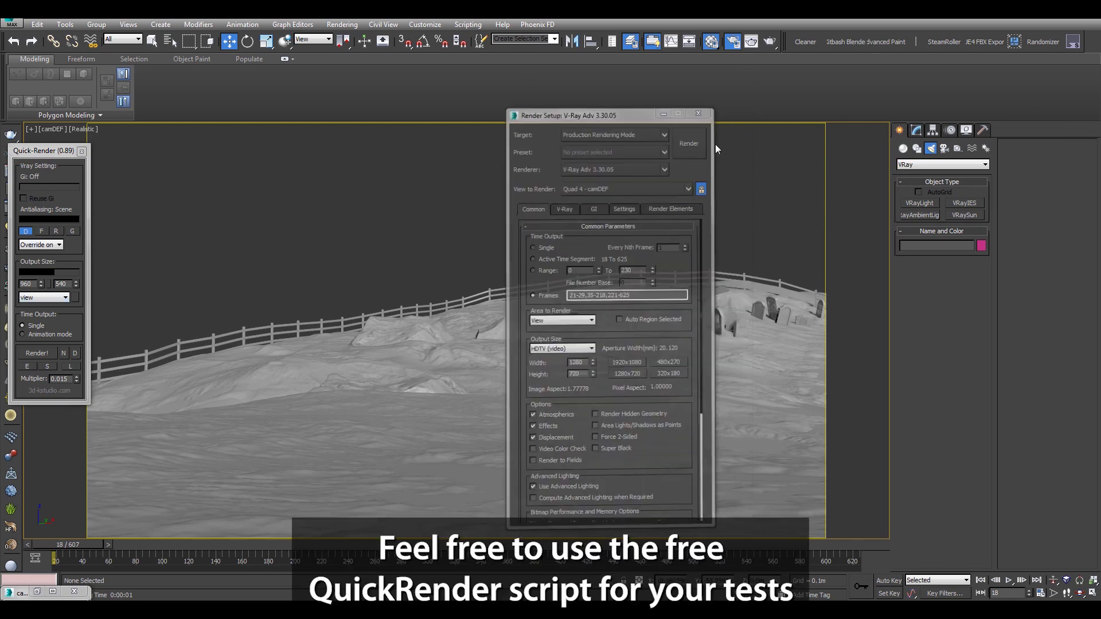
click(693, 90)
Draw a VRay plane light beside the terrain in the top view, half-length about 10 m and half-width about 9.4 m
click(919, 203)
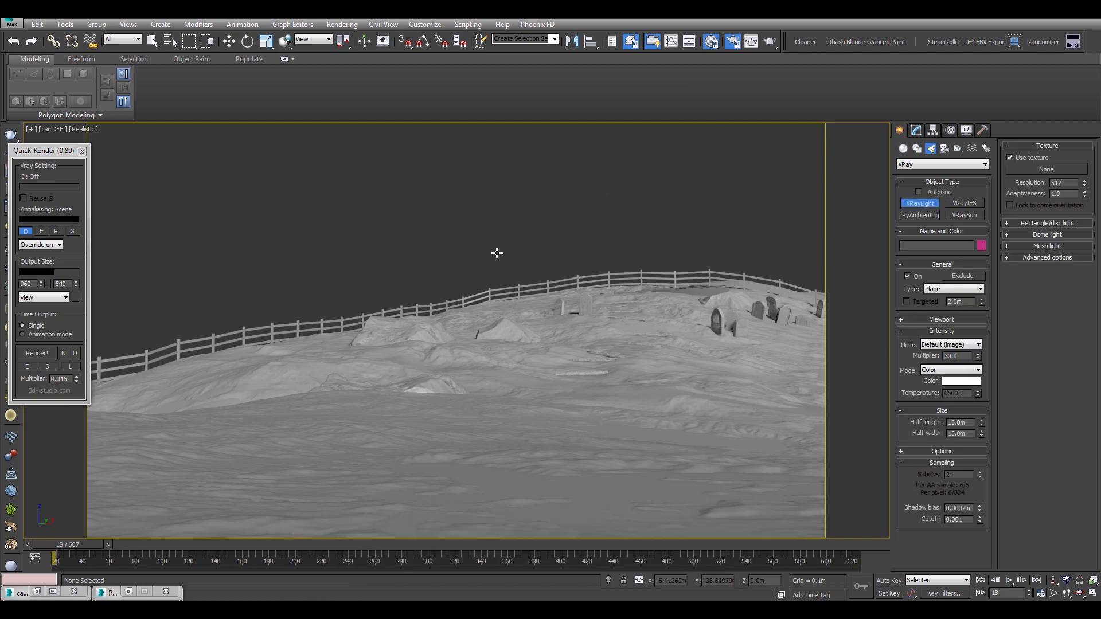
key(t)
middle_drag(484, 251, 416, 267)
scroll(287, 290, up, 2)
scroll(525, 290, down, 1)
middle_drag(524, 323, 640, 325)
drag(391, 321, 440, 354)
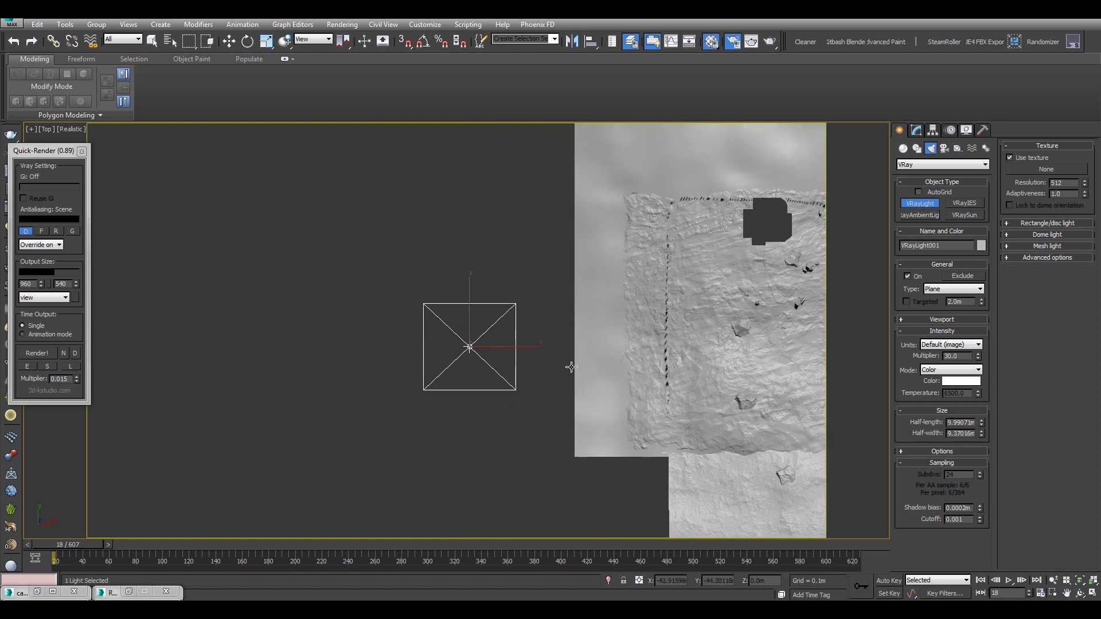
Rotate the plane light upright so it shines sideways instead of down
alt+middle_drag(570, 366, 502, 274)
key(e)
alt+middle_drag(520, 314, 477, 329)
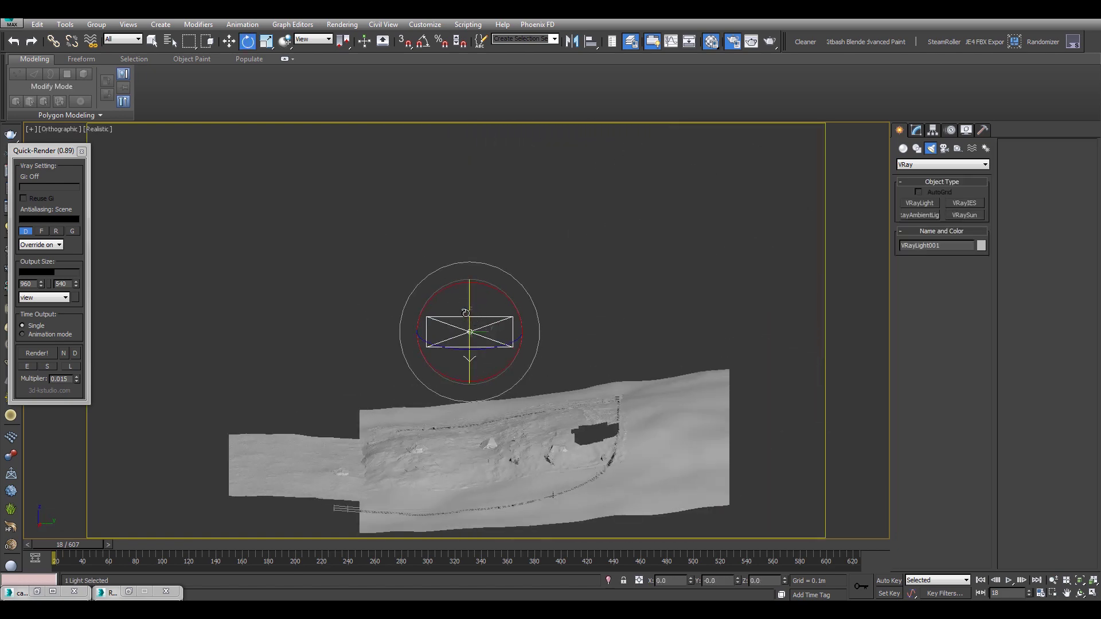
drag(469, 293, 470, 218)
alt+middle_drag(469, 218, 471, 201)
Position the upright plane light near the fenced edge of the terrain, facing the hill
key(t)
key(w)
drag(517, 296, 669, 255)
key(e)
alt+middle_drag(664, 242, 422, 423)
key(w)
drag(405, 348, 462, 337)
alt+middle_drag(461, 337, 496, 299)
Set the plane light's color to a moonlight blue with red 37, green 59 and blue 100
click(916, 129)
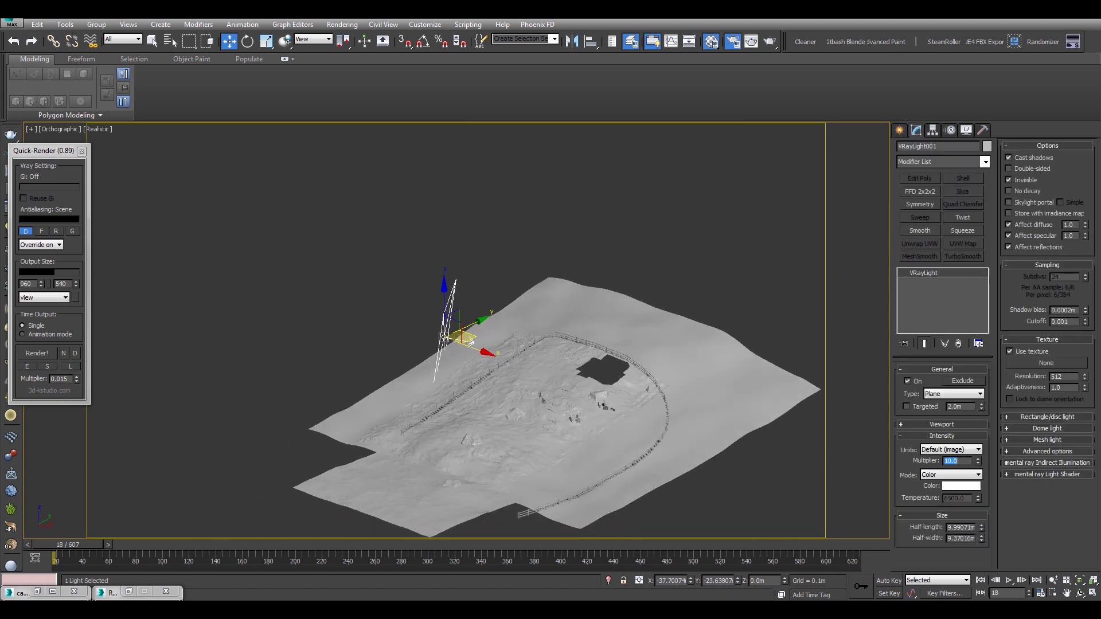
click(973, 487)
click(288, 116)
drag(336, 166, 337, 119)
click(288, 152)
drag(288, 152, 288, 142)
drag(338, 119, 338, 93)
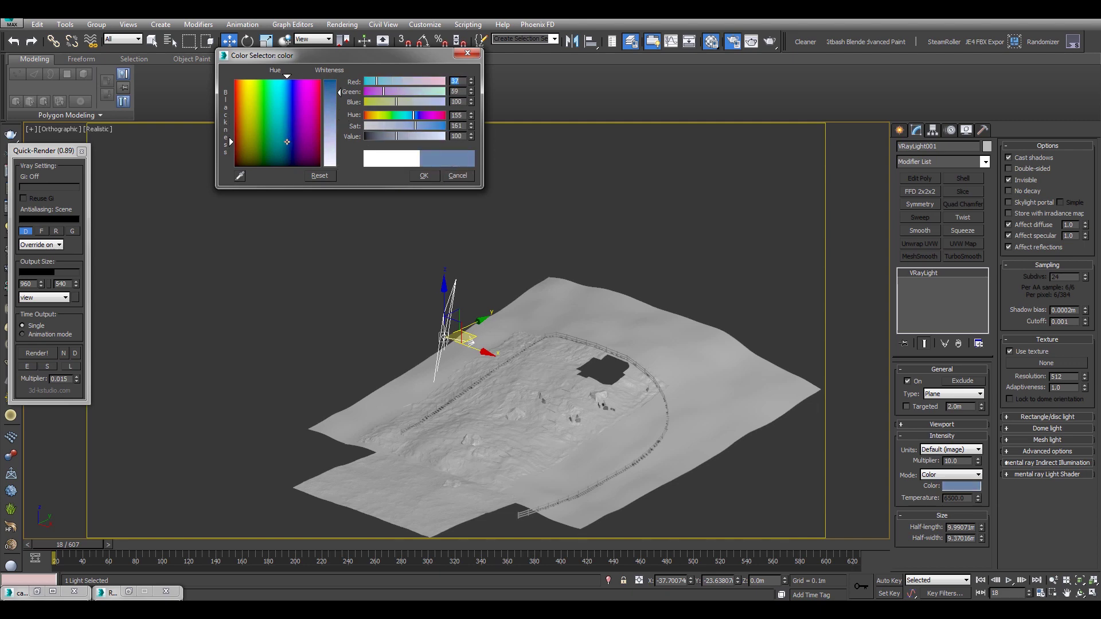
click(422, 176)
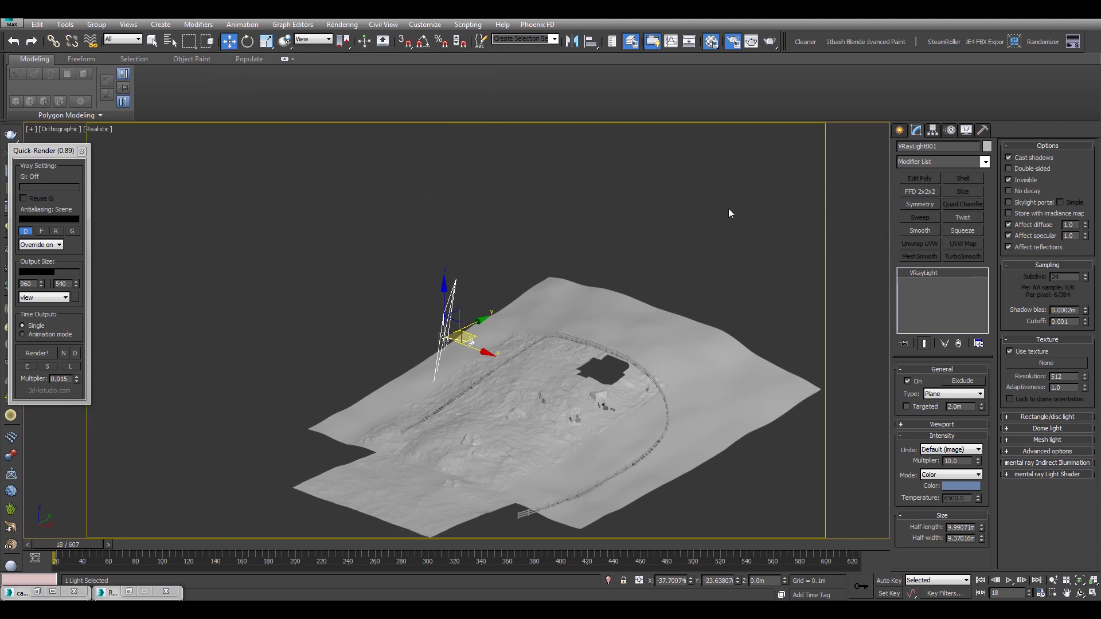
Switch the view to VRCam001_from_camDEF and move the light to about Y -35.9 m, Z 1.2 m
alt+middle_drag(402, 287, 523, 285)
key(c)
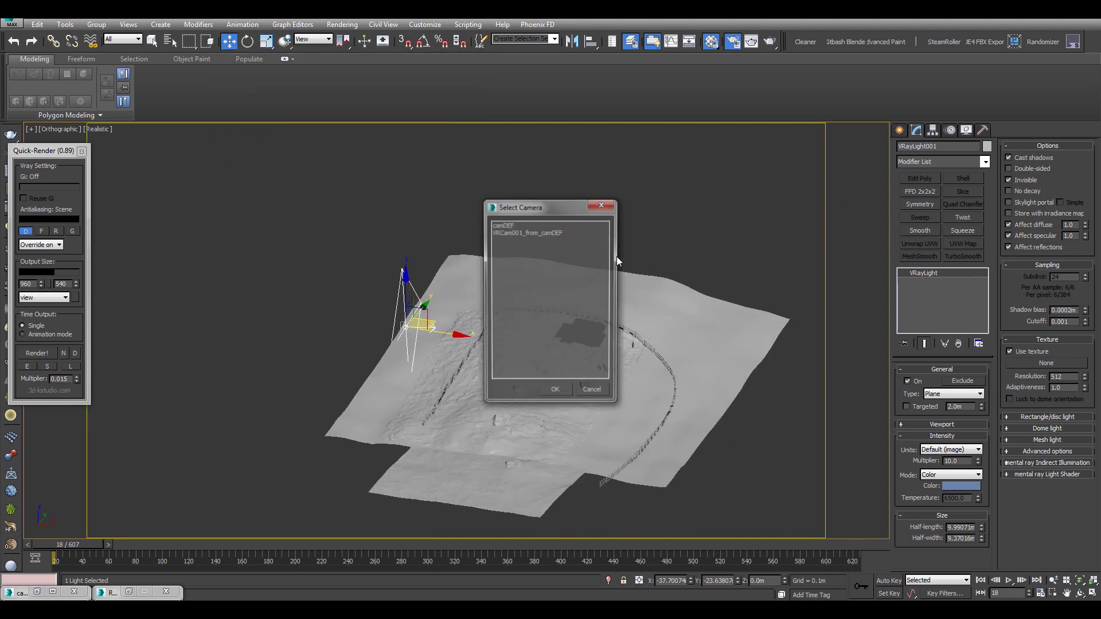
click(518, 234)
double_click(518, 234)
drag(271, 278, 138, 253)
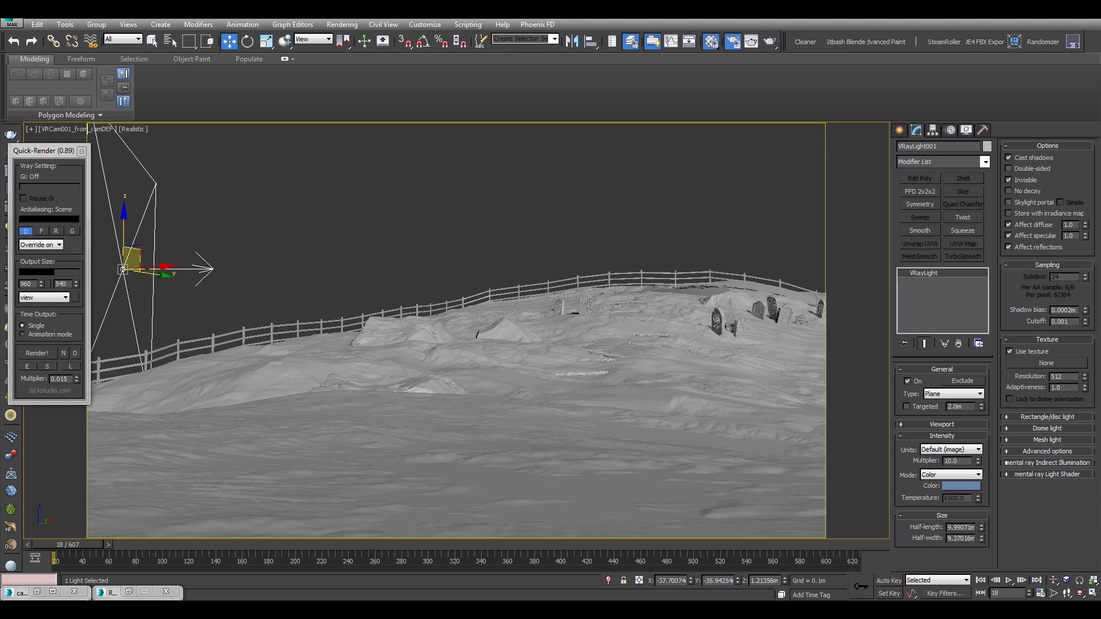
Render a test frame from VRCam001_from_camDEF to check the blue light on the hill
click(33, 353)
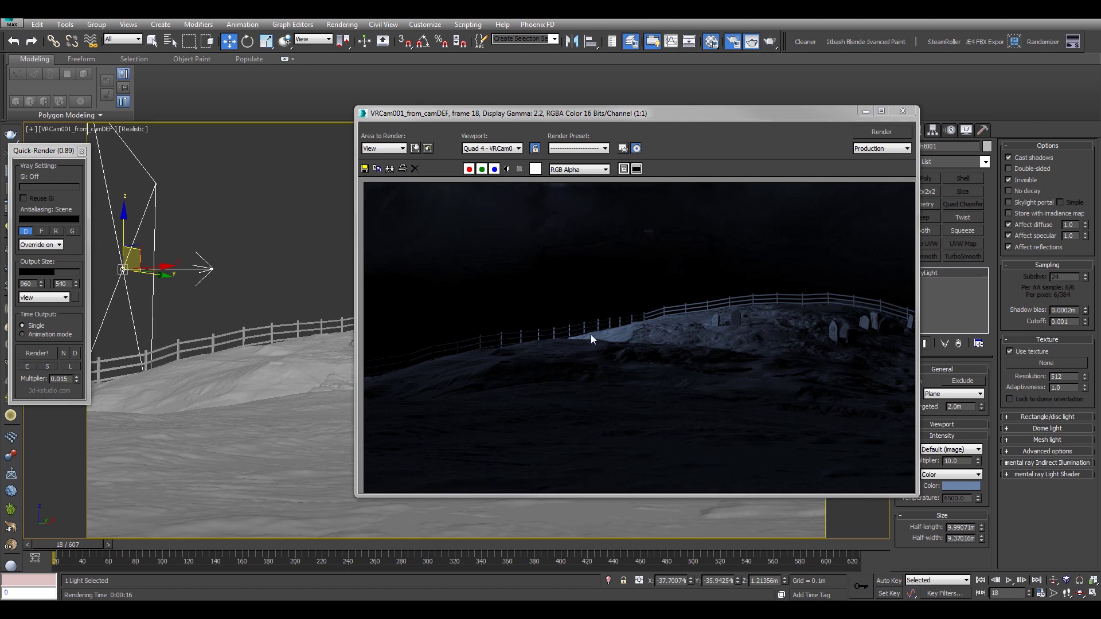
drag(659, 115, 576, 125)
click(782, 121)
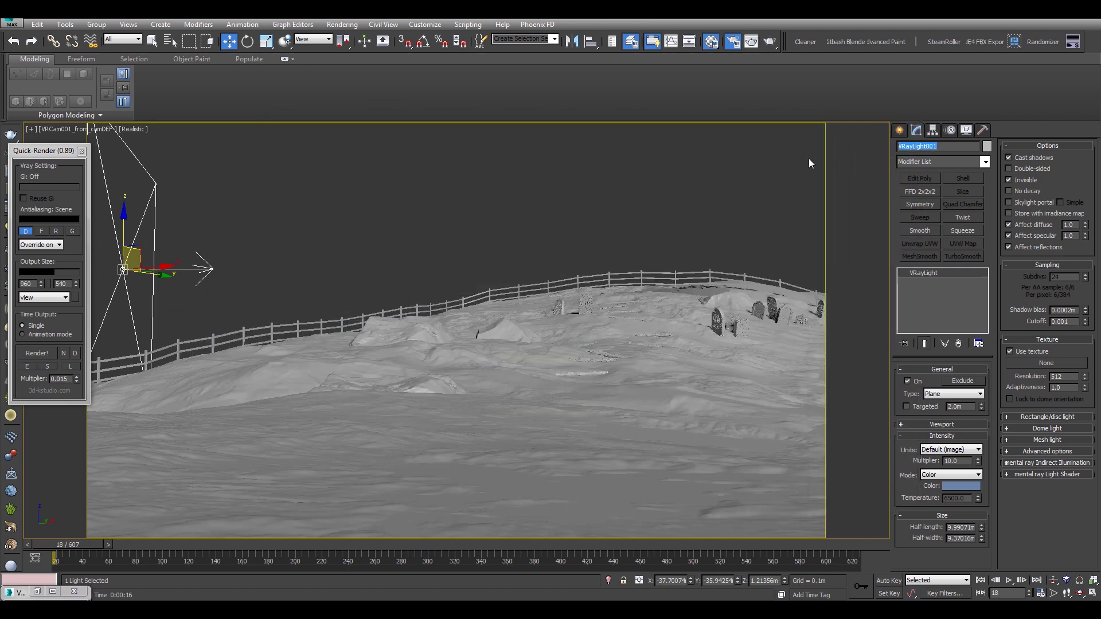
Rename the light VrayLight_Ambiant01 and move it farther from the hill, to about Y -41.7 m
text(VrayLight_)
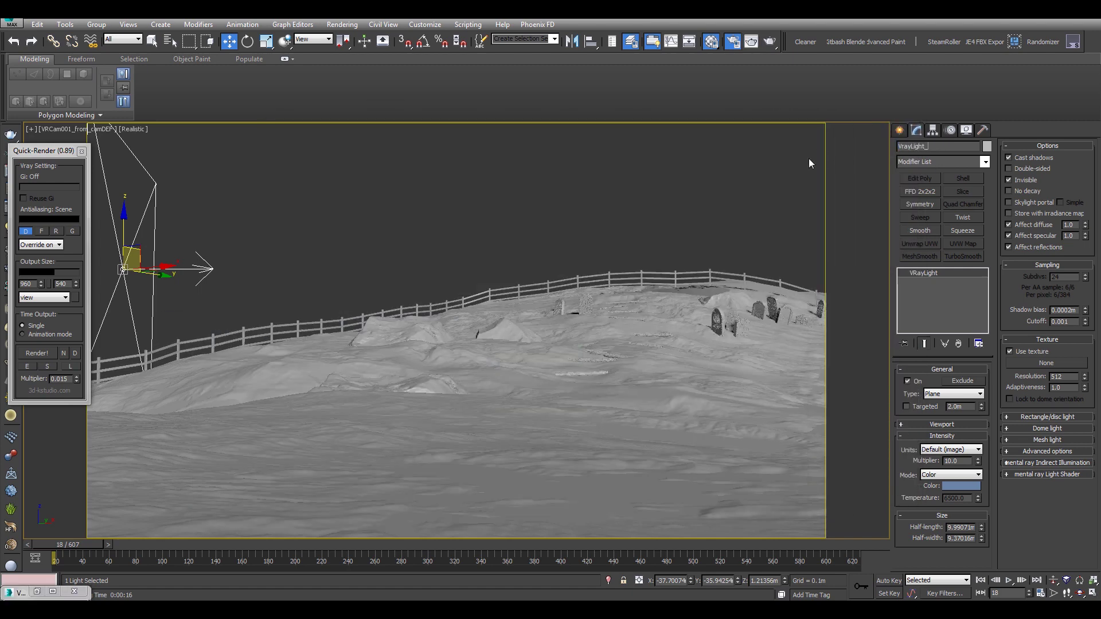
text(Ambiant01)
drag(123, 270, 102, 261)
Nudge the ambient light slightly and test render the hill from VRCam001_from_camDEF
key(shift+q)
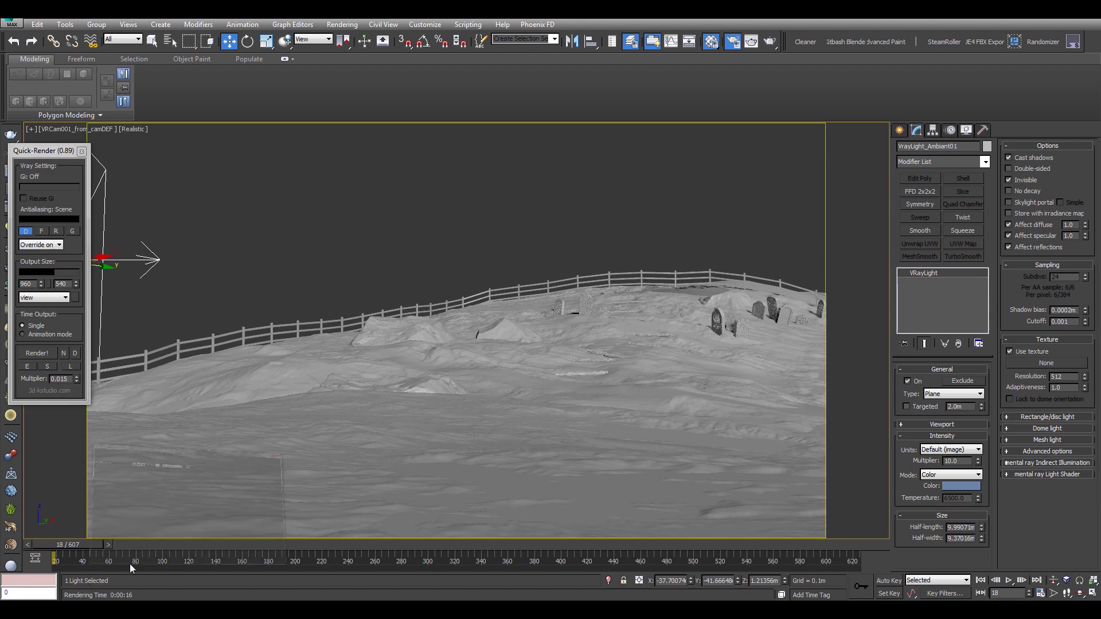
click(780, 121)
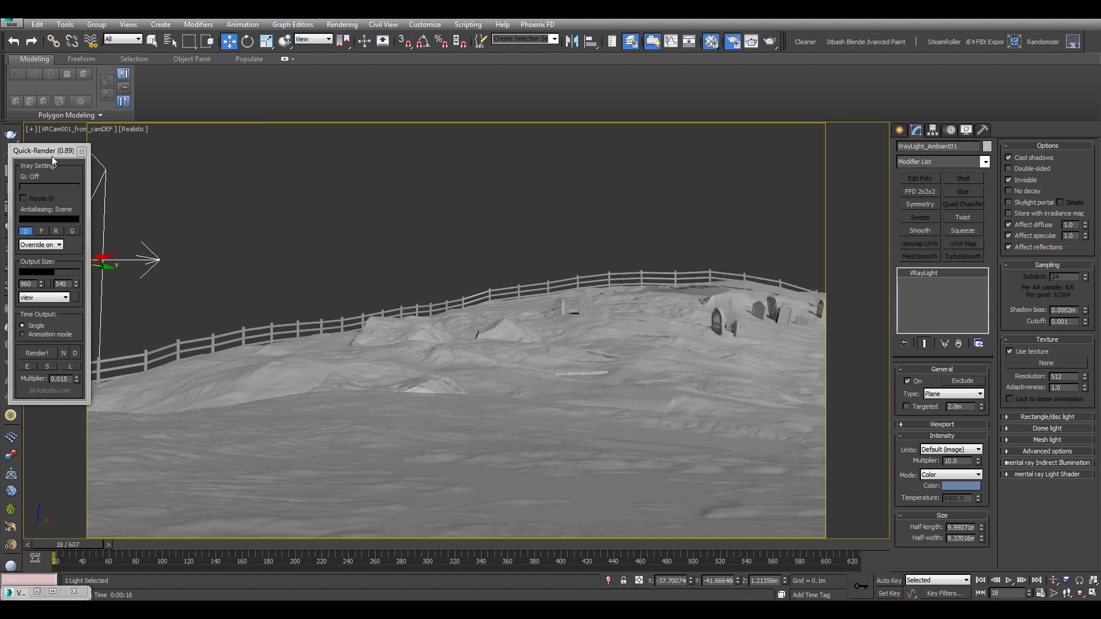
mouse_move(103, 265)
mouse_down()
mouse_move(92, 268)
mouse_move(103, 269)
mouse_up()
click(336, 235)
key(shift+q)
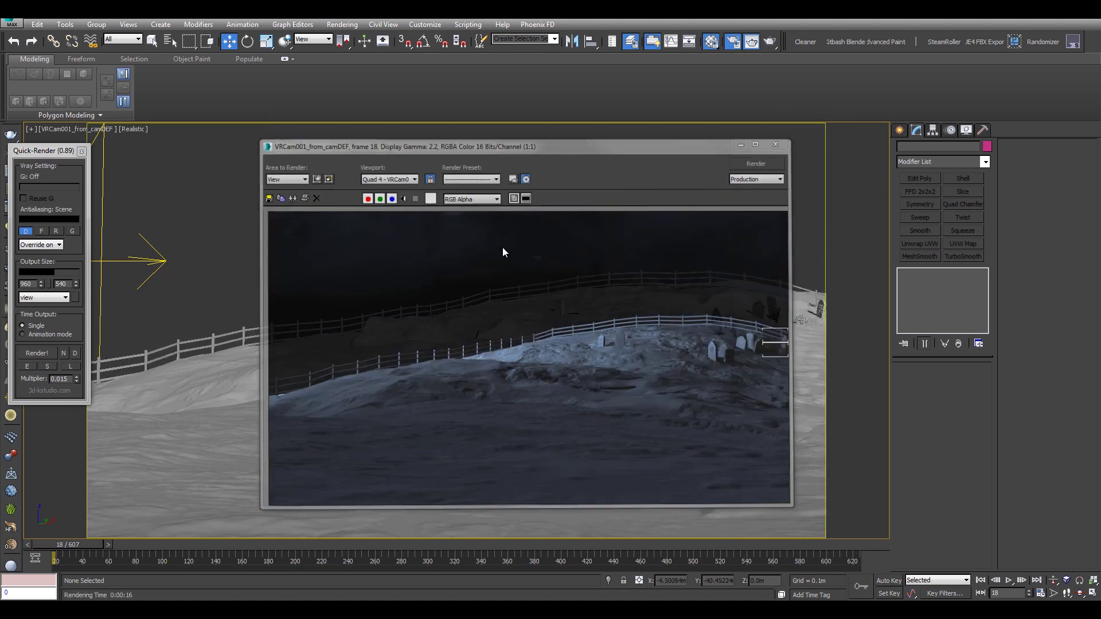
key(super+Down)
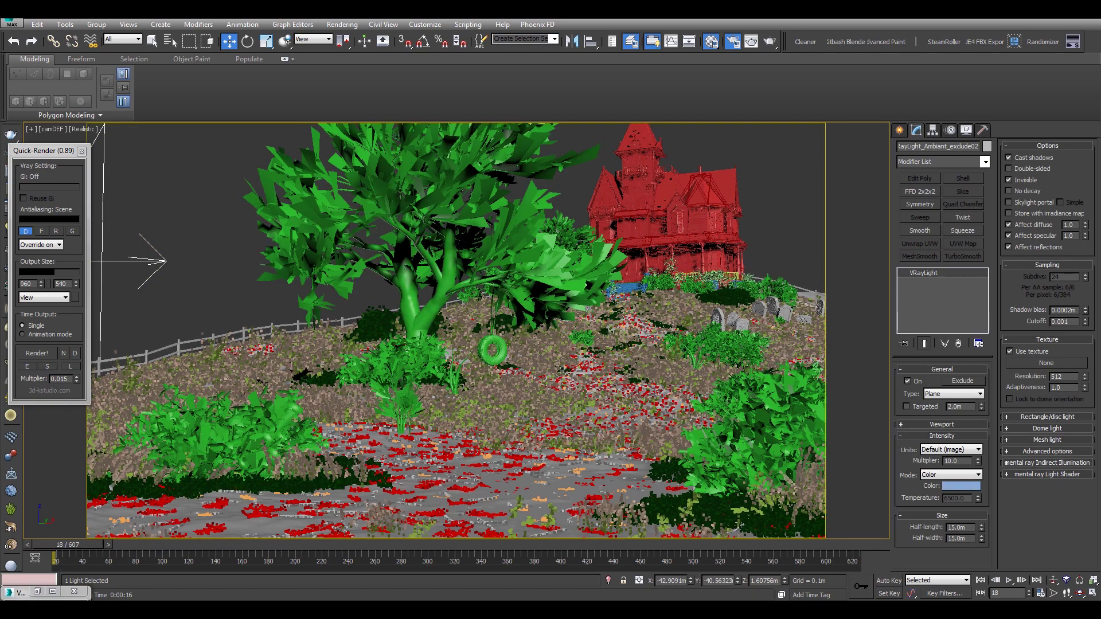
Choose the material override option in Quick-Render and render the camDEF view with the house and vegetation
click(39, 244)
click(38, 261)
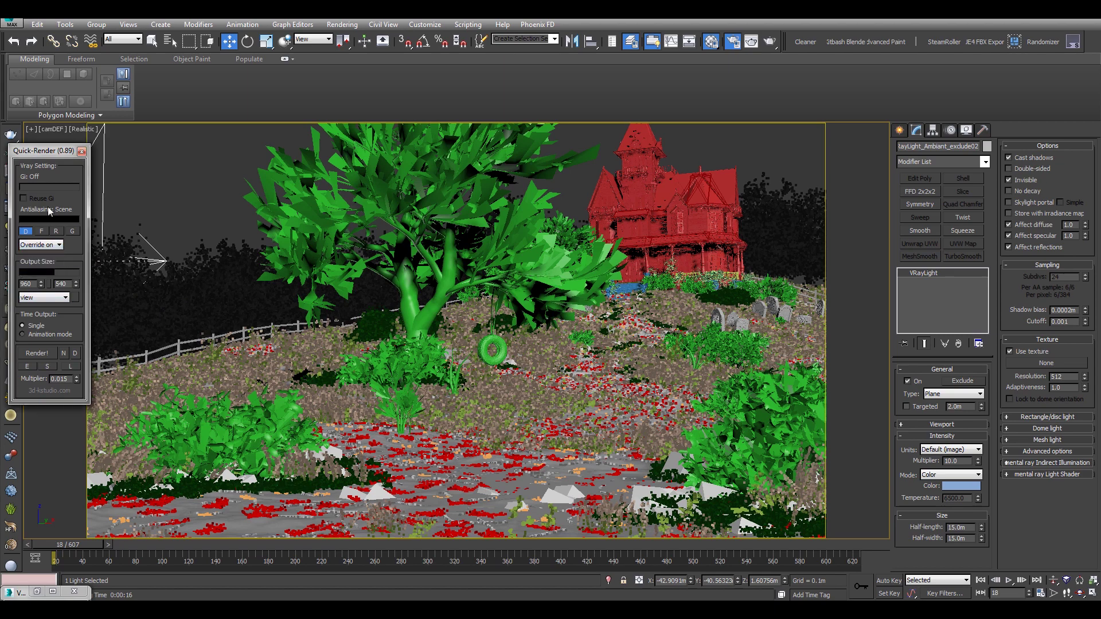
click(50, 356)
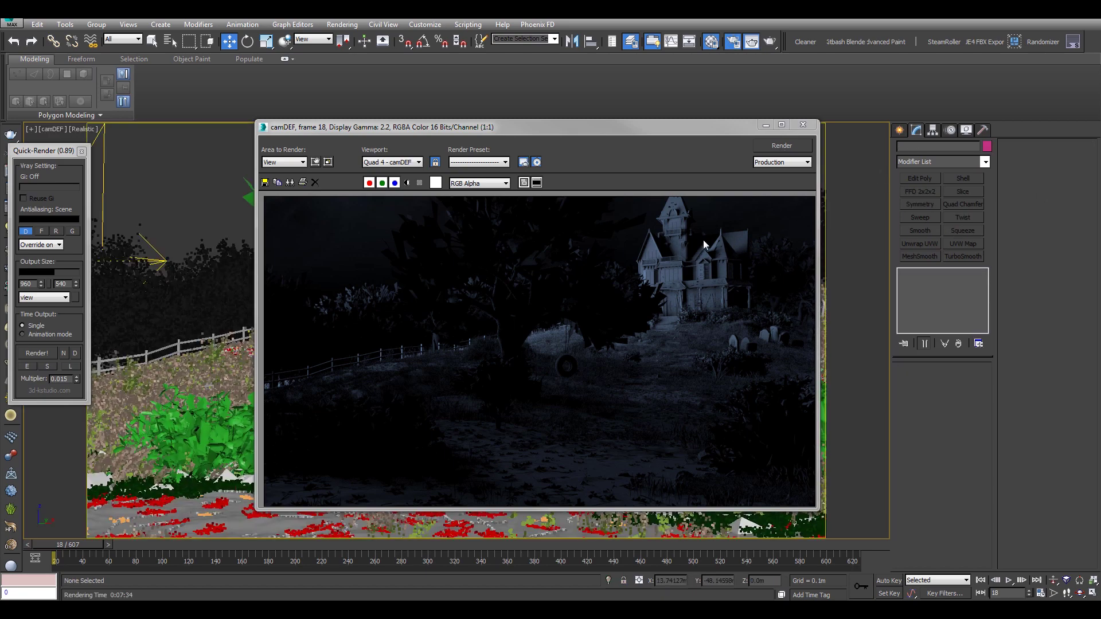
click(765, 125)
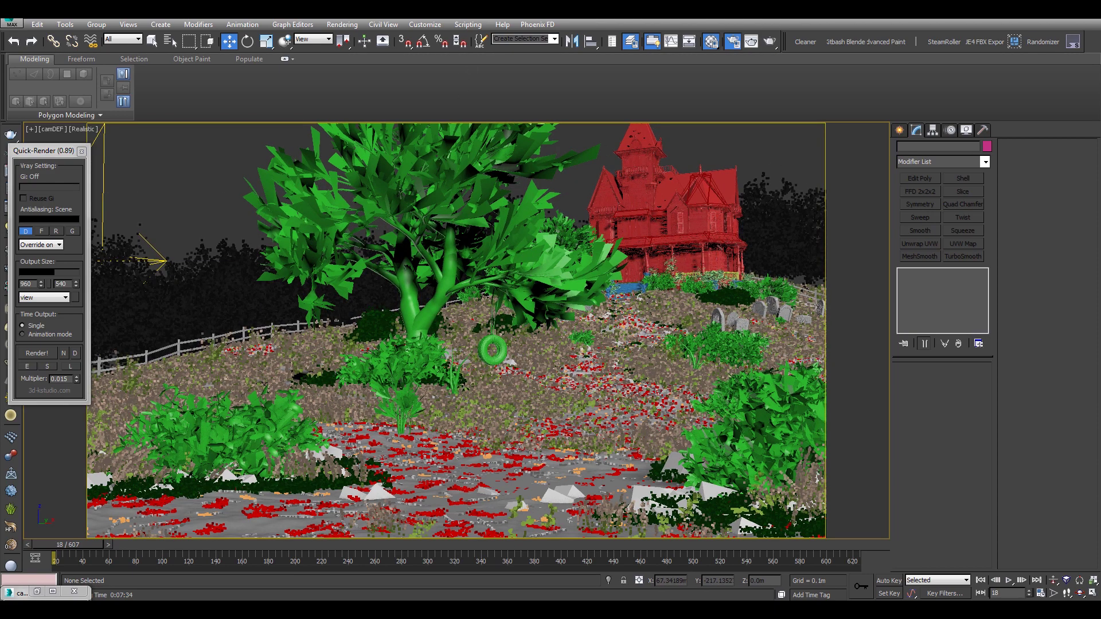
Check the environment map and the VRayEnvironmentFog settings in Environment and Effects
key(8)
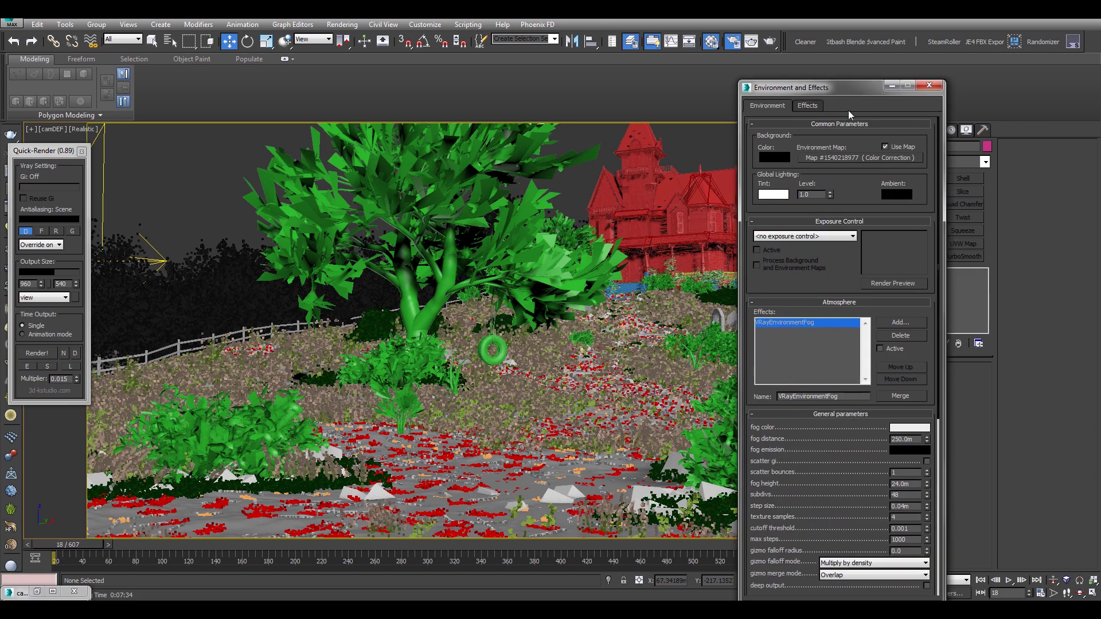
key(8)
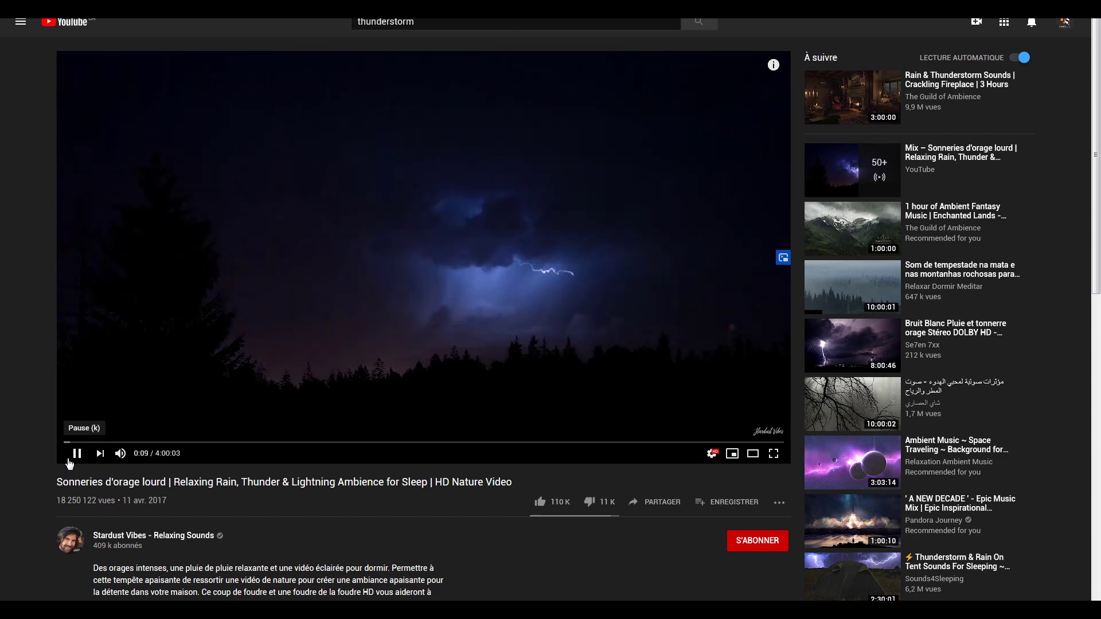
Pause the thunderstorm video on YouTube and submit a YouTube video link for download in BitDownloader
click(69, 460)
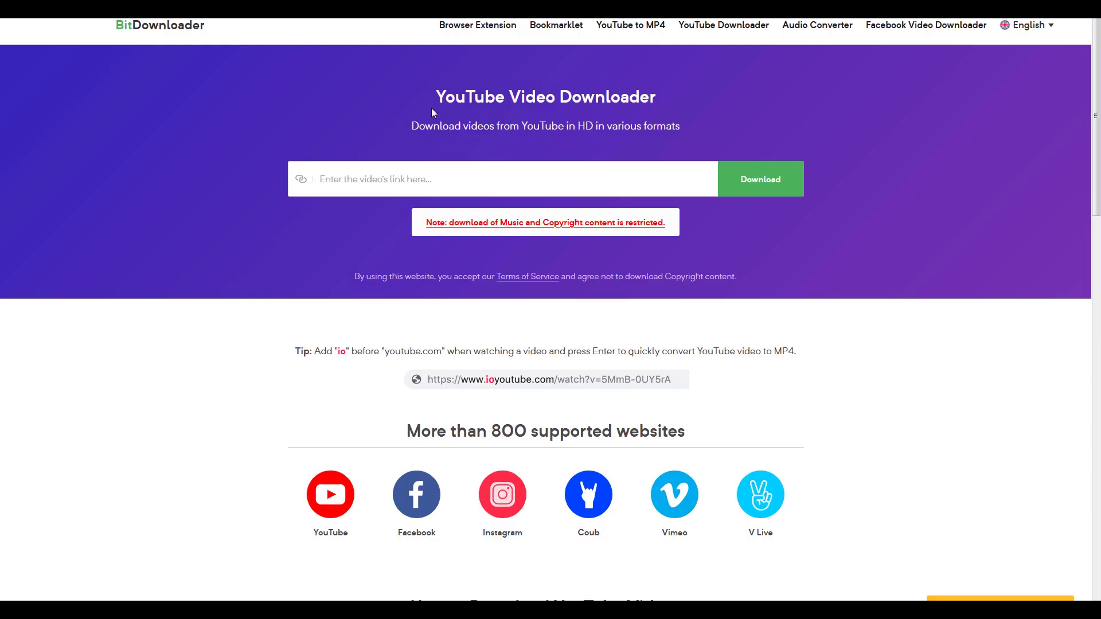
triple_click(436, 102)
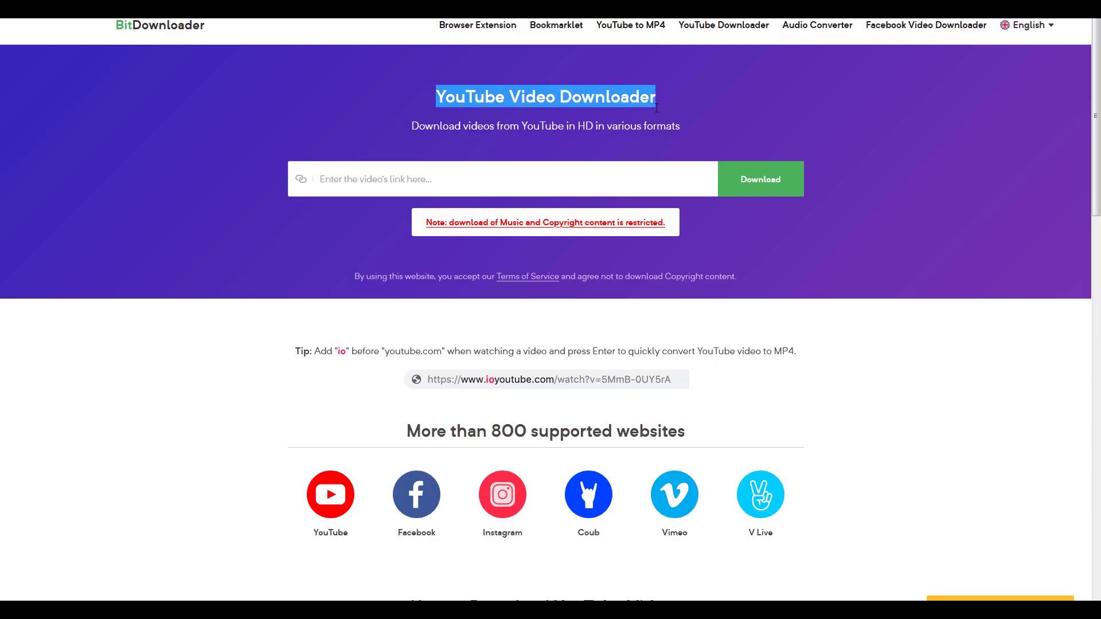
click(344, 179)
text(https://www.youtube.com/watch?v=gVKEM4K8J8A)
click(760, 178)
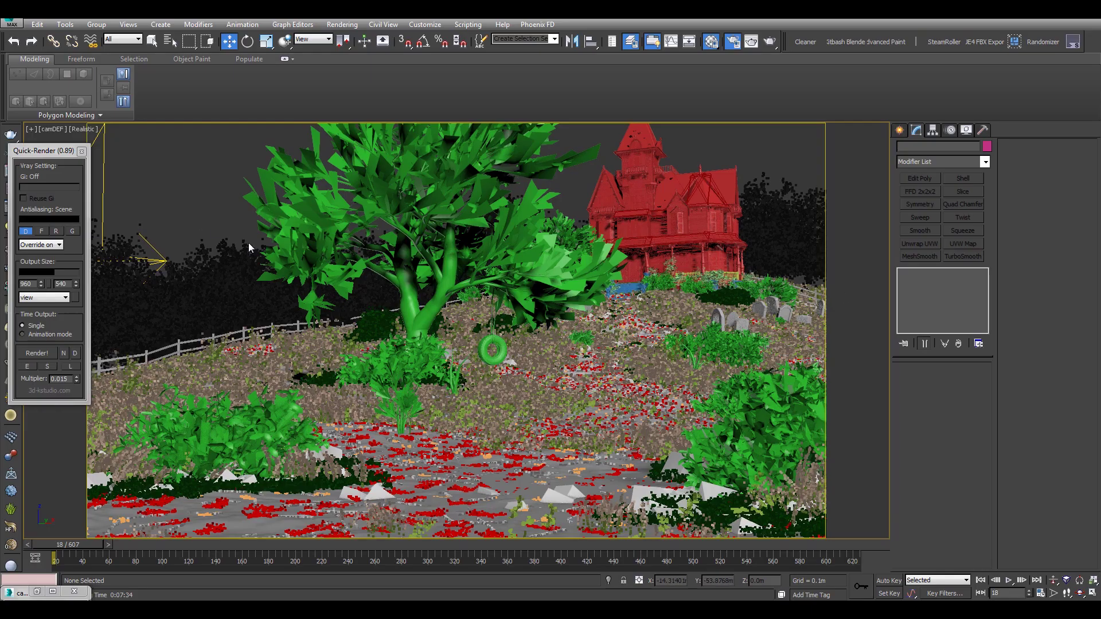
Back in 3ds Max, examine the whole terrain and the two plane lights from above and at an angle
key(t)
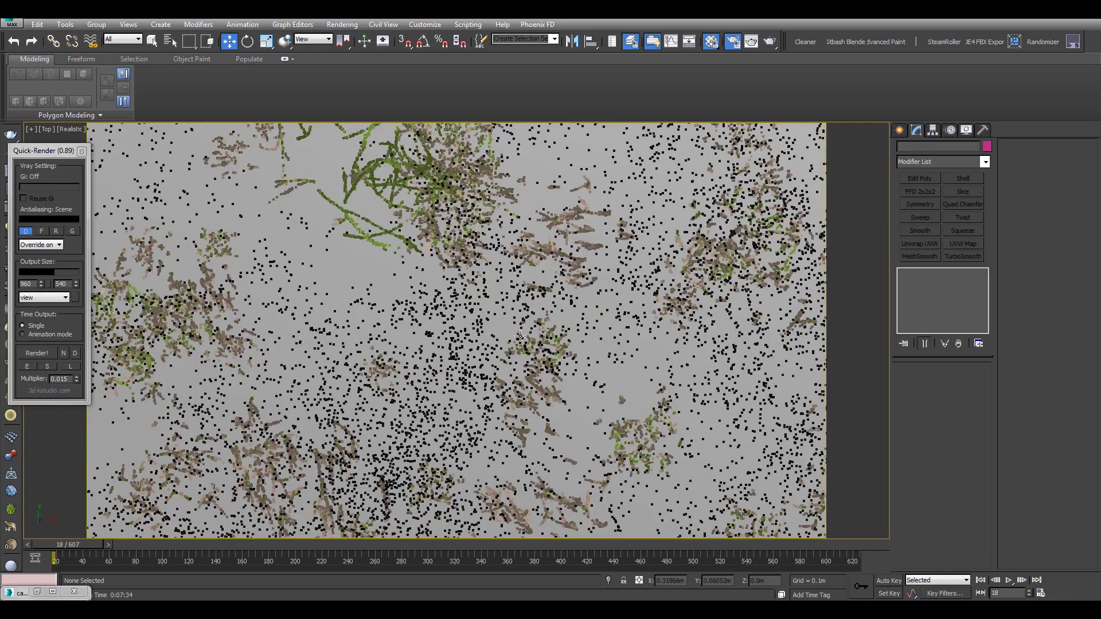
key(z)
scroll(537, 319, up, 2)
mouse_move(537, 318)
middle_down()
mouse_move(517, 278)
mouse_move(604, 312)
mouse_move(555, 302)
middle_up()
scroll(490, 316, up, 8)
alt+middle_drag(435, 383, 435, 344)
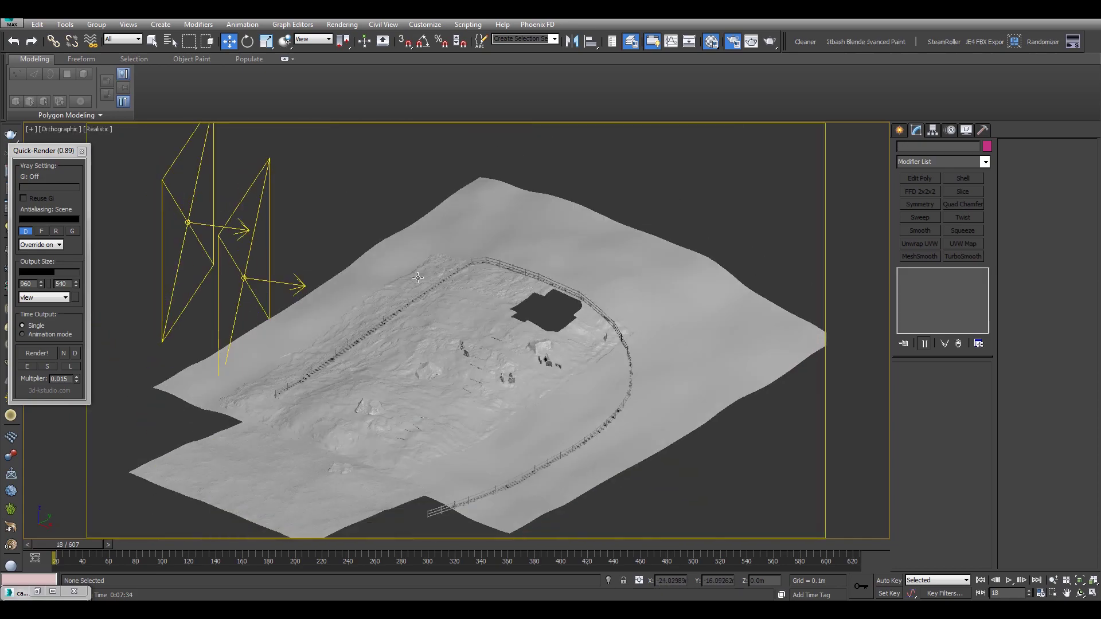
scroll(435, 344, down, 5)
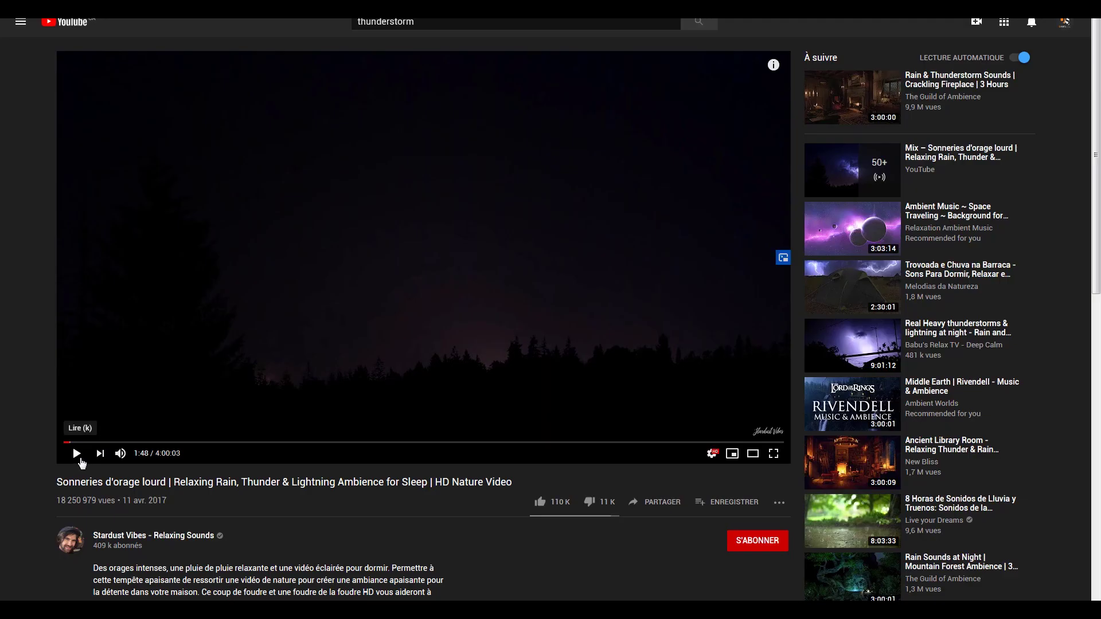
Play the thunderstorm reference video on YouTube to study the lightning flashes, and pause it
click(79, 457)
click(76, 453)
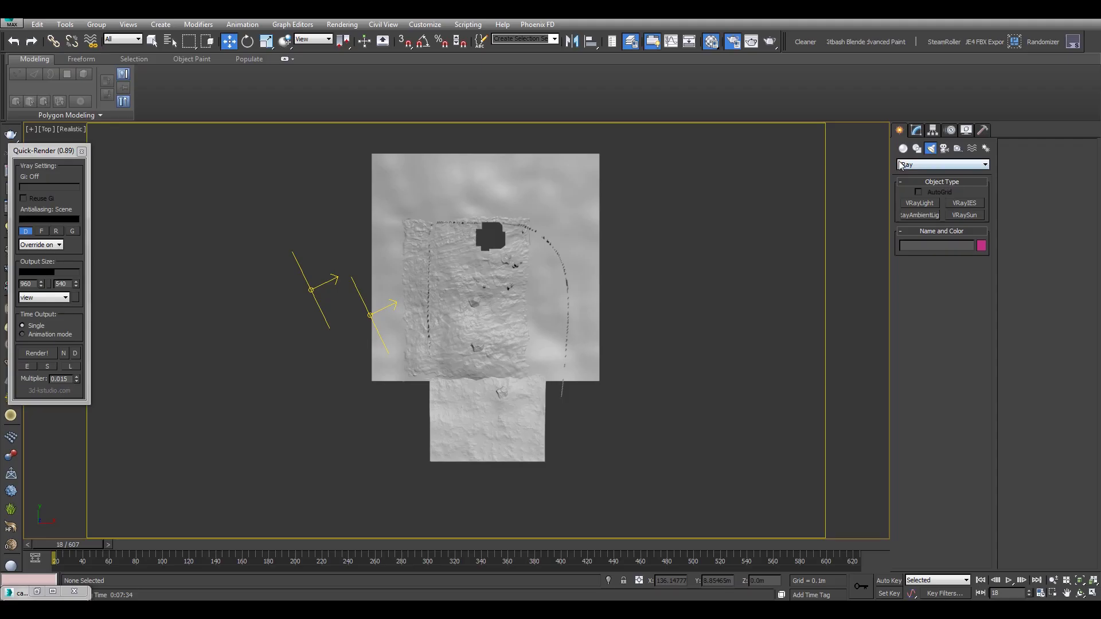
Create a Dummy helper near the lower-left corner of the main terrain and name it ThunderLocator
click(957, 148)
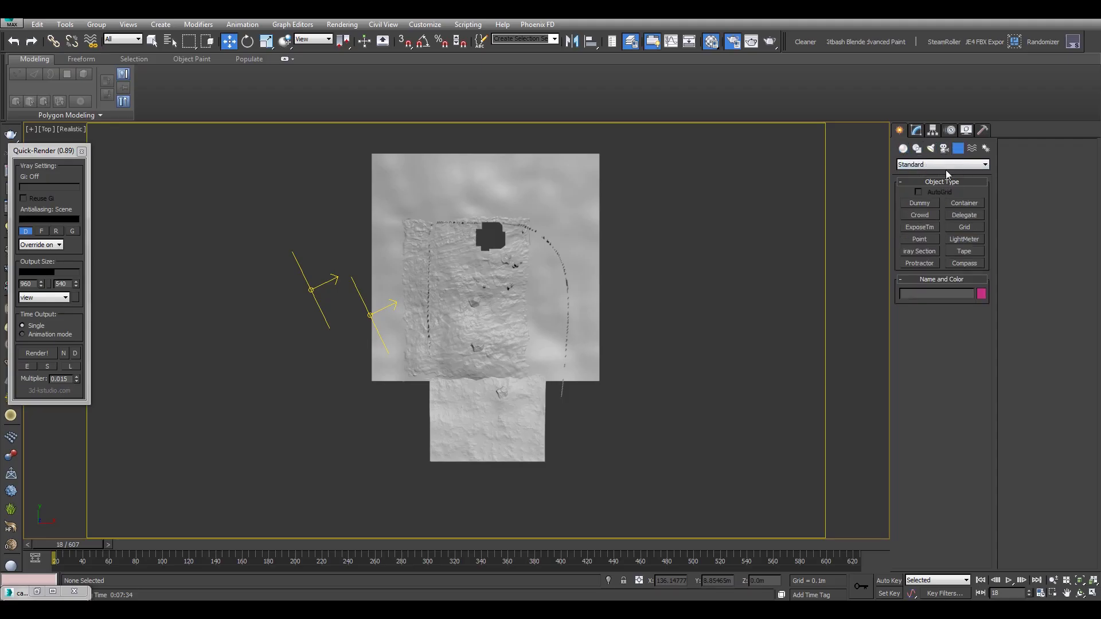
click(920, 203)
drag(412, 375, 451, 348)
key(w)
double_click(928, 293)
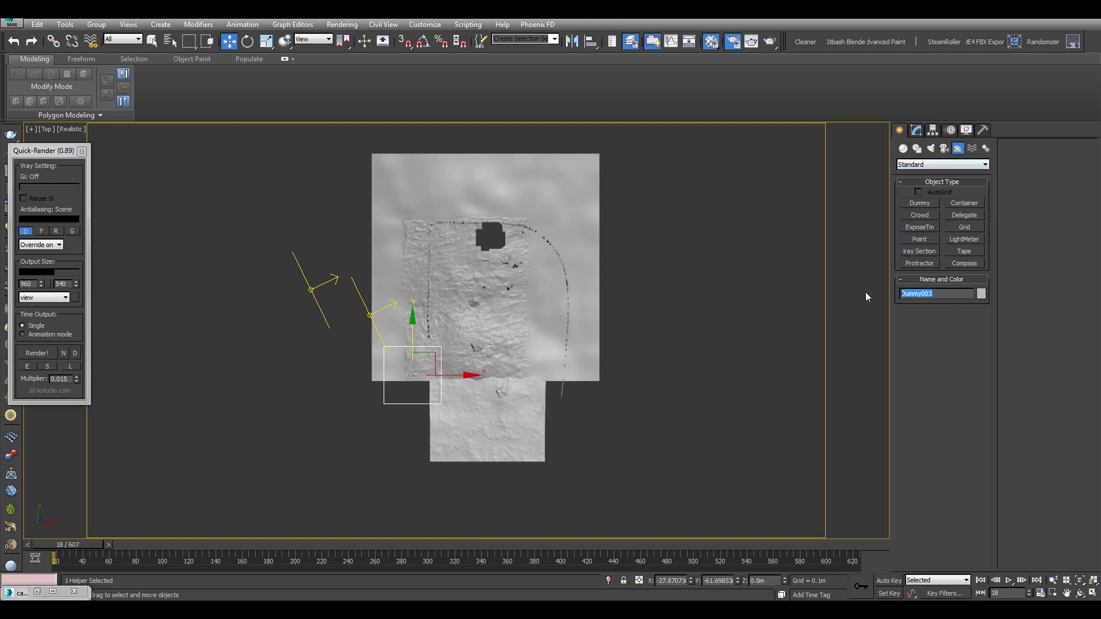
text(OrageL)
key(BackSpace)
key(BackSpace)
key(BackSpace)
key(BackSpace)
key(BackSpace)
key(BackSpace)
key(BackSpace)
key(BackSpace)
key(BackSpace)
key(BackSpace)
key(BackSpace)
key(BackSpace)
text(ThunderLocator)
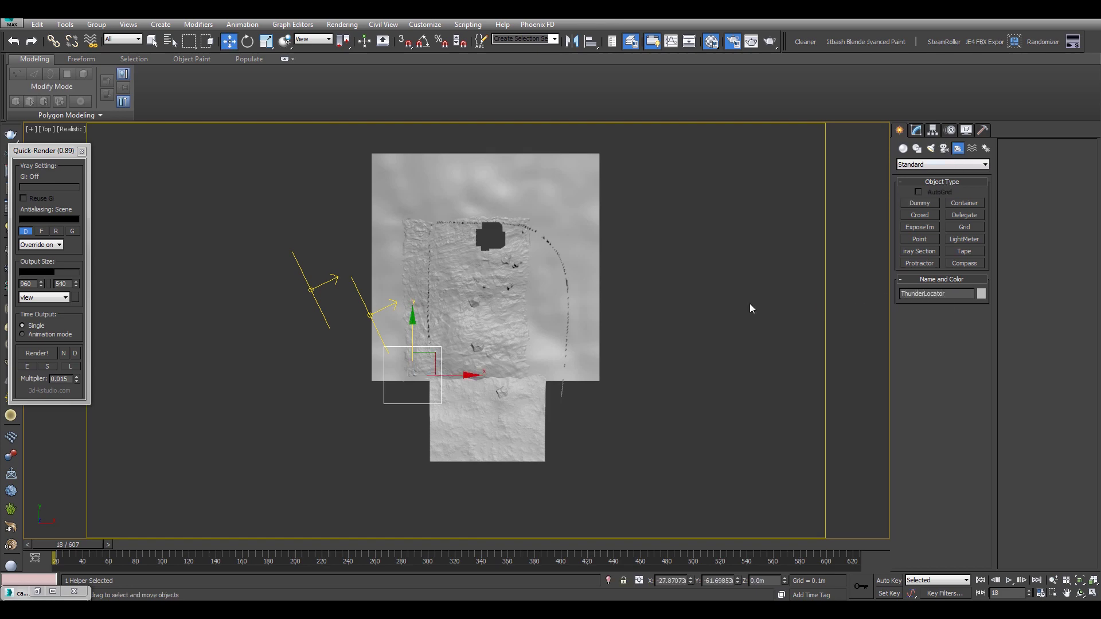
Reposition the ThunderLocator dummy and clone it as copies around the terrain
mouse_move(423, 355)
mouse_down()
mouse_move(432, 320)
mouse_move(524, 433)
mouse_move(496, 429)
mouse_move(651, 173)
mouse_move(613, 211)
mouse_up()
key(ctrl+v)
click(550, 354)
key(ctrl+v)
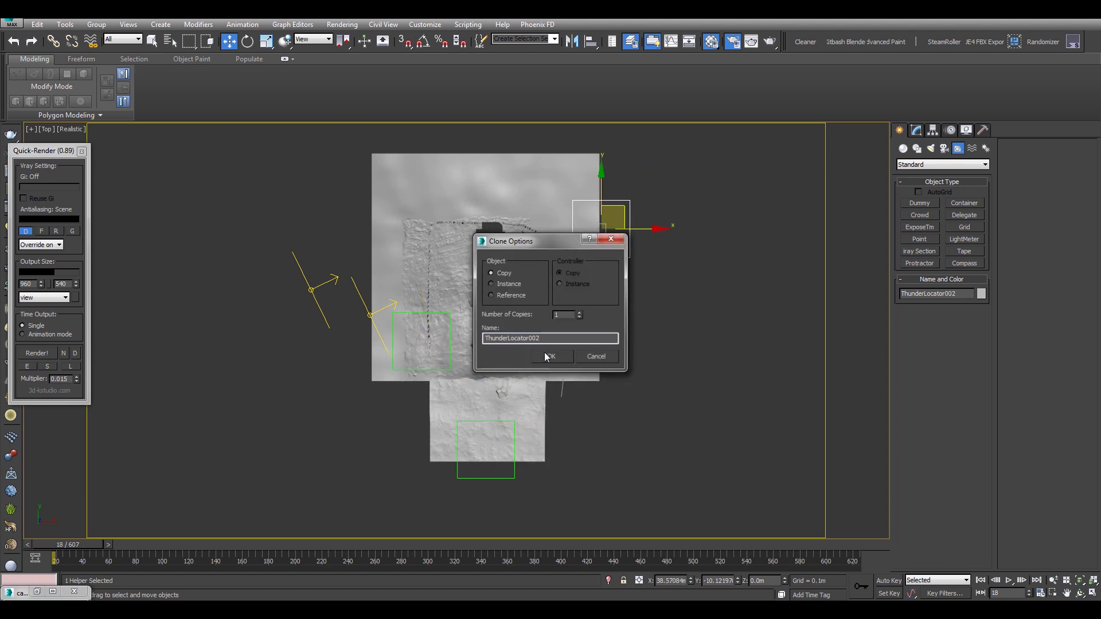
click(550, 354)
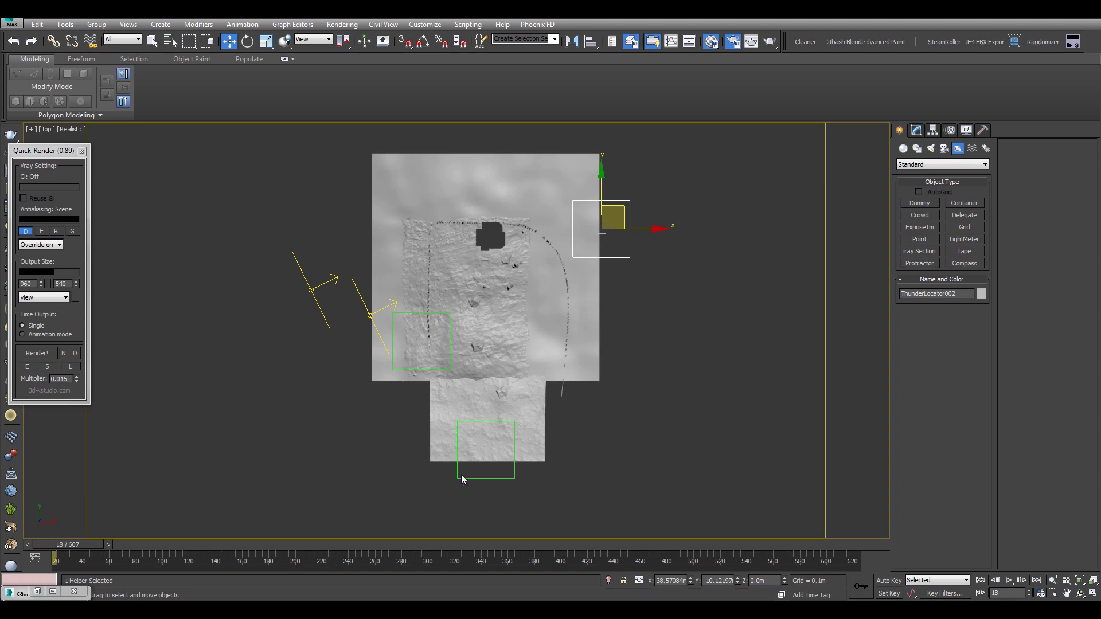
Delete all the ThunderLocator dummies around the terrain
key(Delete)
click(426, 370)
key(Delete)
click(473, 479)
key(Delete)
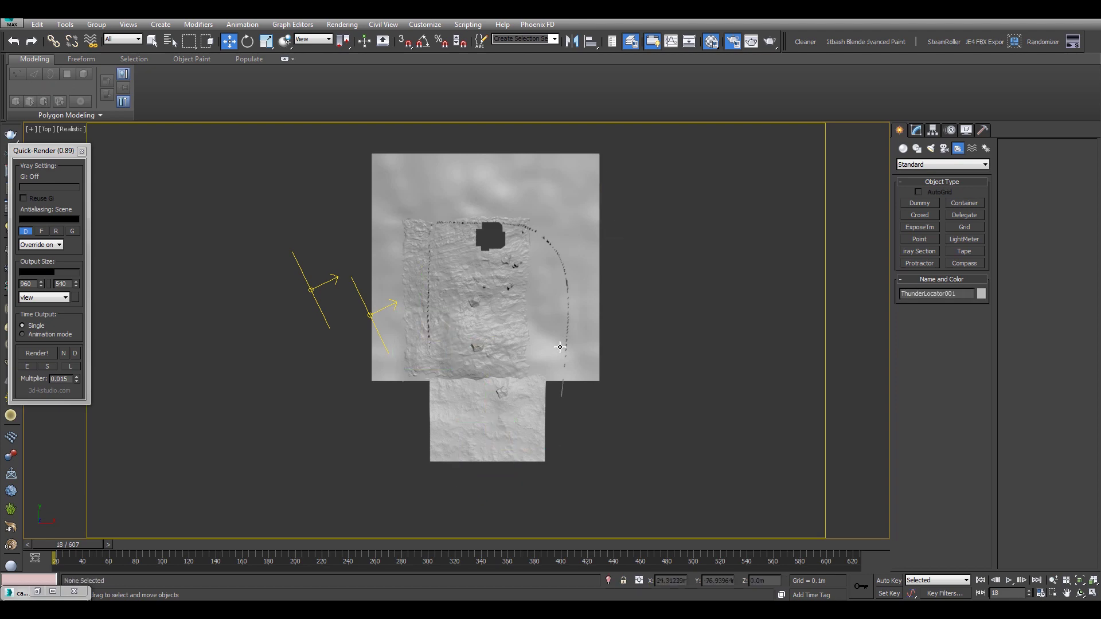
Clone the nearer ambient plane light onto the terrain as an independent copy named VRayLight_Storm_01
middle_drag(377, 330, 395, 330)
click(395, 330)
shift+drag(410, 291, 476, 332)
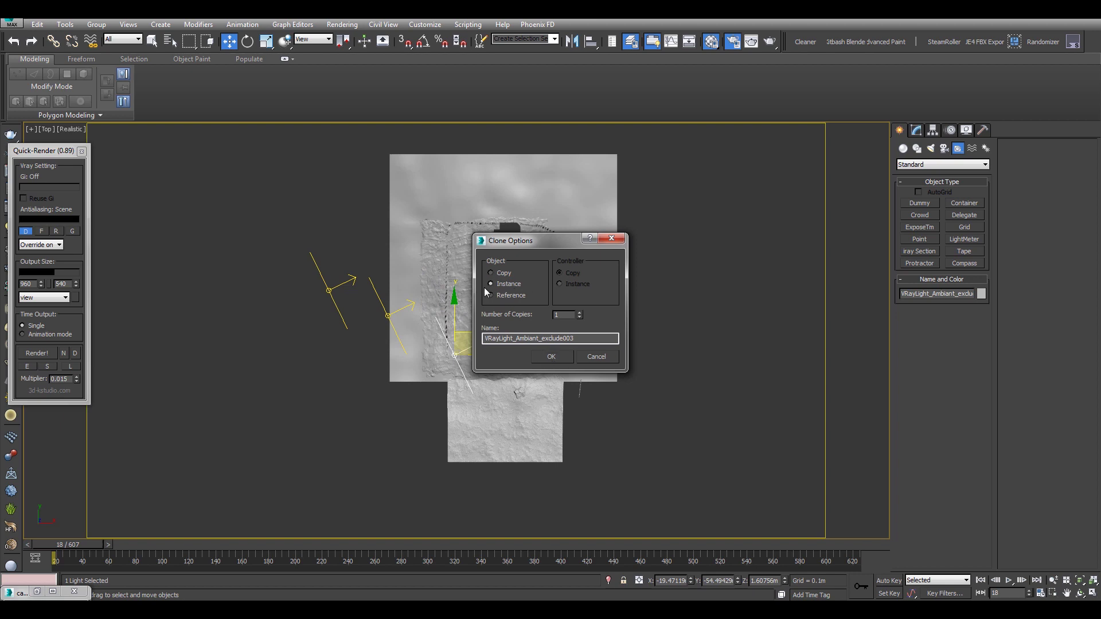
click(506, 274)
double_click(527, 338)
key(BackSpace)
drag(527, 348, 518, 347)
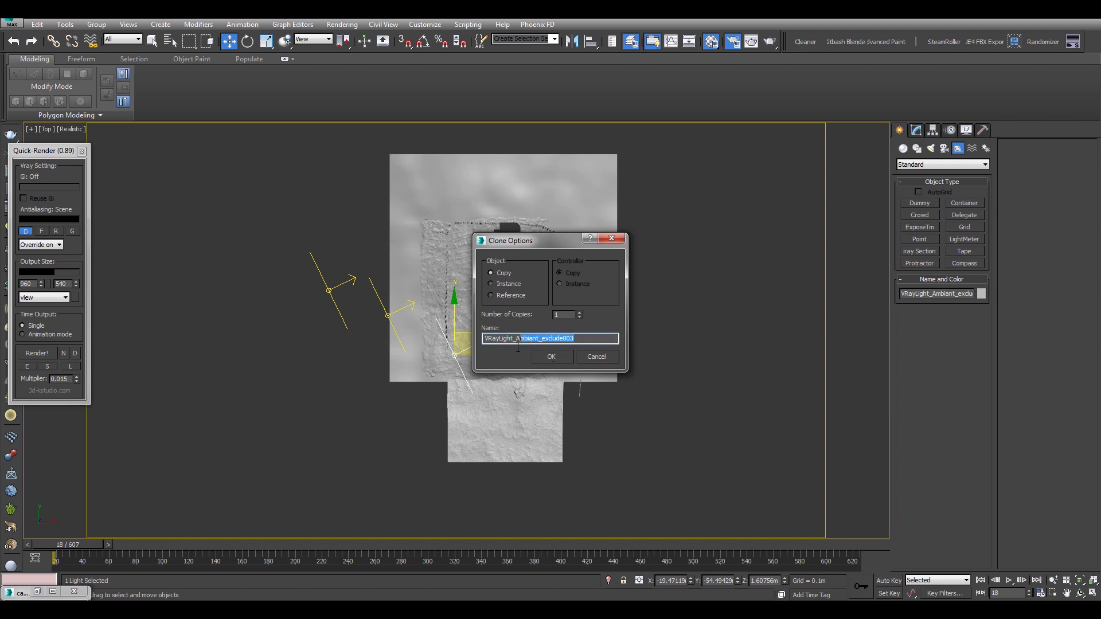
text(Storm_01)
key(Return)
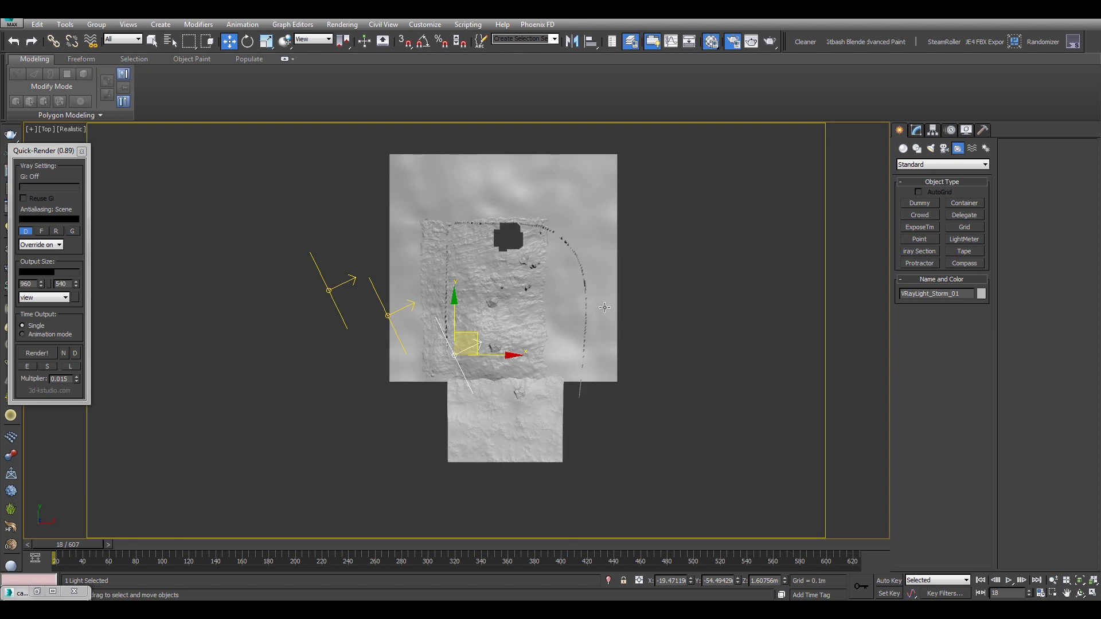
Move the storm light closer to the two ambient plane lights, to about X -23.7 m, Y -45.9 m
middle_drag(523, 313, 537, 315)
drag(479, 345, 453, 311)
alt+middle_drag(454, 311, 396, 243)
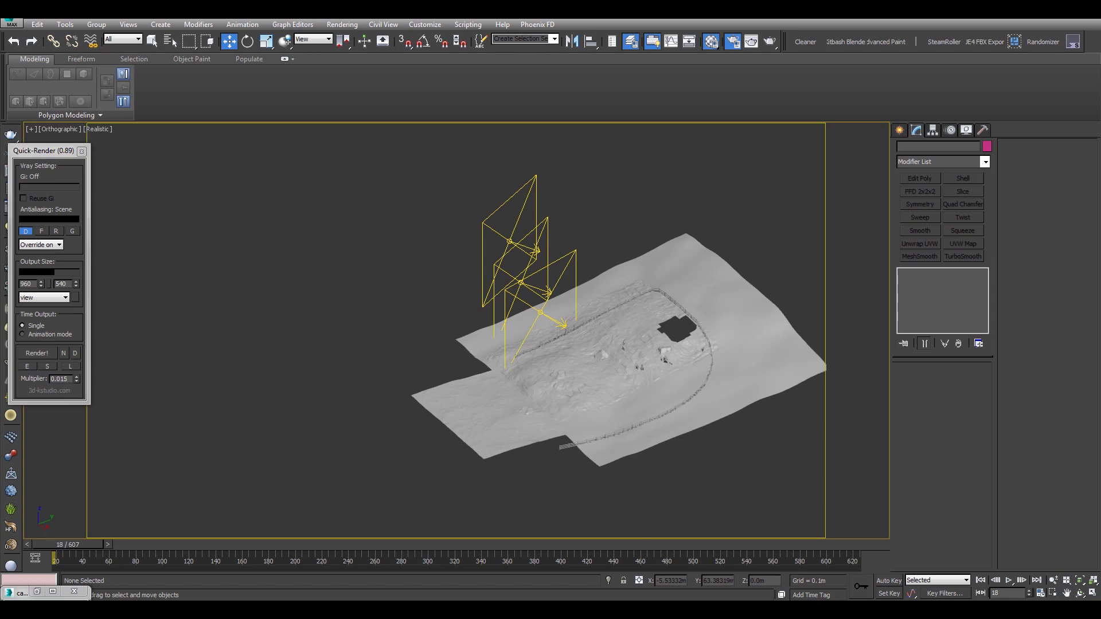
Set the storm plane light's half-length to 8 m and its half-width to 7 m
click(553, 272)
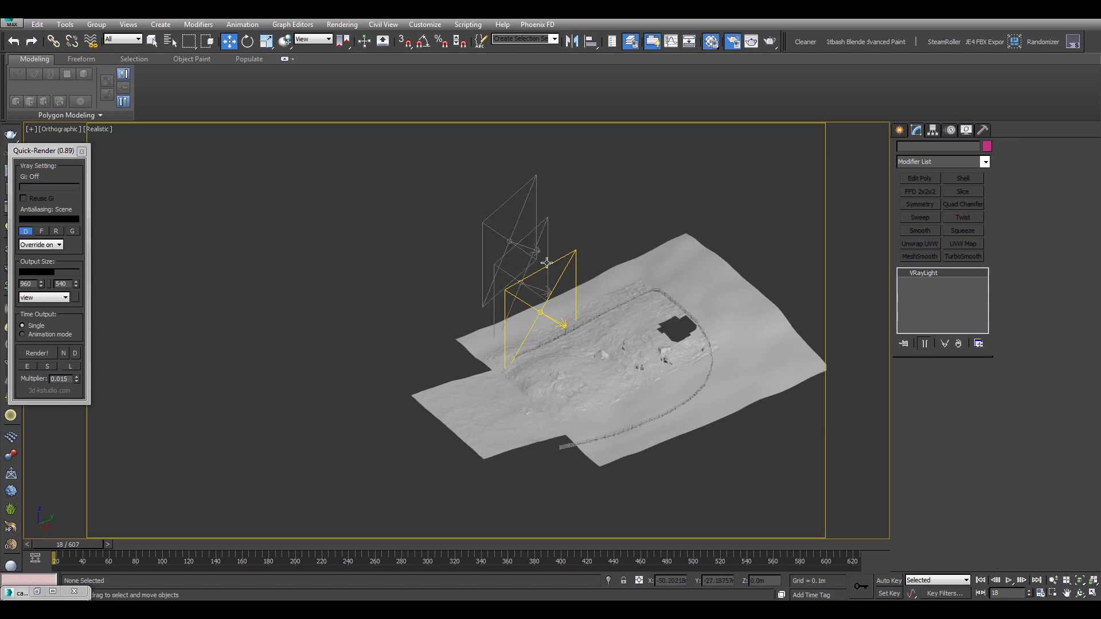
scroll(578, 302, up, 5)
alt+middle_drag(578, 303, 559, 305)
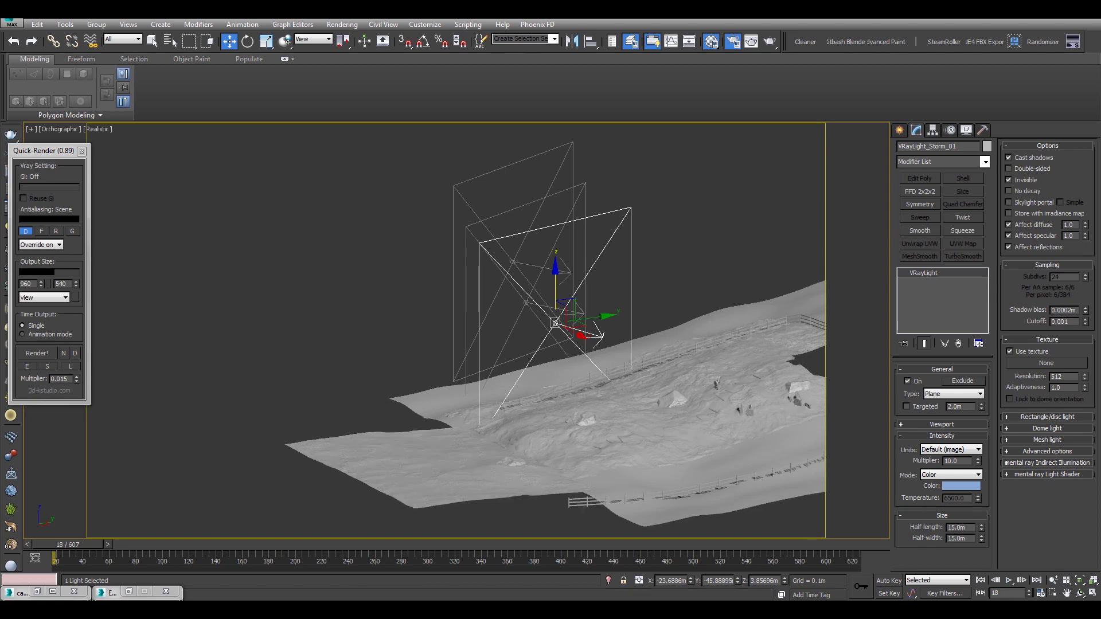
double_click(958, 527)
text(8)
key(Return)
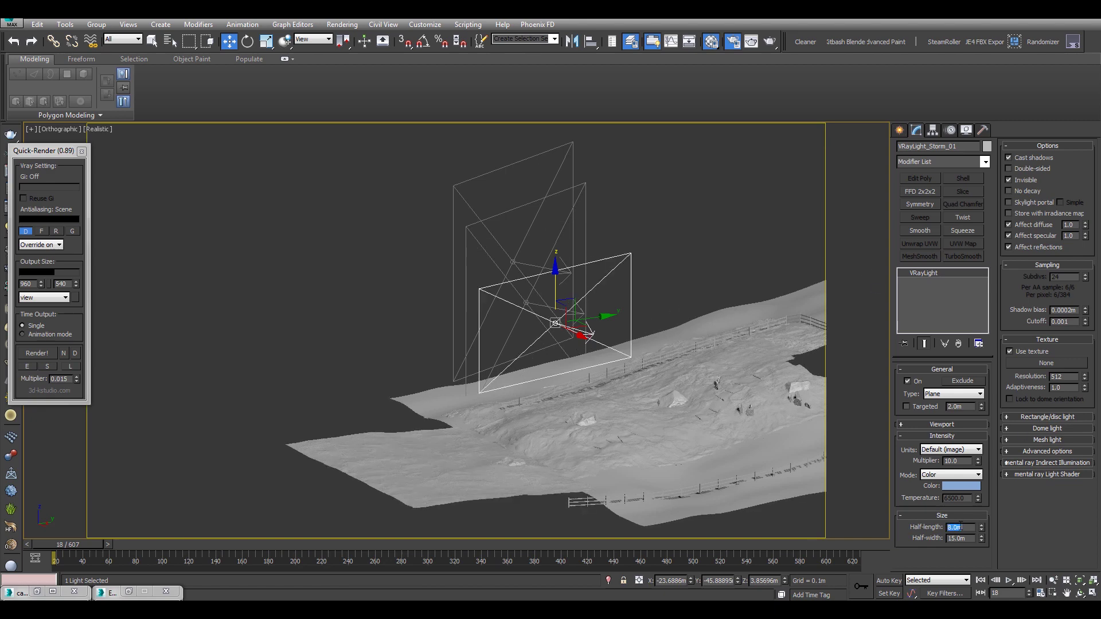
double_click(957, 537)
text(7)
key(Return)
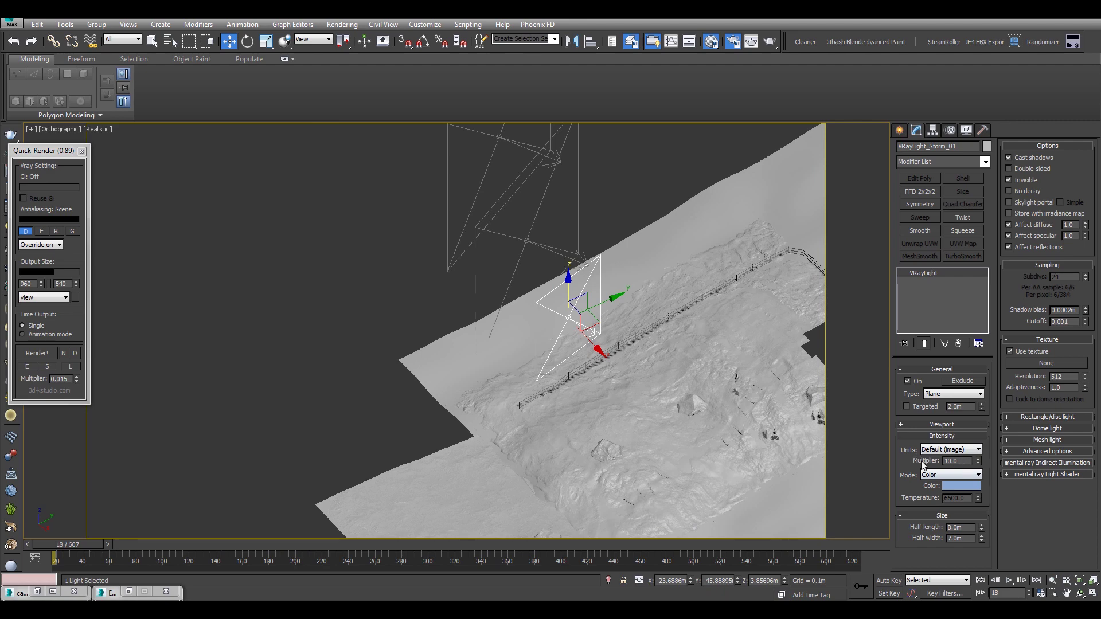
Set the storm light's multiplier to 0 and lighten its colour to a paler blue, RGB 126, 154, 197
double_click(956, 461)
text(0)
key(Return)
click(952, 486)
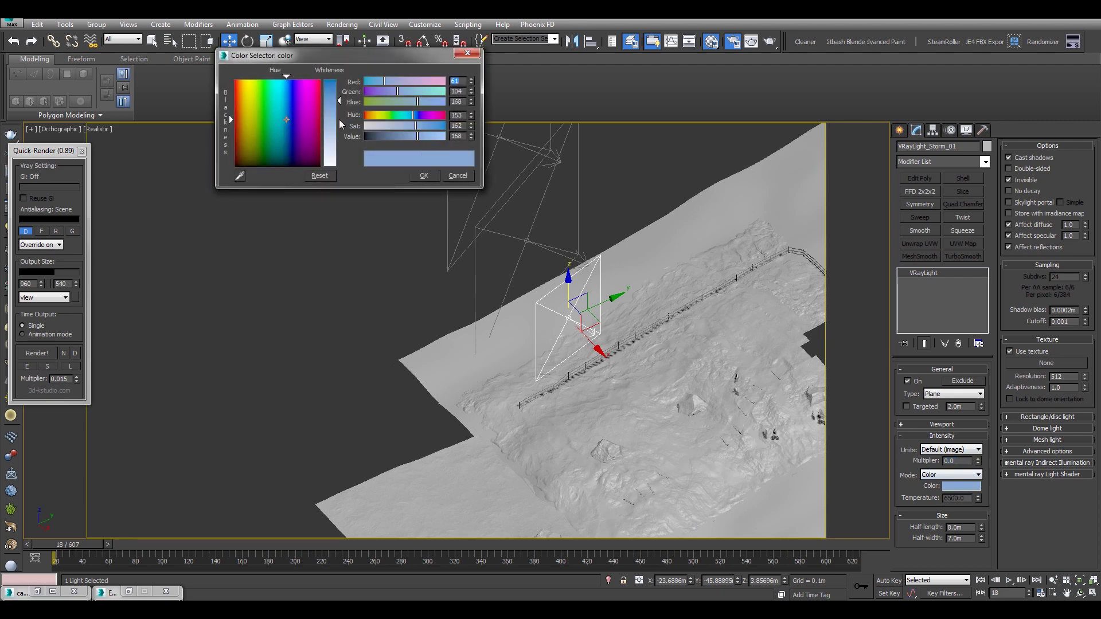
drag(339, 103, 339, 121)
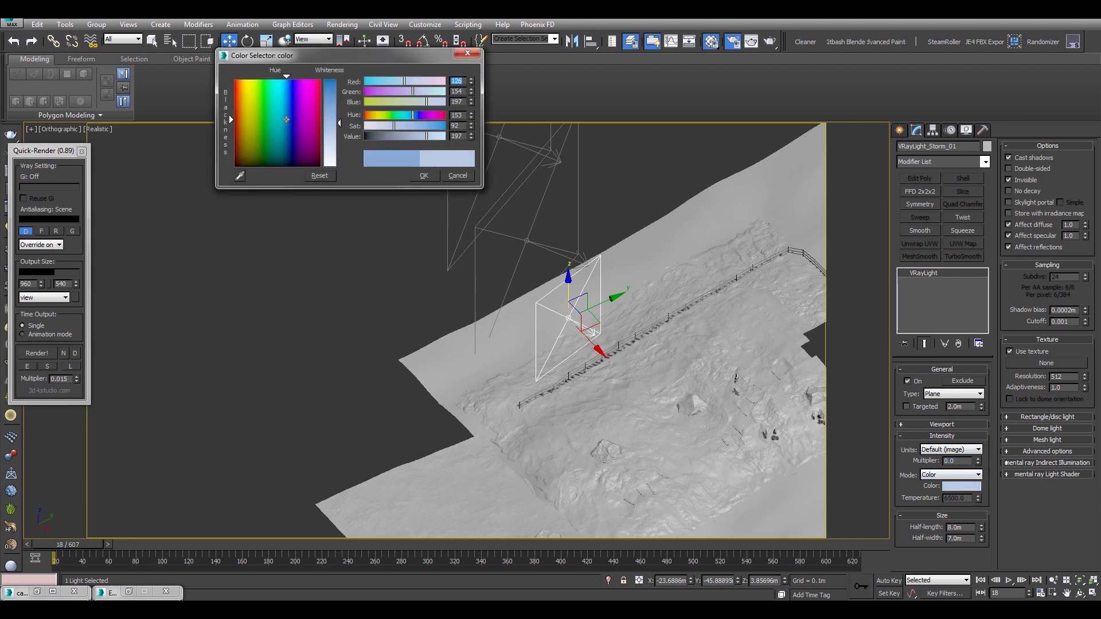
click(425, 176)
Check the lightning reference photo in XnView, then return to the 3ds Max scene
key(alt+Tab)
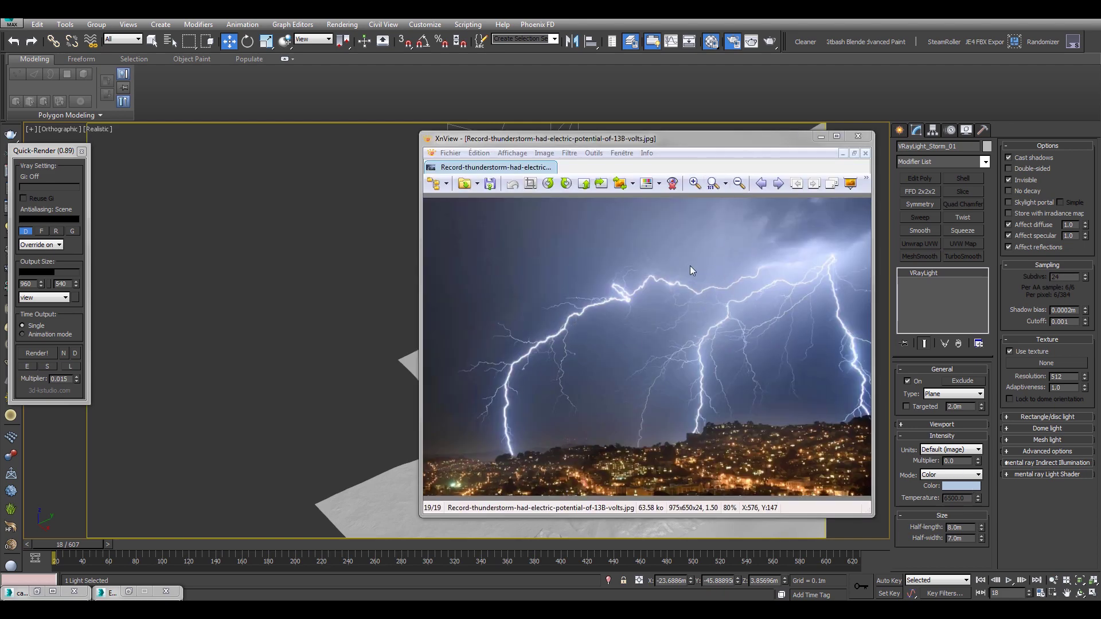
key(alt+Tab)
scroll(509, 310, up, 2)
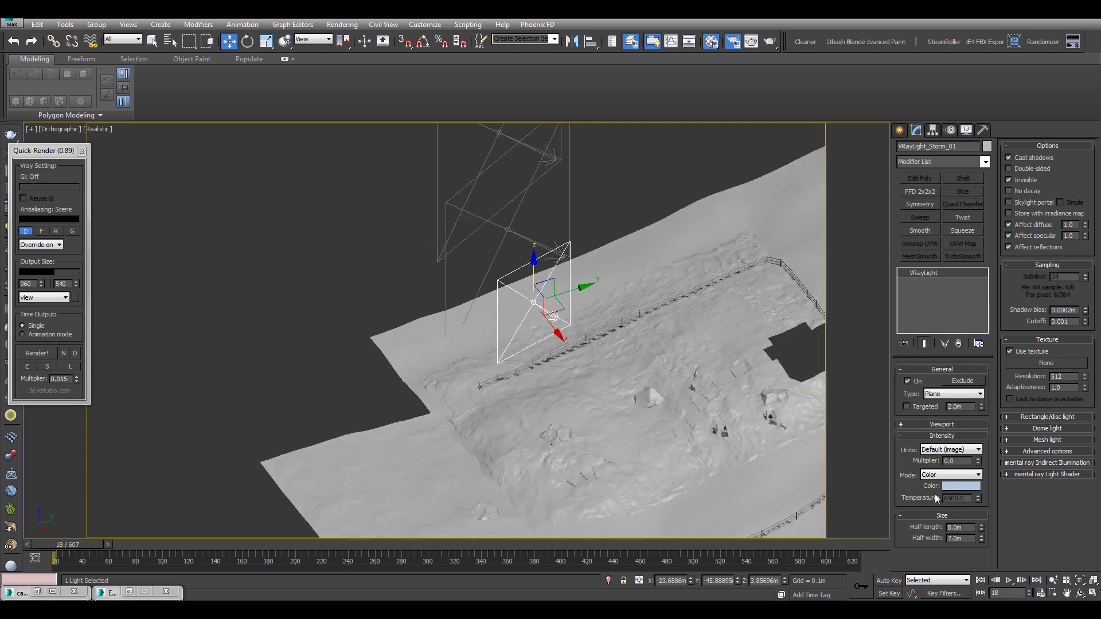
Raise the storm light's multiplier to 40 and test-render frame 18 through the camDEF camera
double_click(950, 461)
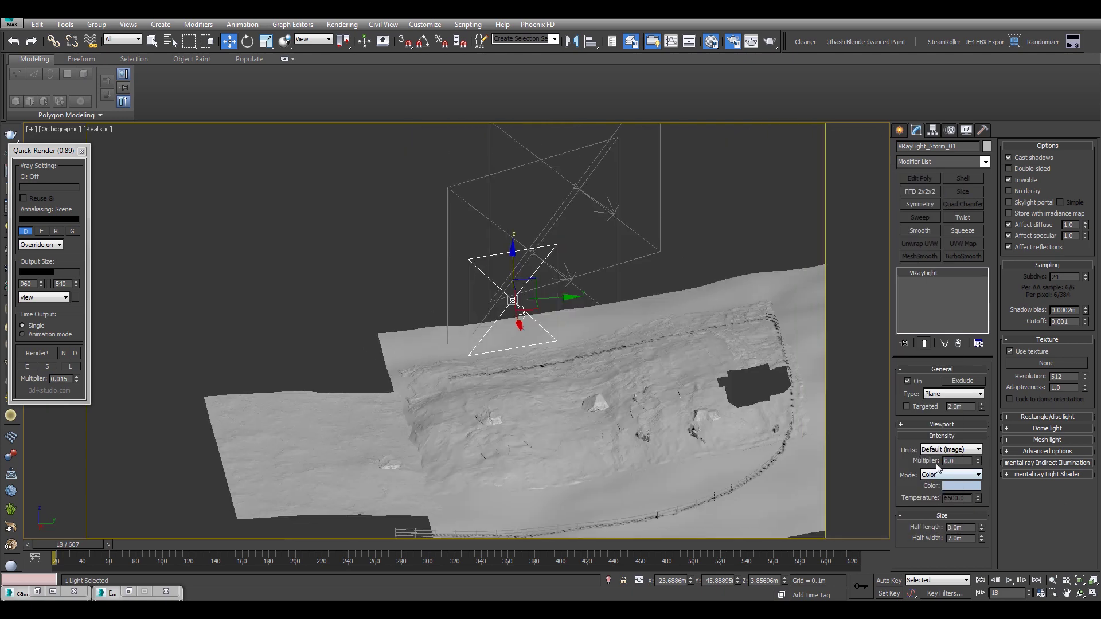
text(40)
key(Return)
key(c)
double_click(518, 232)
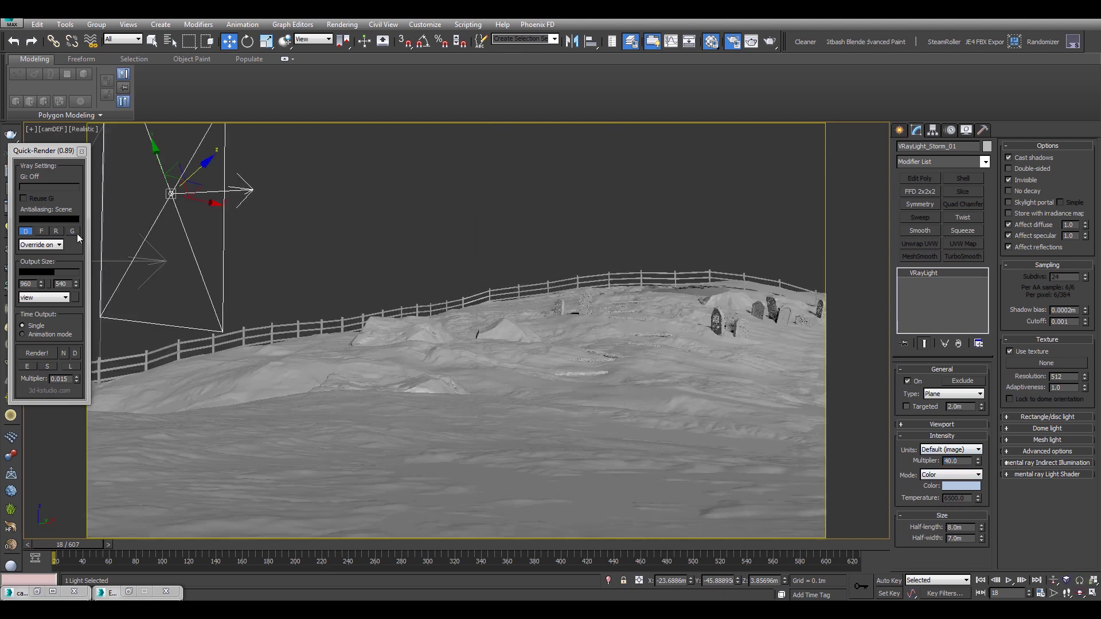
click(37, 352)
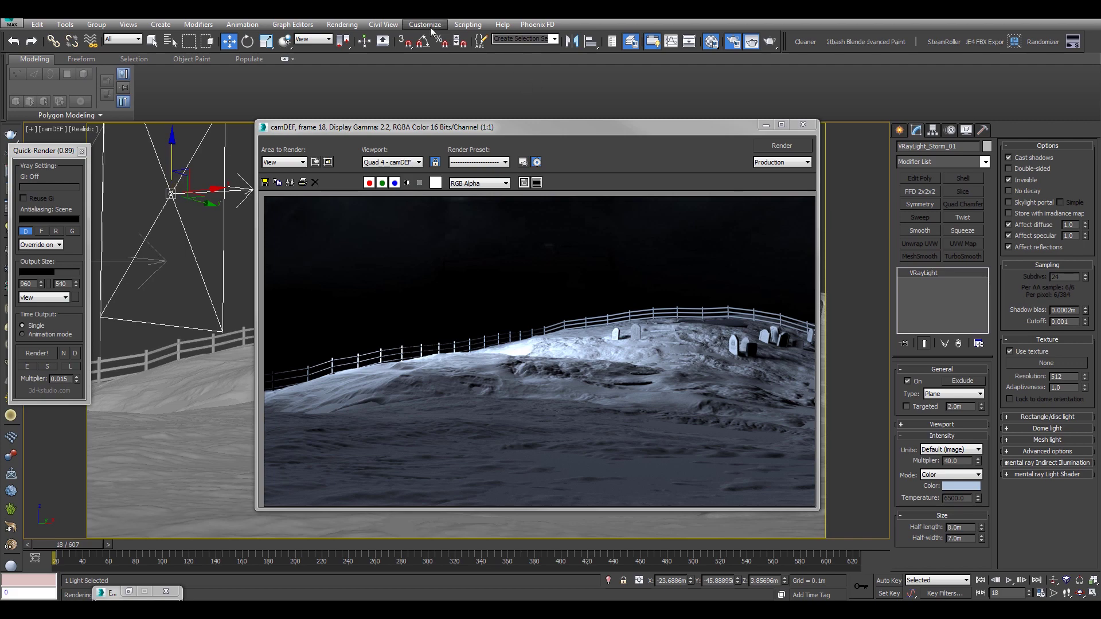
Examine the VRayEnvironmentFog general parameters, maps, ray filter and node settings in Environment and Effects
click(341, 24)
click(366, 101)
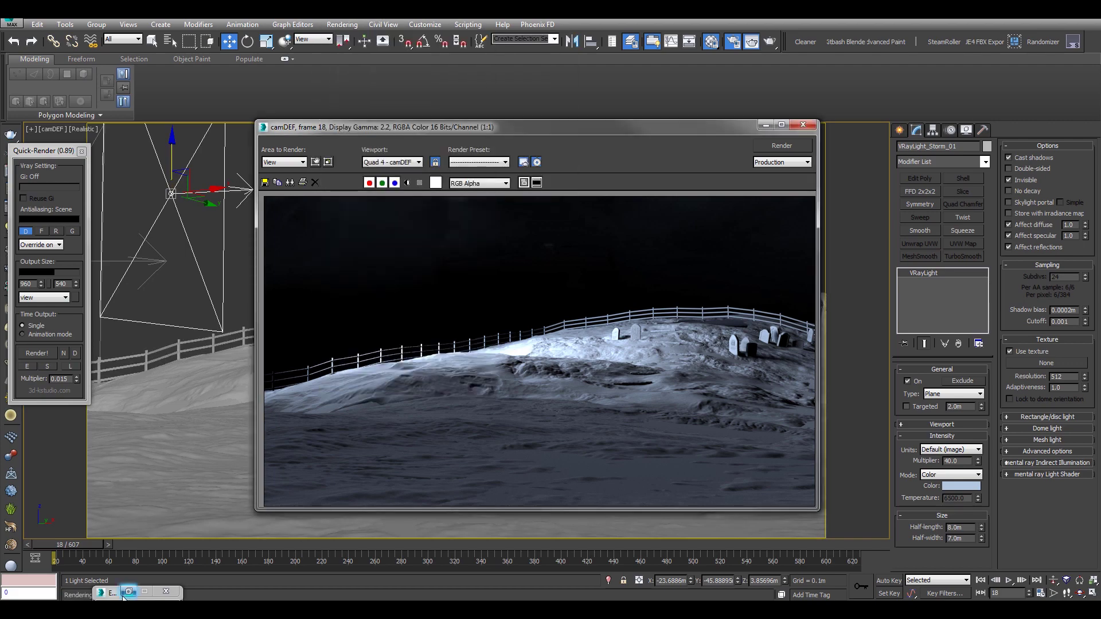
key(8)
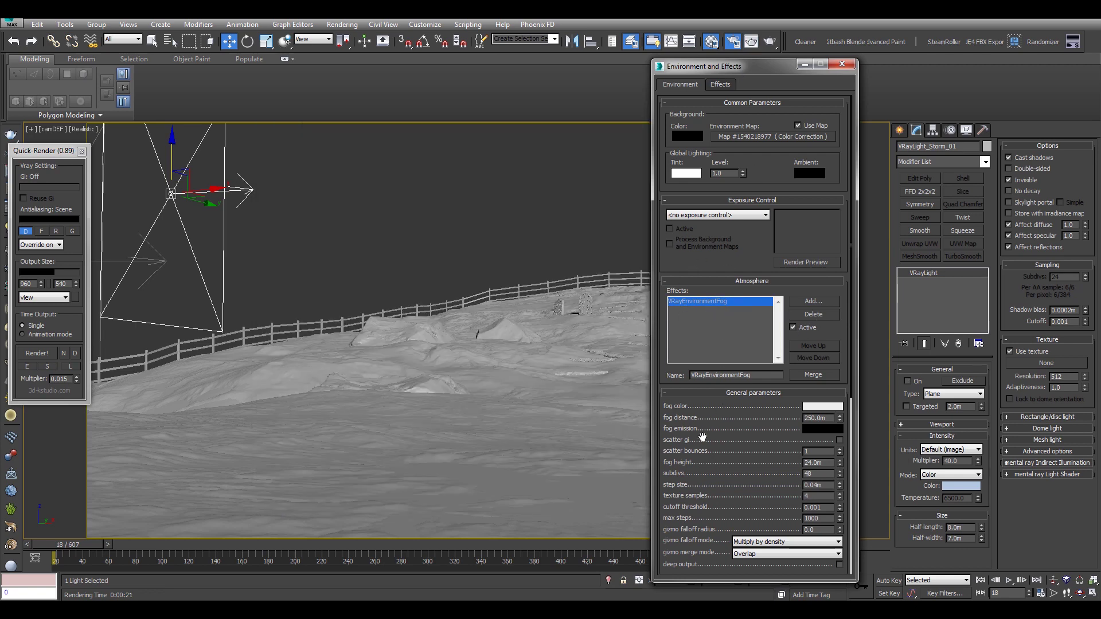
scroll(827, 372, down, 3)
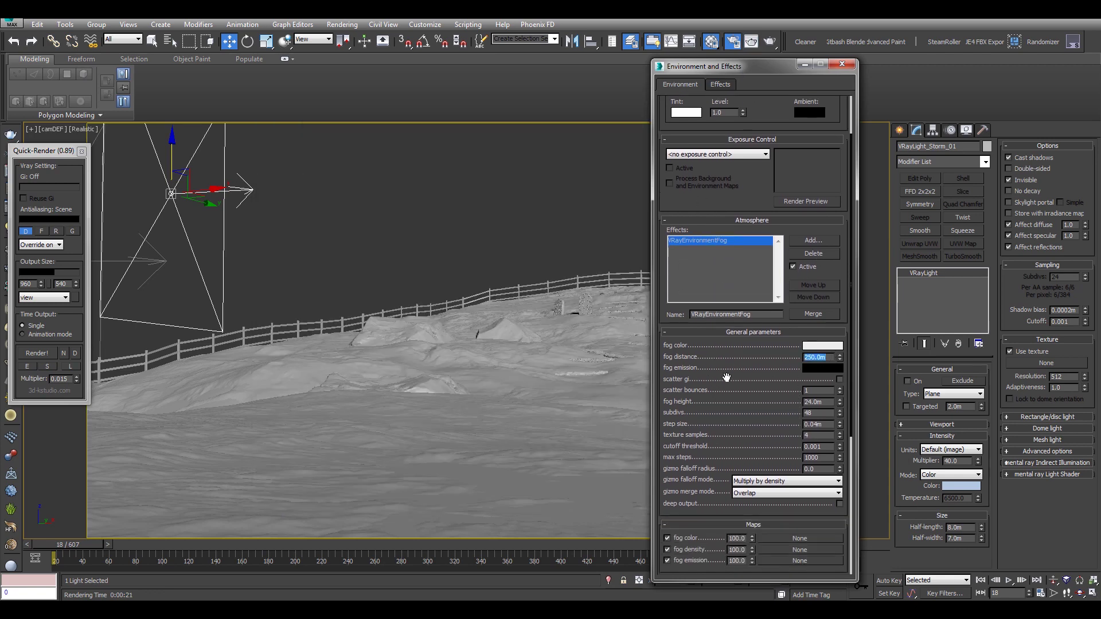
scroll(723, 377, down, 2)
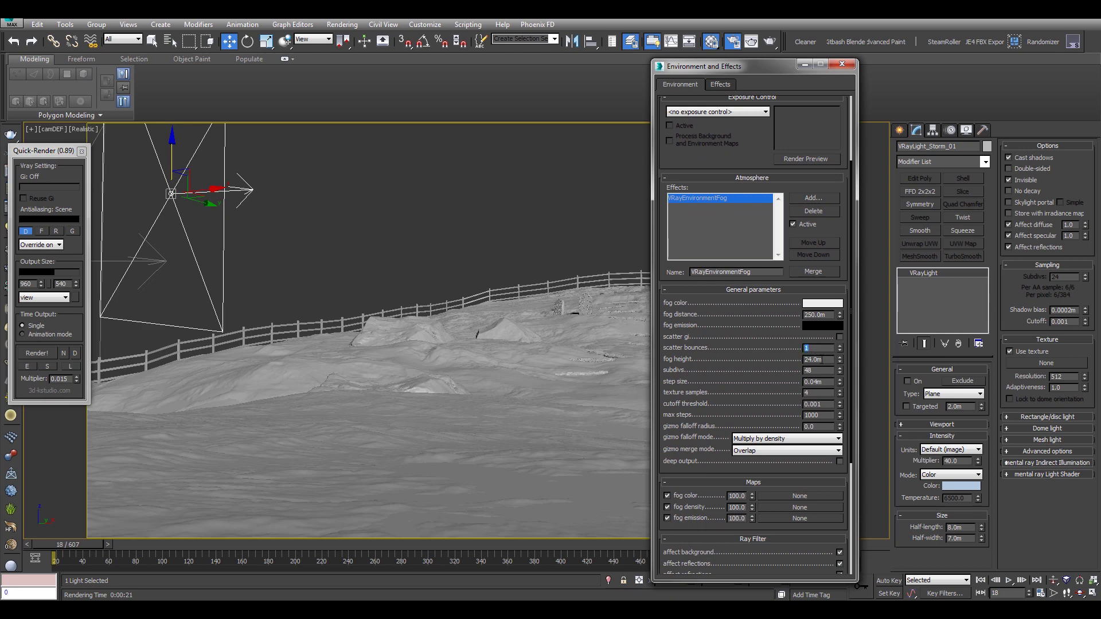
key(Tab)
drag(768, 376, 778, 335)
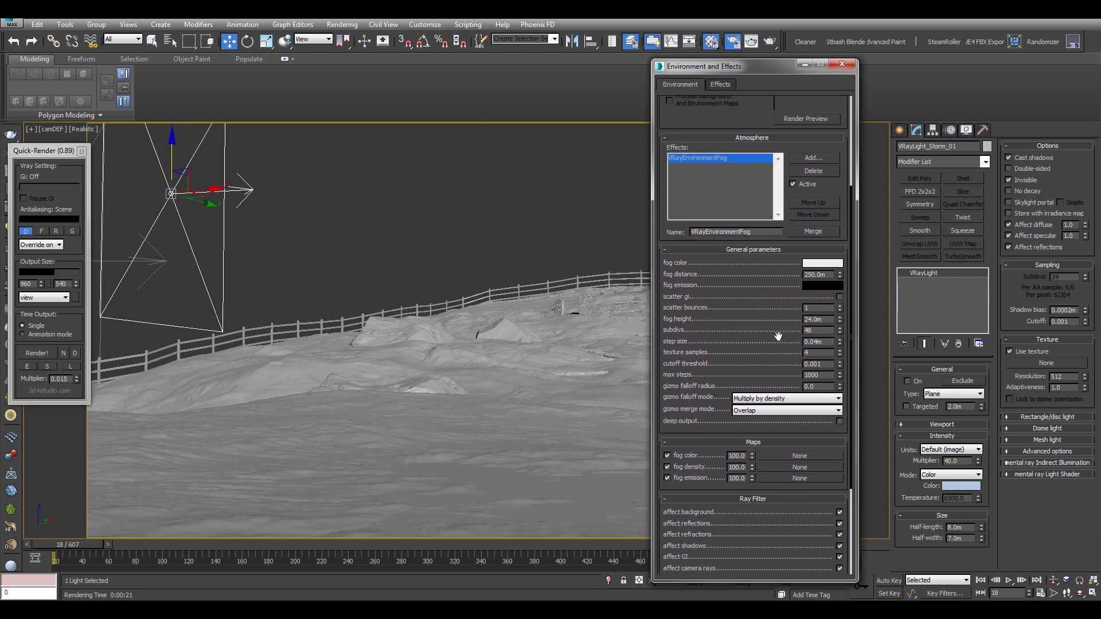
double_click(807, 331)
drag(735, 361, 810, 305)
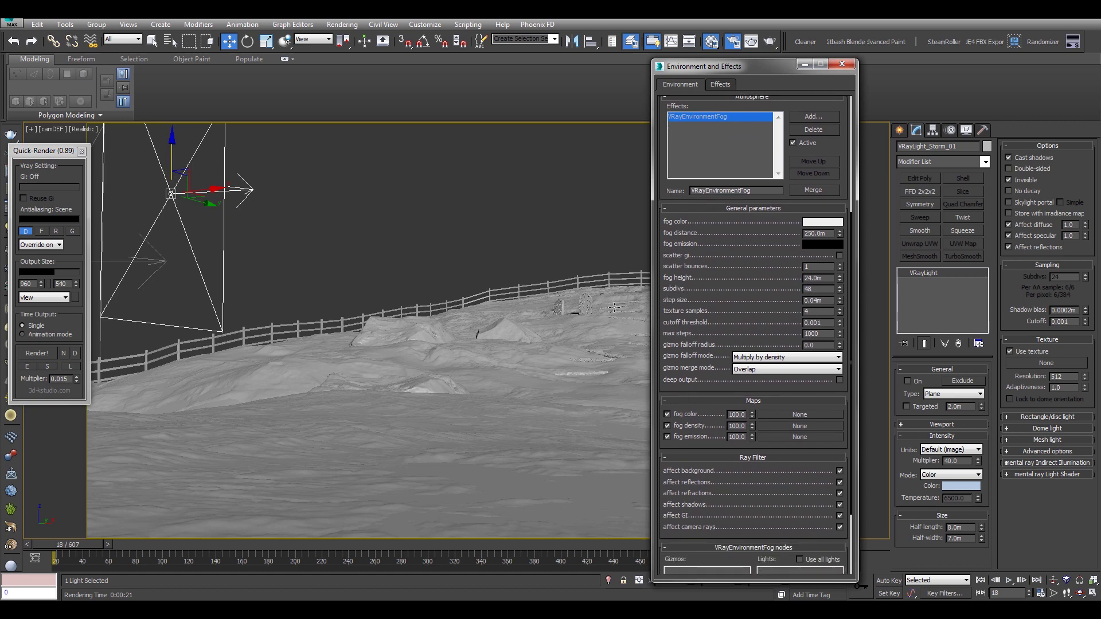
scroll(695, 309, down, 3)
scroll(745, 372, up, 5)
scroll(801, 438, down, 4)
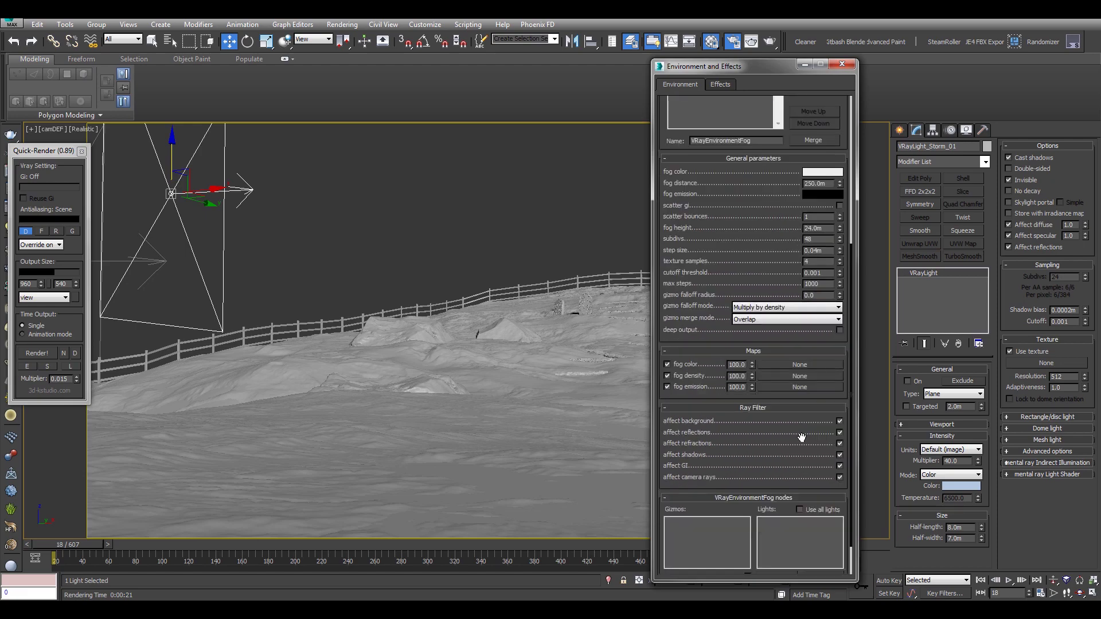
scroll(768, 344, up, 8)
scroll(735, 189, down, 10)
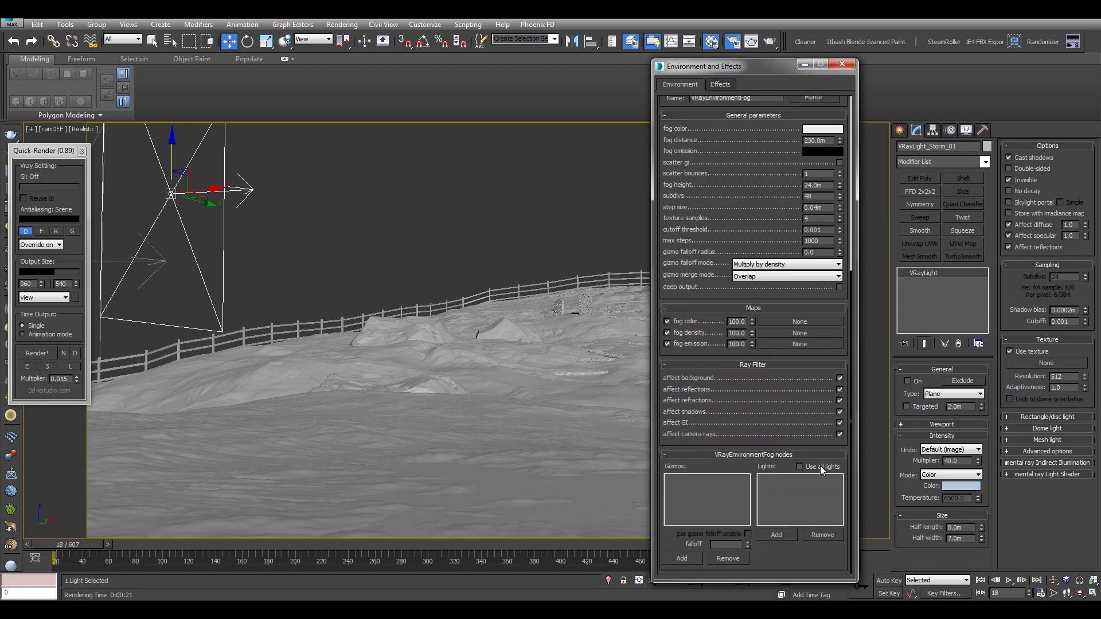
scroll(817, 431, up, 10)
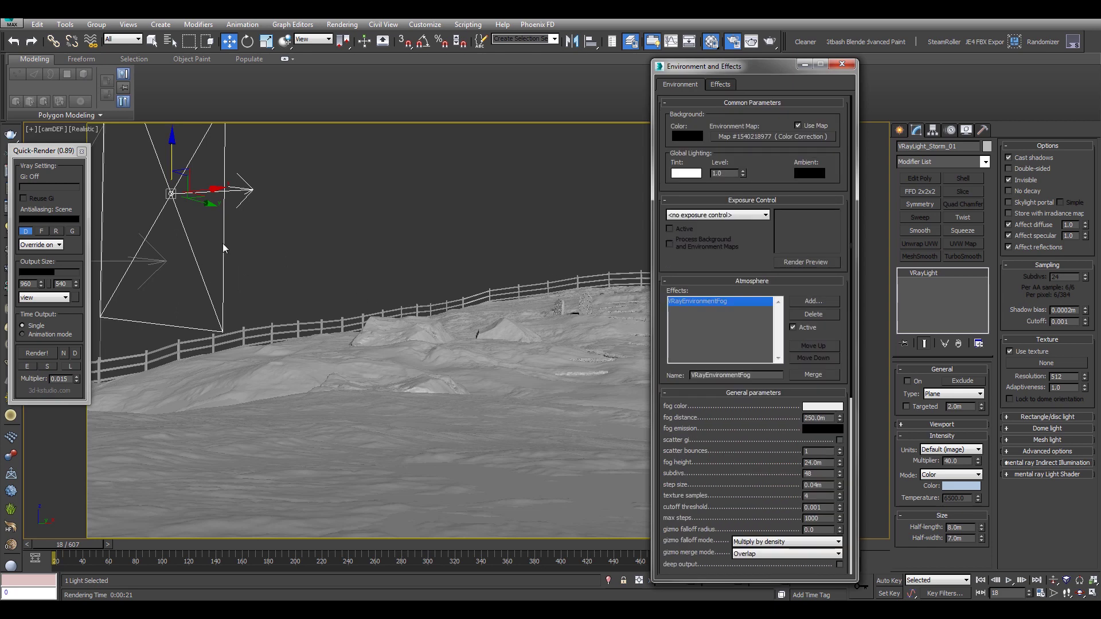
Add VRayLight_Storm_01 to the lights affecting VRayEnvironmentFog and test-render the camera view again
drag(740, 430, 743, 156)
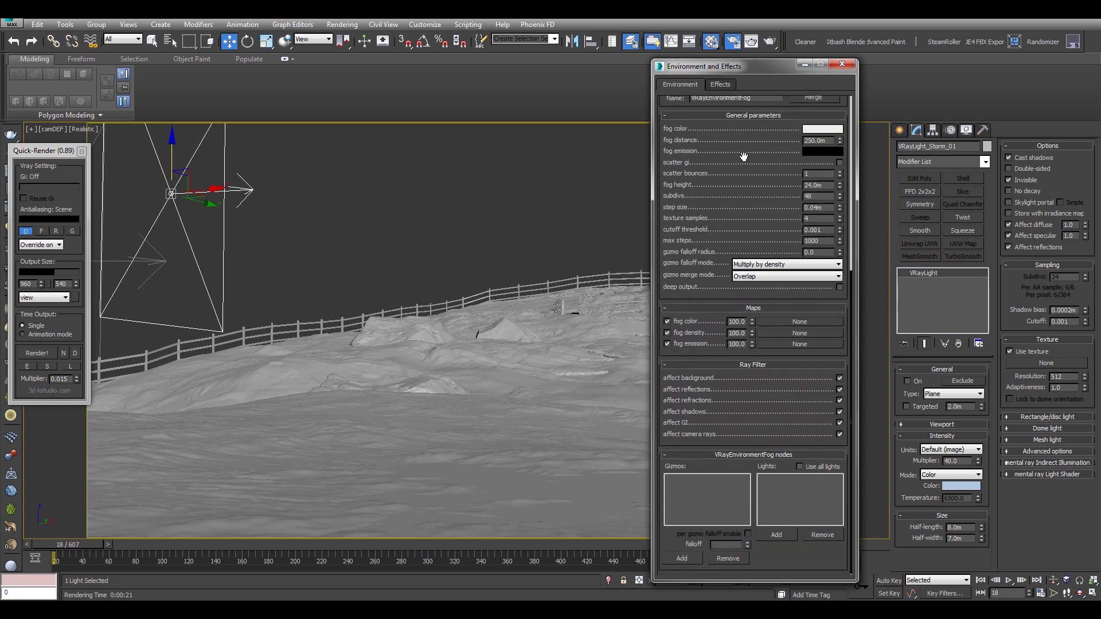
click(799, 466)
click(776, 535)
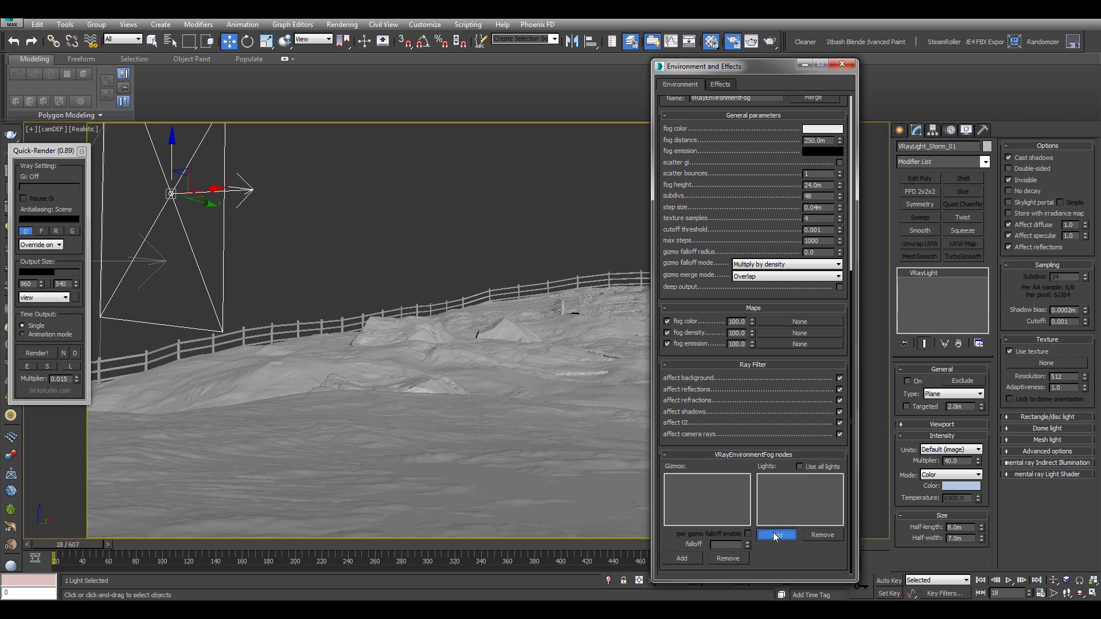
click(172, 192)
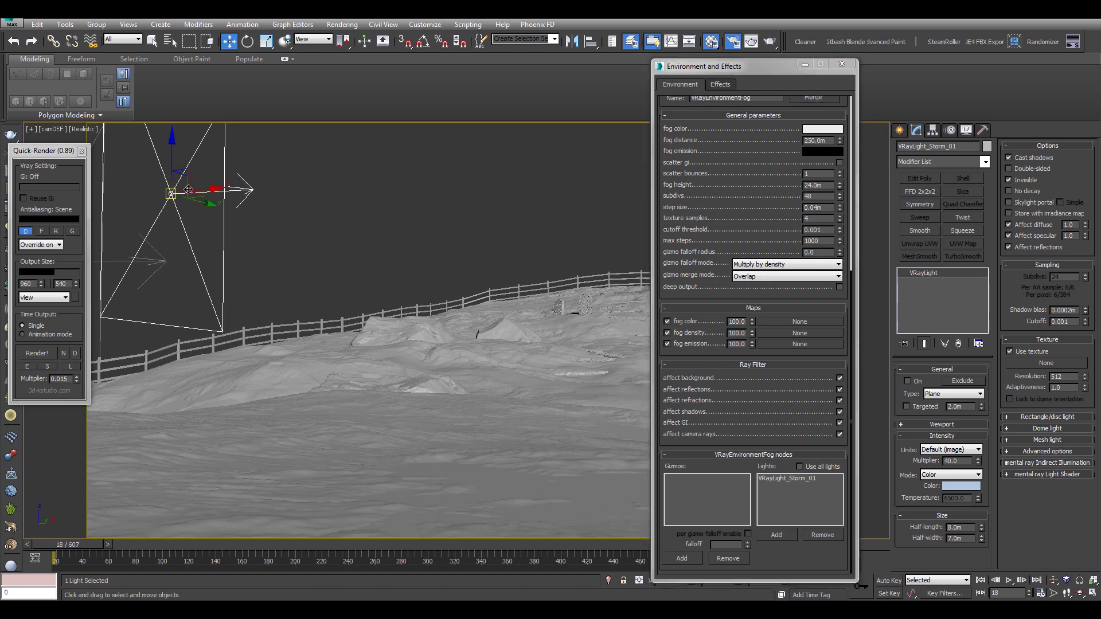
scroll(760, 435, up, 5)
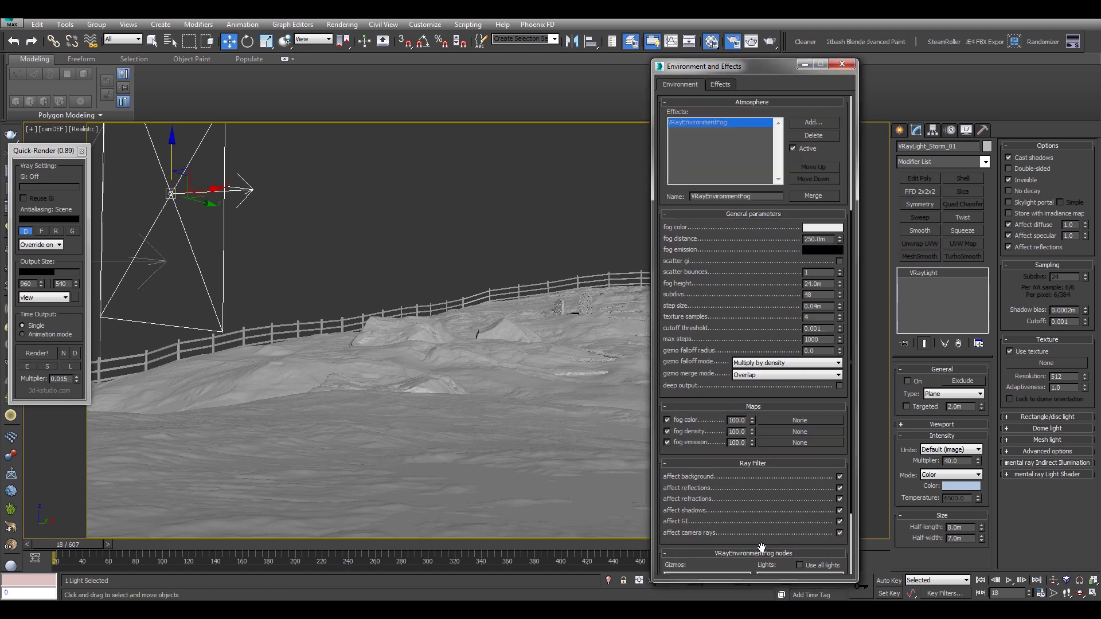
click(37, 353)
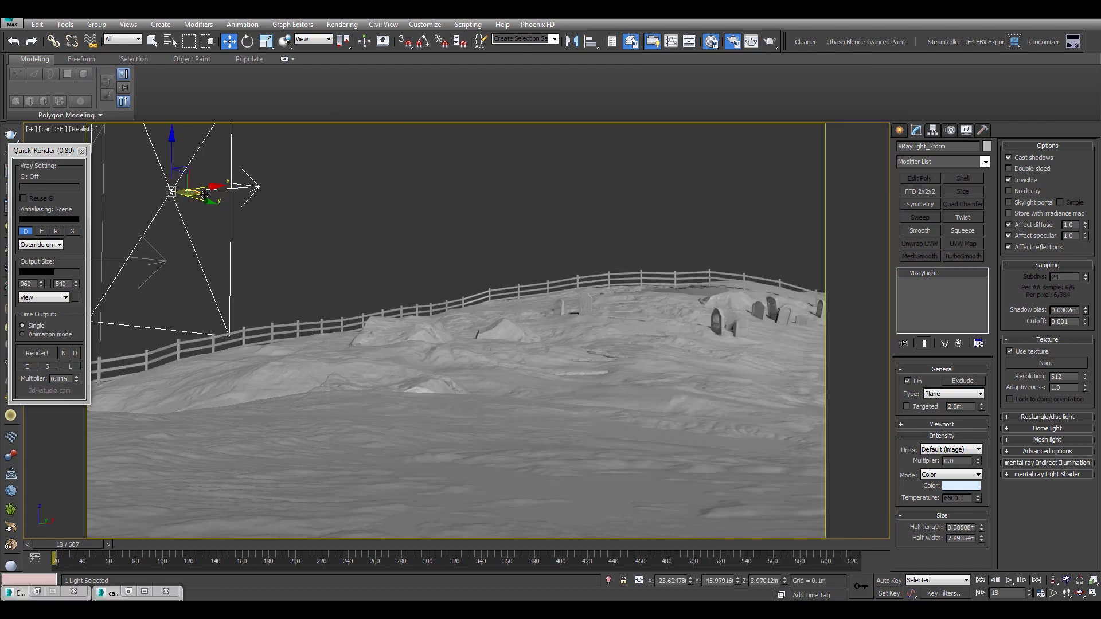
Set the animation's end time to frame 100 in Time Configuration
drag(207, 194, 129, 156)
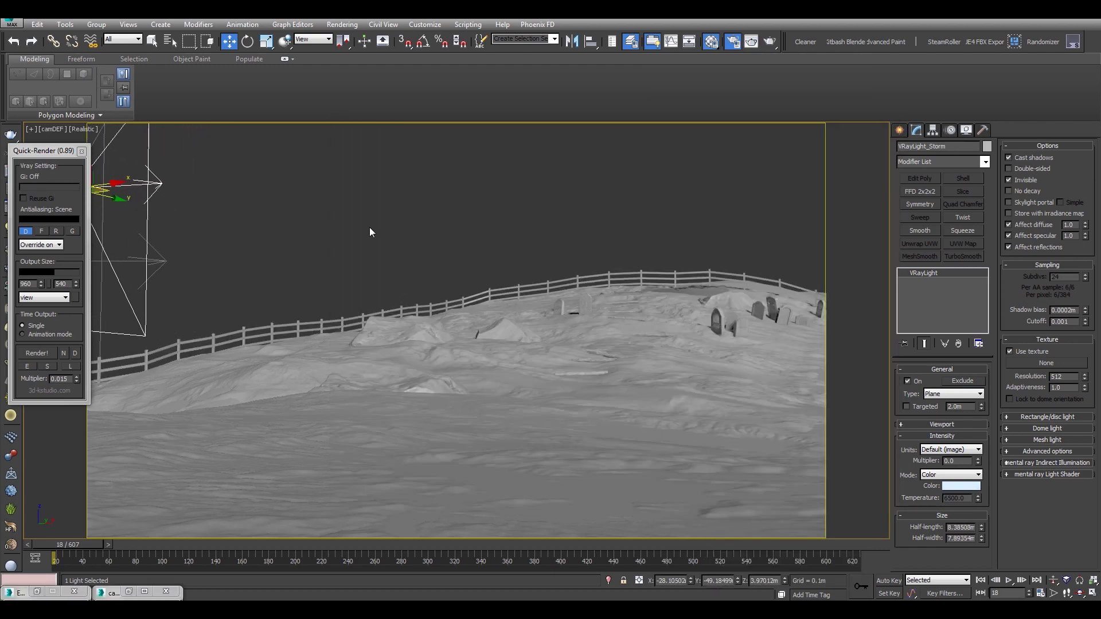
key(ctrl+z)
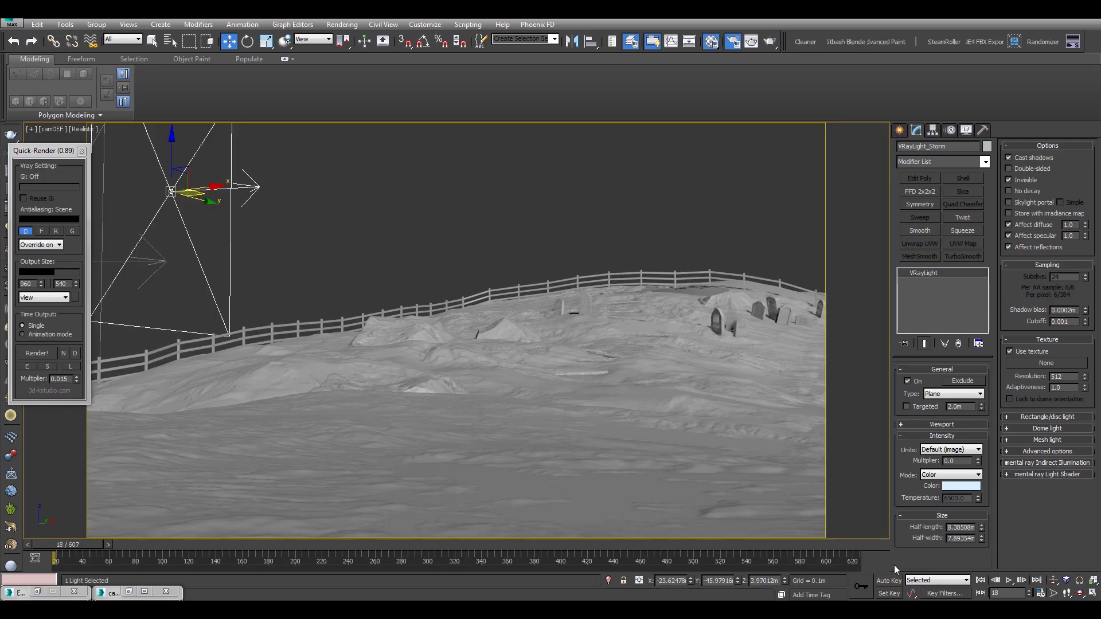
right_click(1009, 582)
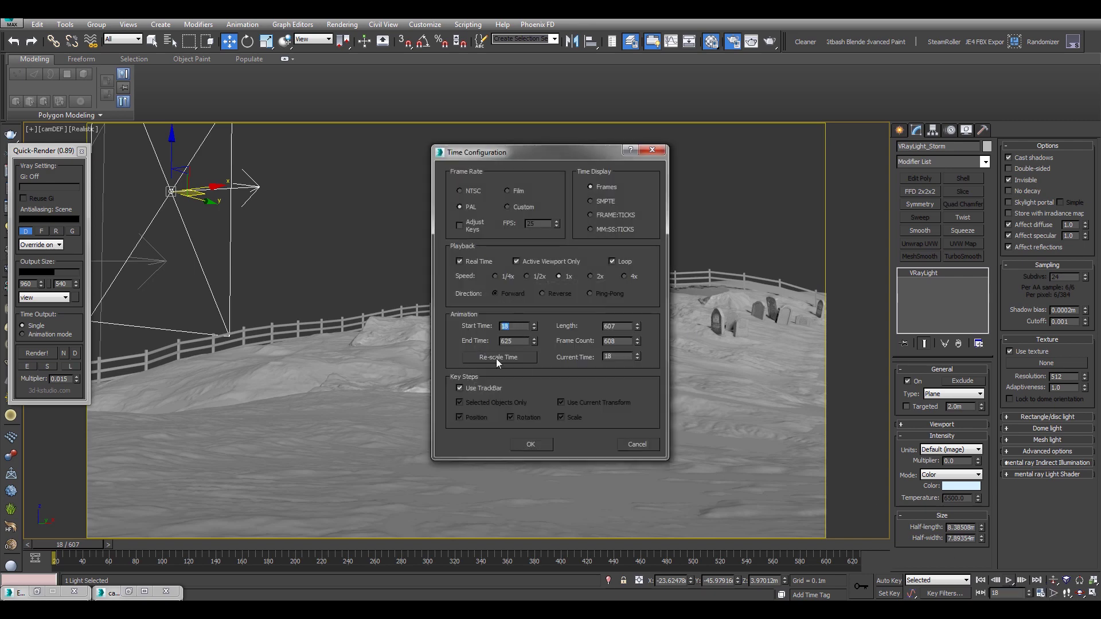
click(539, 442)
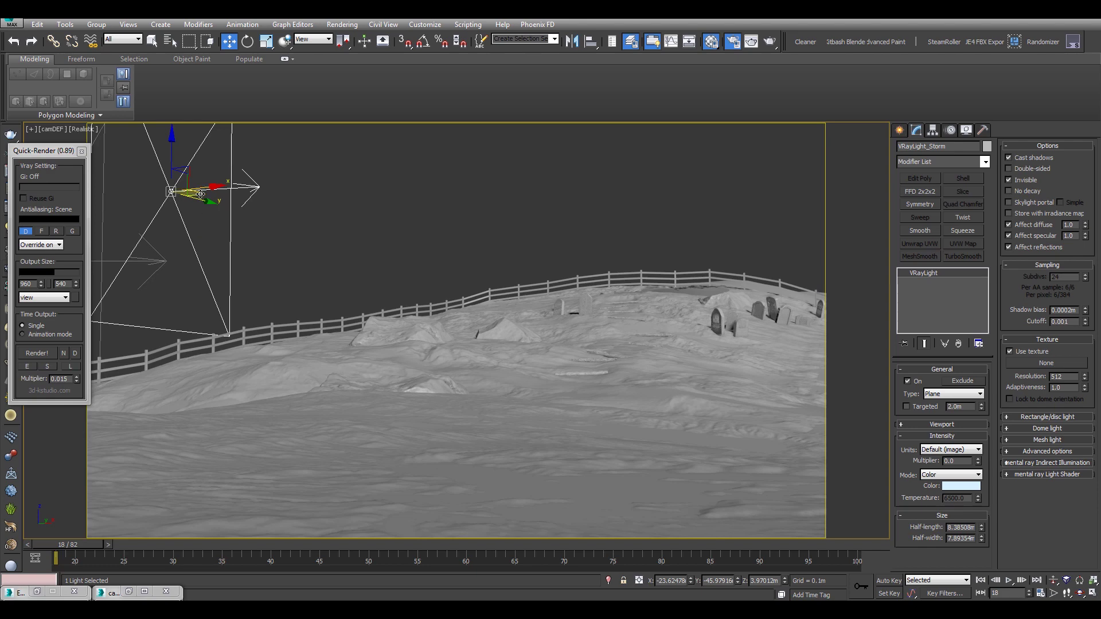
With Auto Key on, key the storm light's multiplier at 0 on frame 20, 40 on frame 22 and 20 on frame 23
click(109, 546)
click(109, 545)
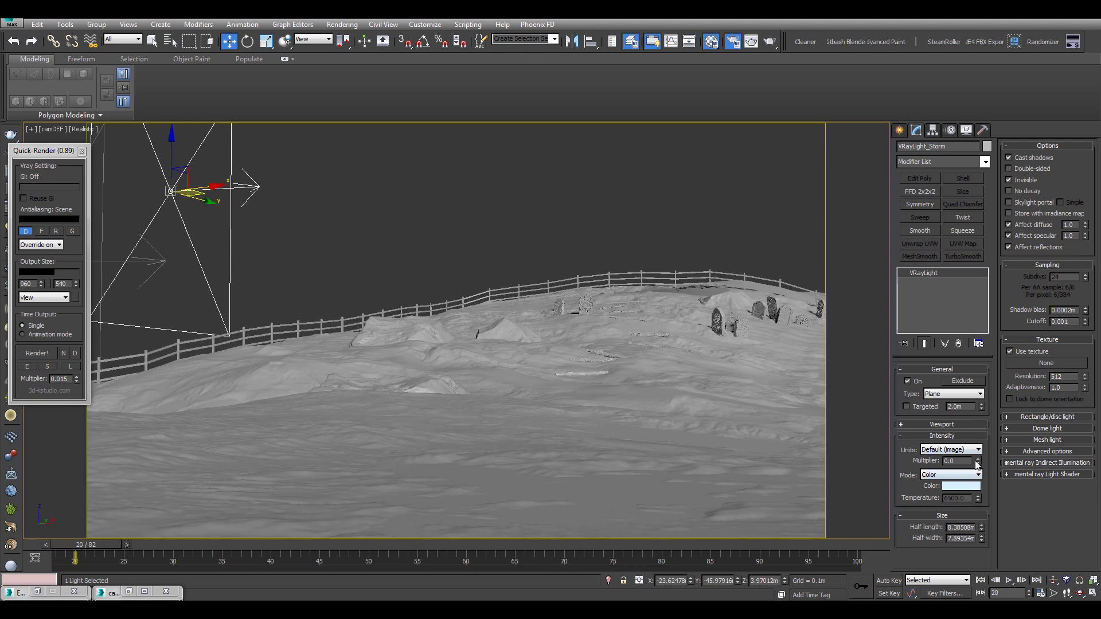
click(889, 581)
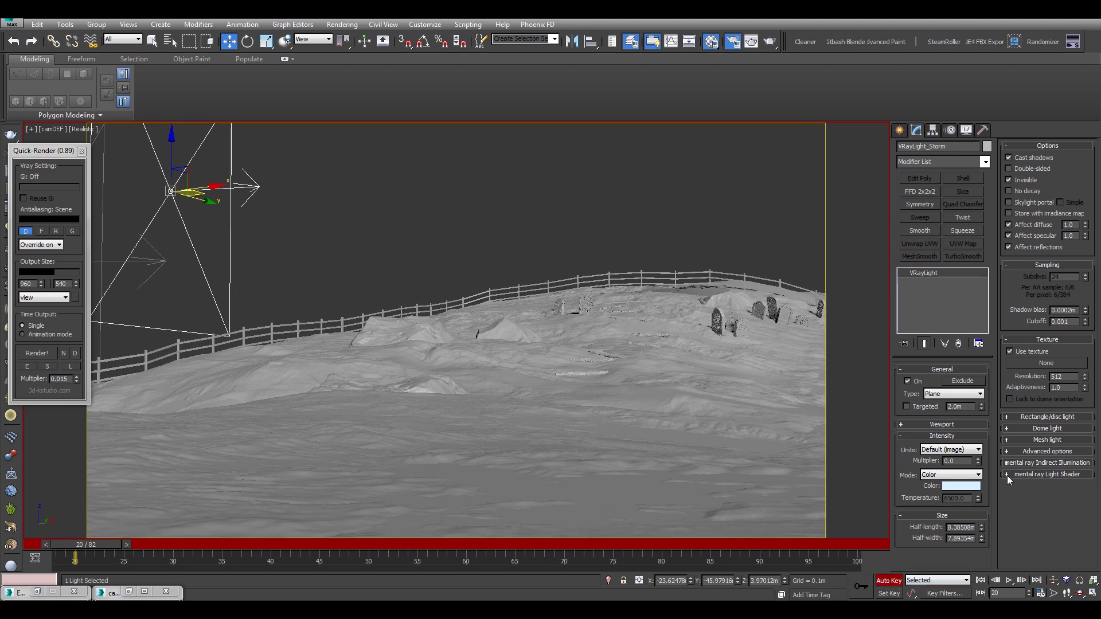
click(978, 464)
drag(109, 544, 128, 548)
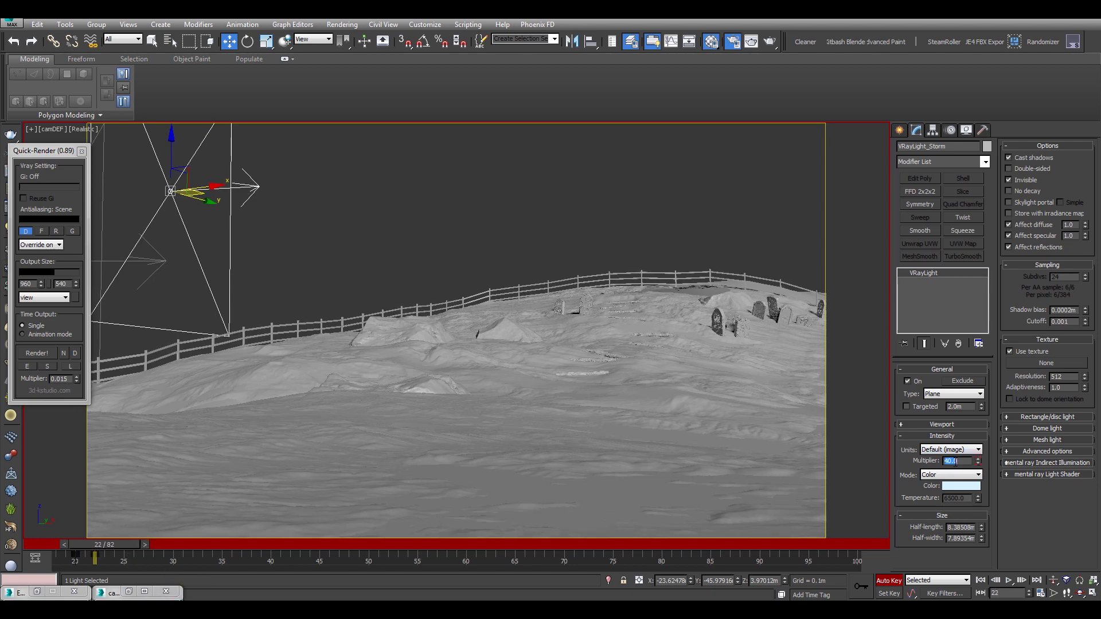
click(145, 546)
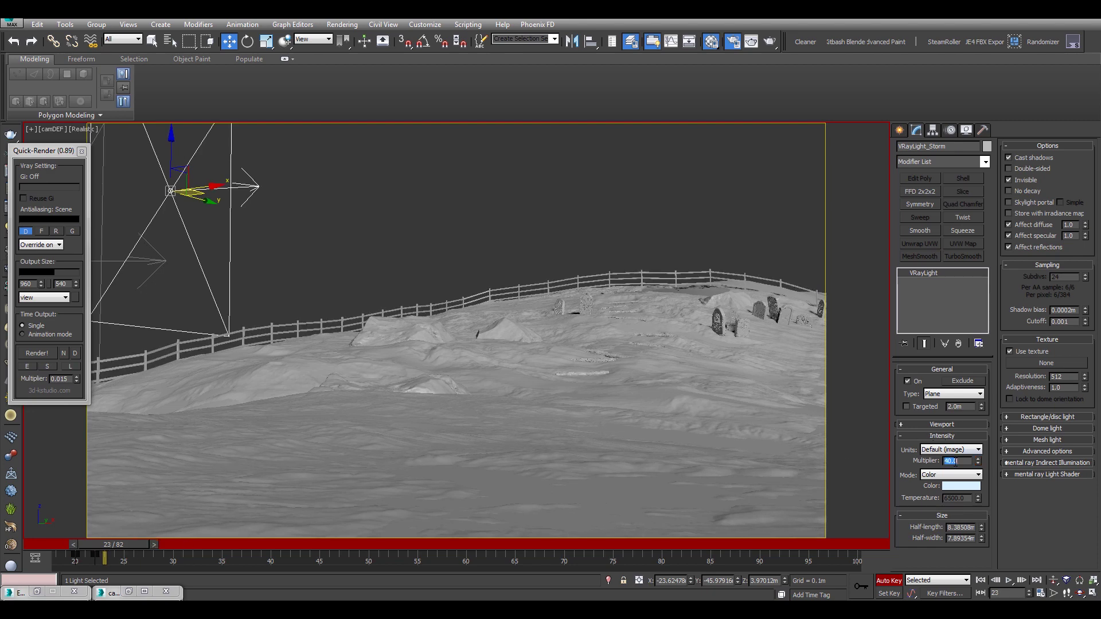
key(Return)
Set the storm light's multiplier to 35 at frame 24
click(155, 544)
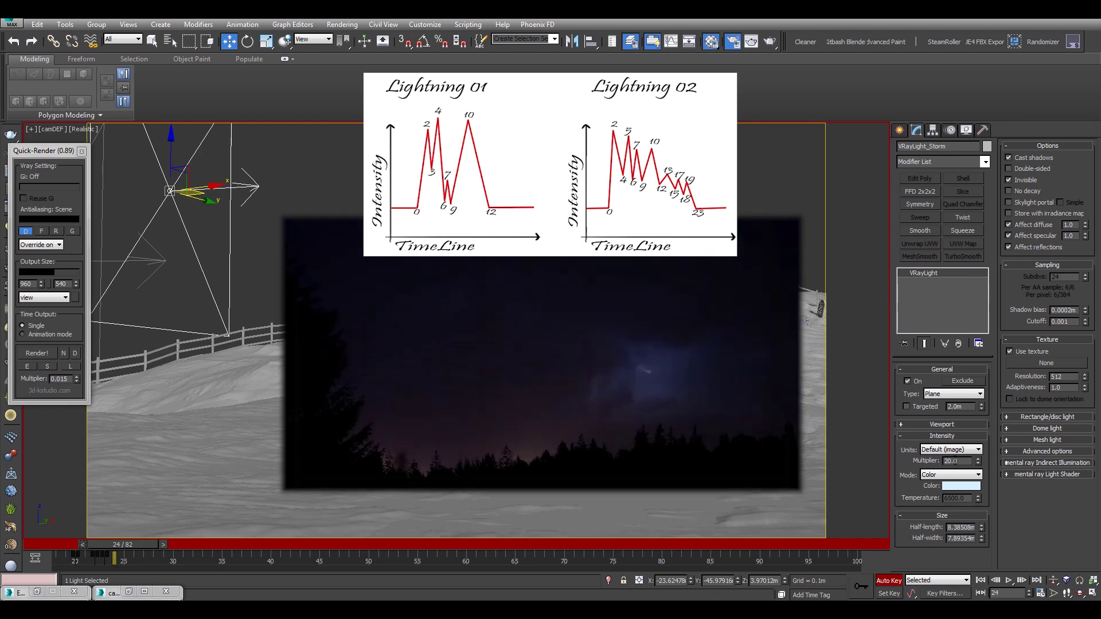
double_click(953, 461)
text(35)
key(Return)
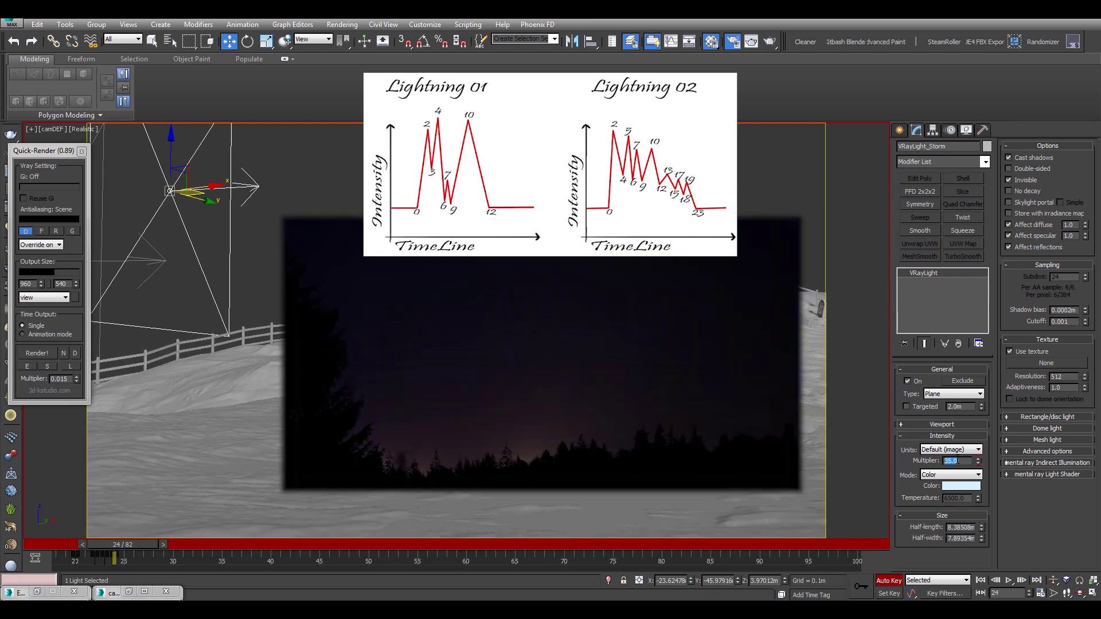
Extend the flicker by keying the multiplier at 0 on frame 28, a peak of 40, and 0 on frame 30, ending Auto Key
click(163, 544)
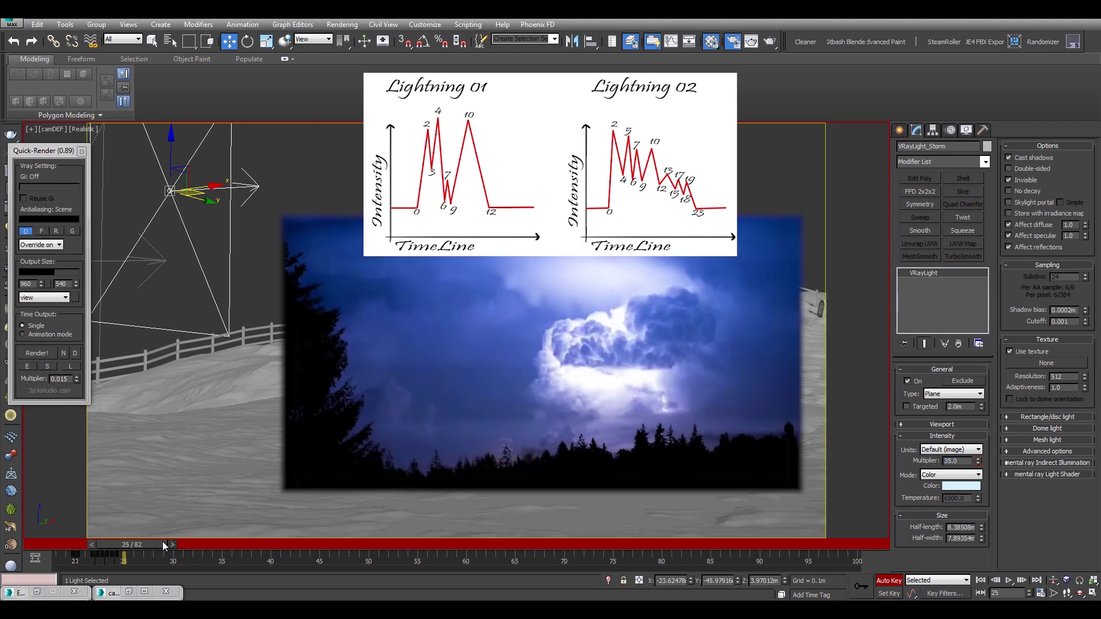
key(period)
key(period)
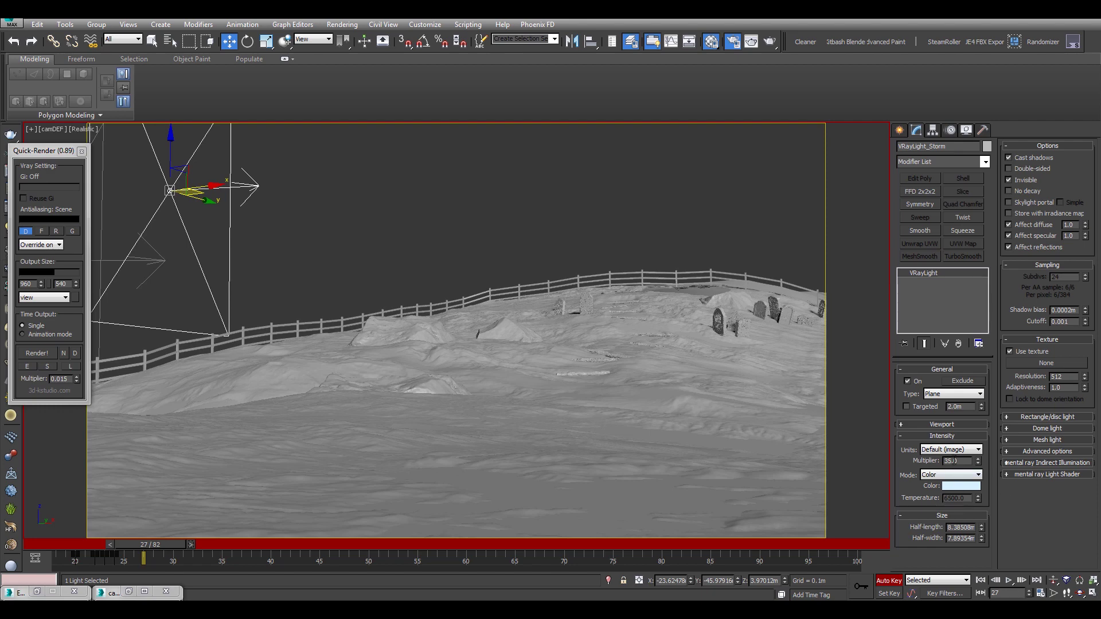
click(191, 546)
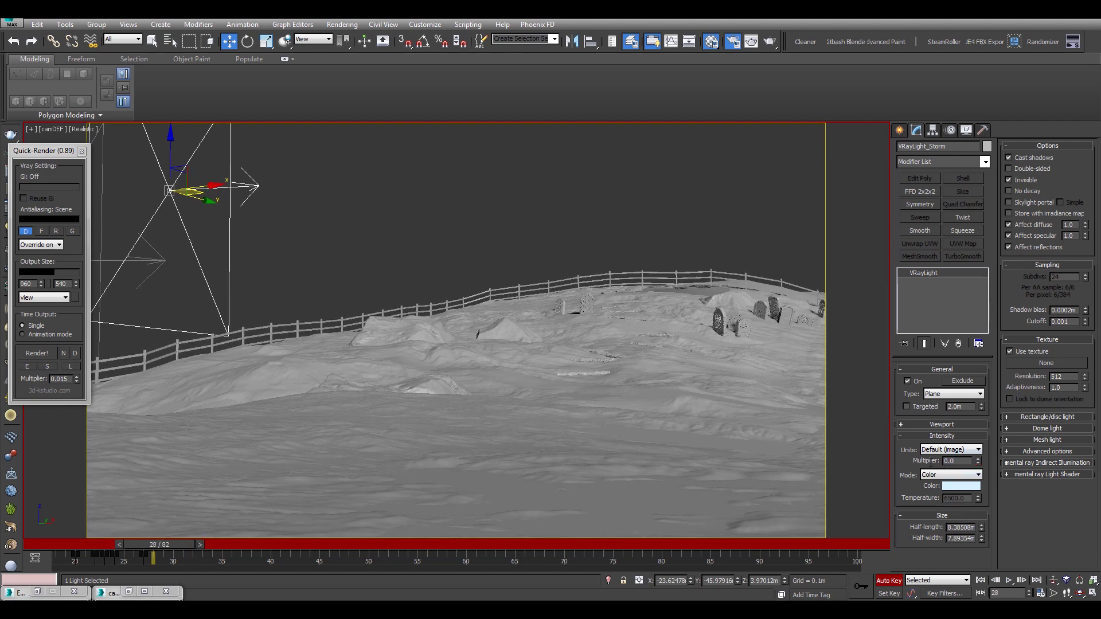
click(198, 545)
key(period)
key(period)
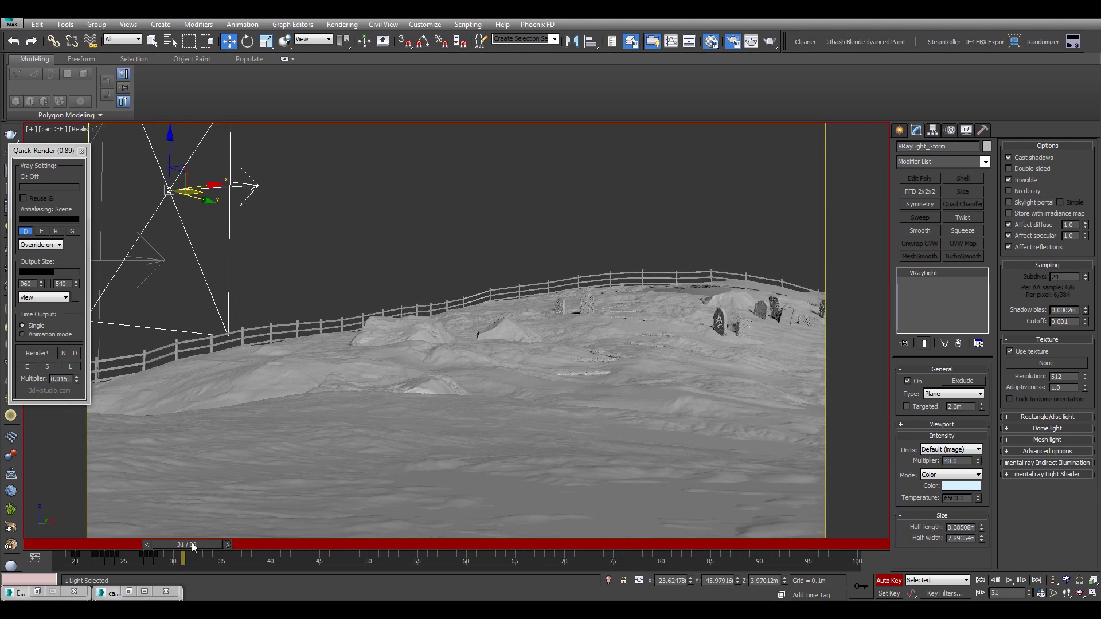
click(147, 544)
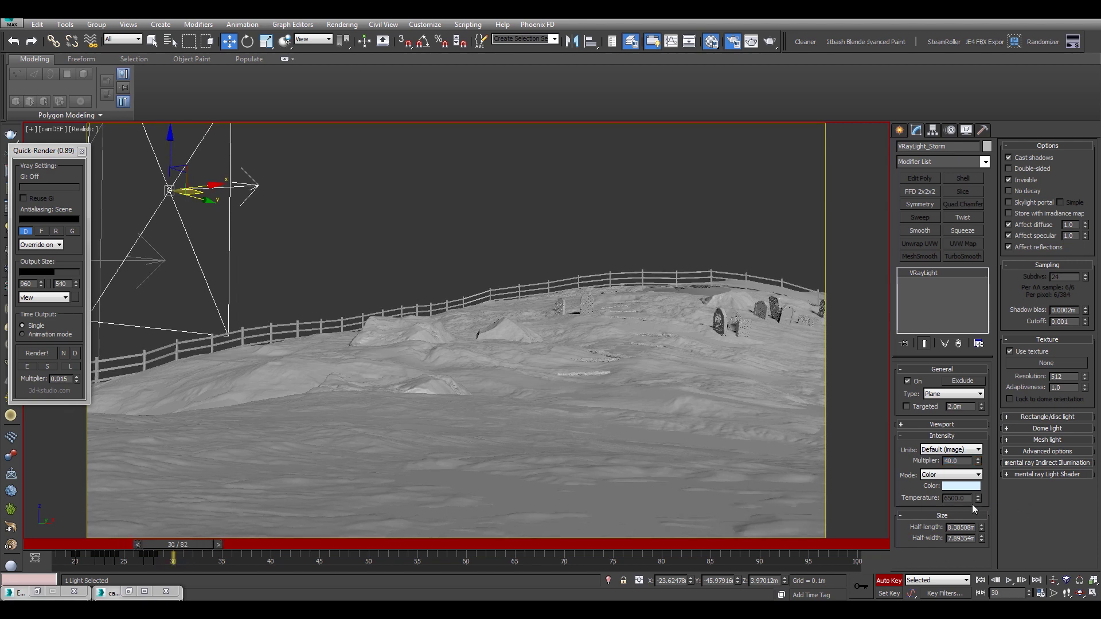
click(887, 580)
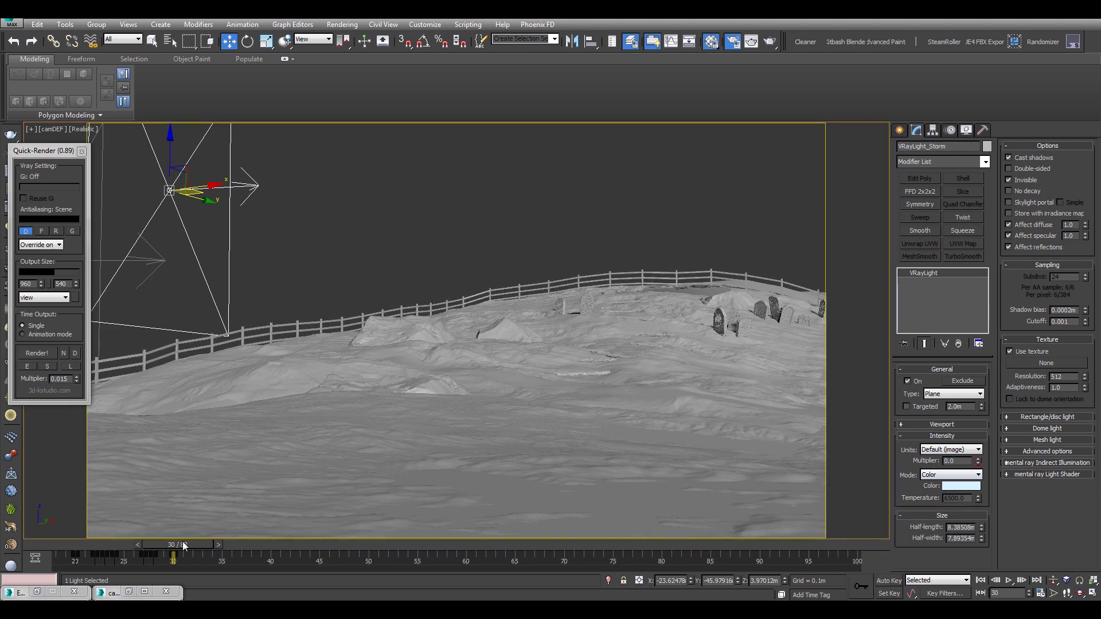
Scrub back to frame 18, then set the render time output to a range ending at frame 30
drag(178, 545, 90, 566)
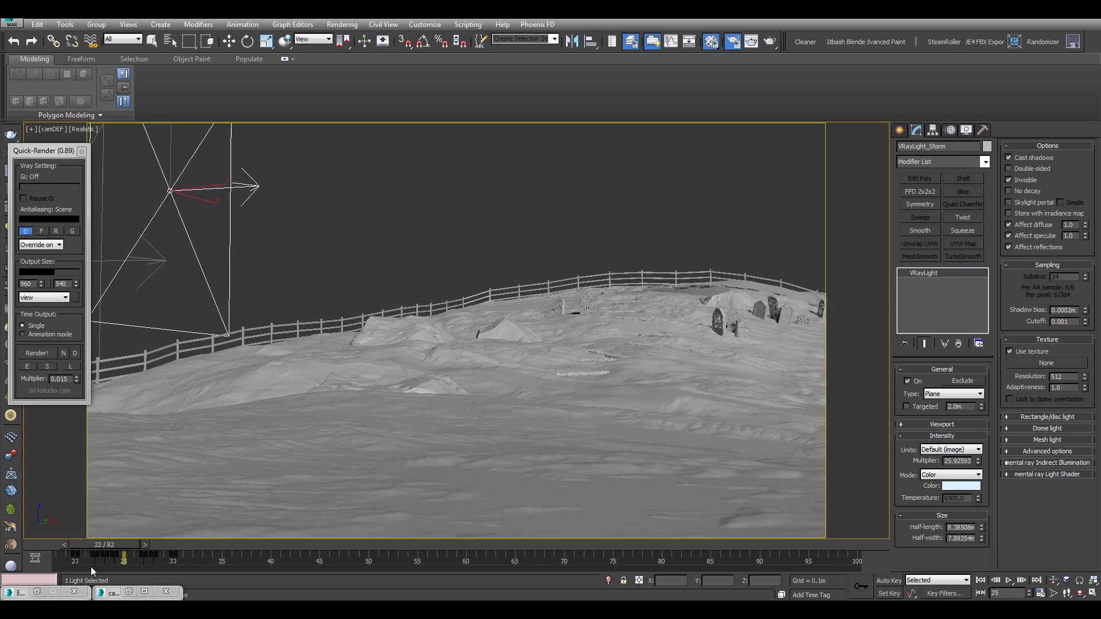
key(w)
key(F10)
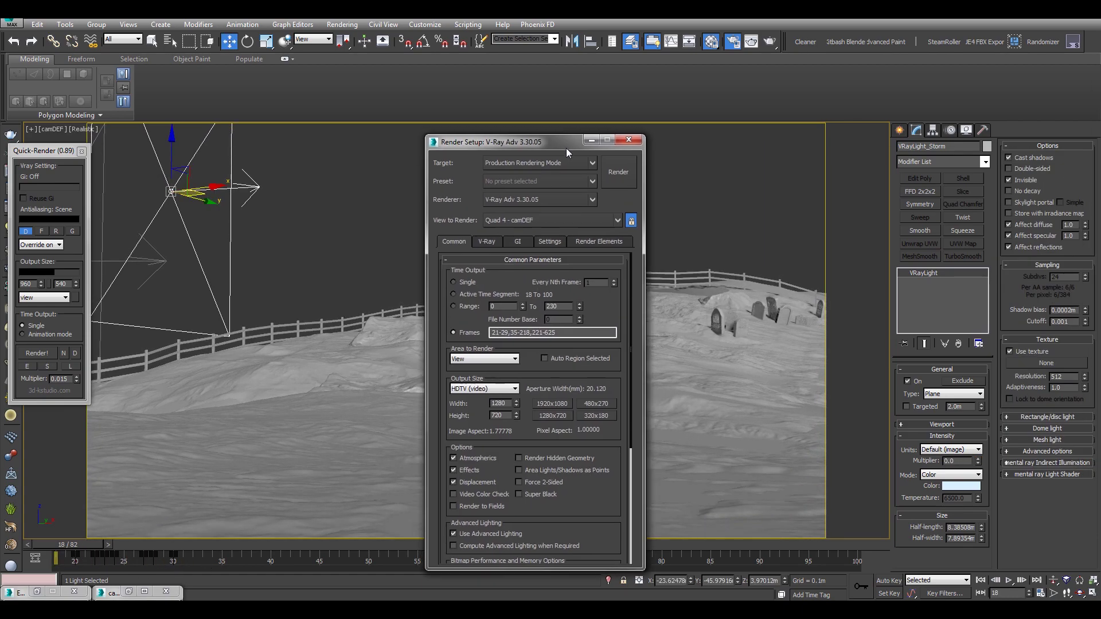
scroll(595, 320, down, 1)
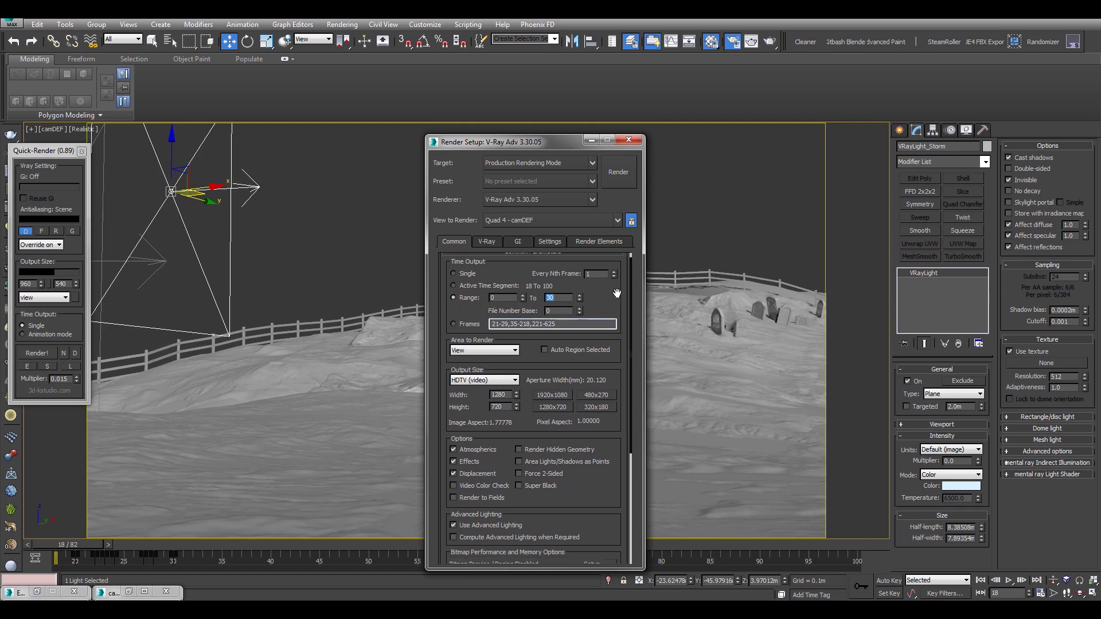
scroll(616, 293, up, 1)
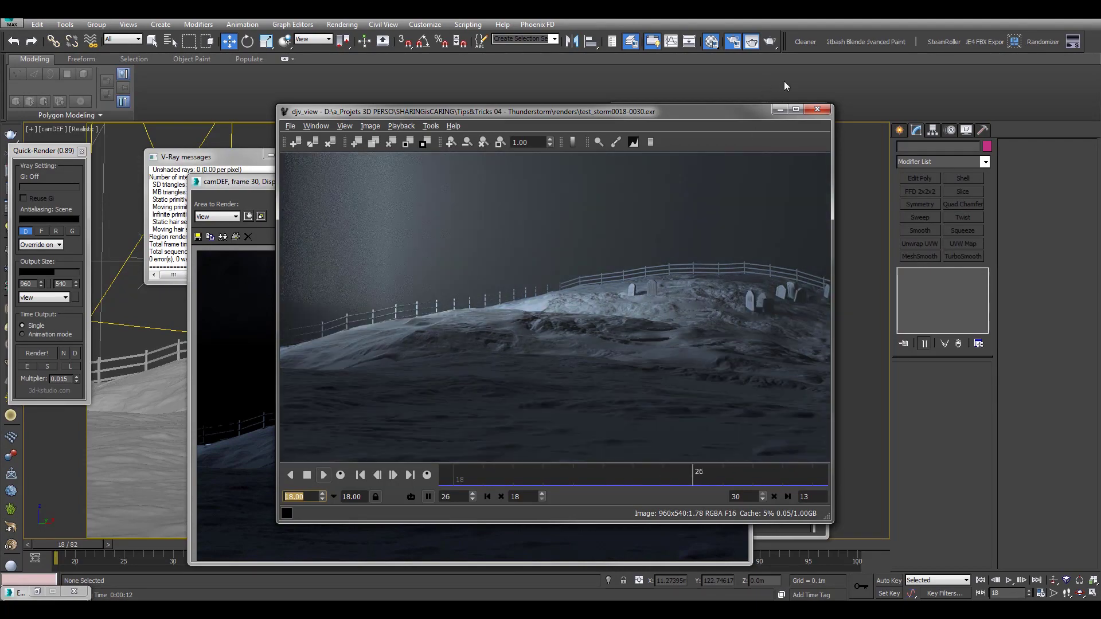
Close the rendered sequence viewer and the V-Ray messages, then select the storm light again
click(817, 109)
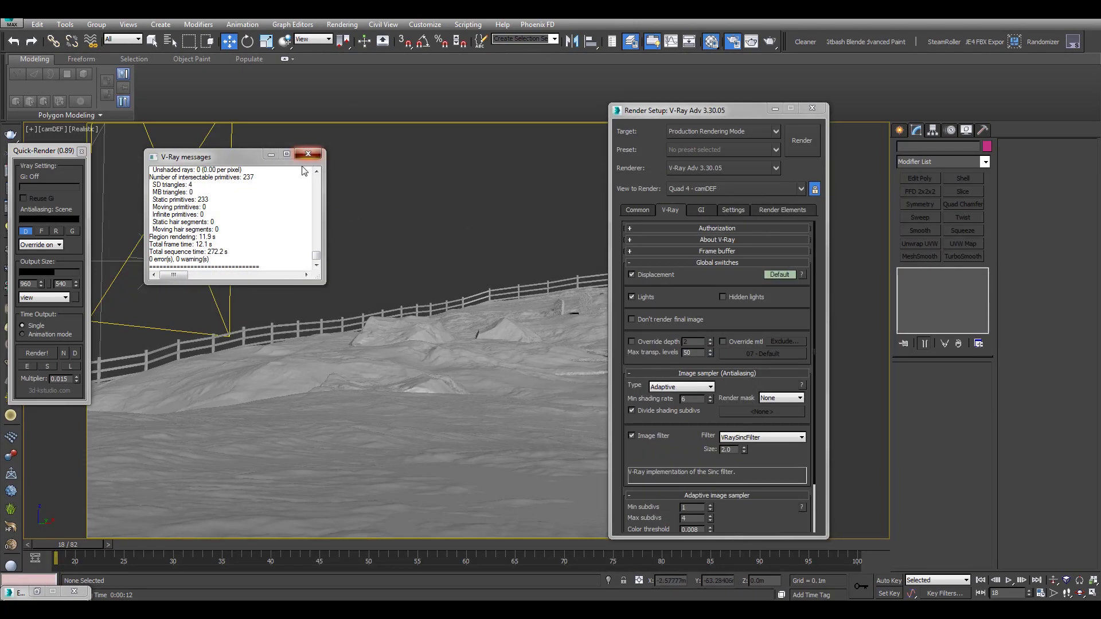
click(307, 154)
click(195, 247)
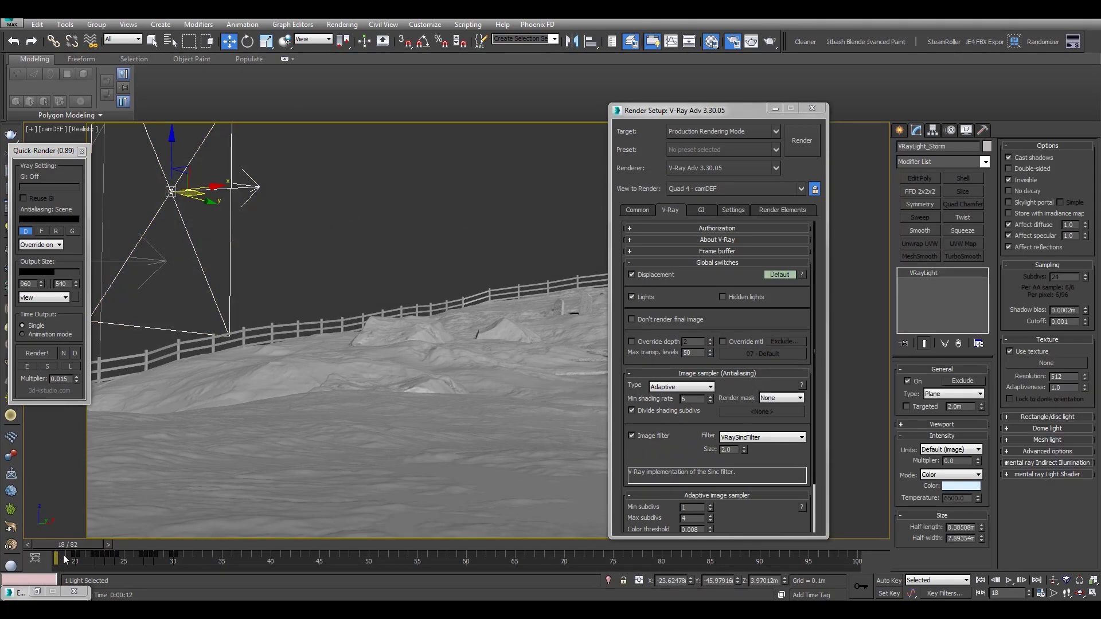
In the Top view, duplicate the storm light to the opposite side of the terrain, beyond the curved fence
key(t)
scroll(252, 458, down, 6)
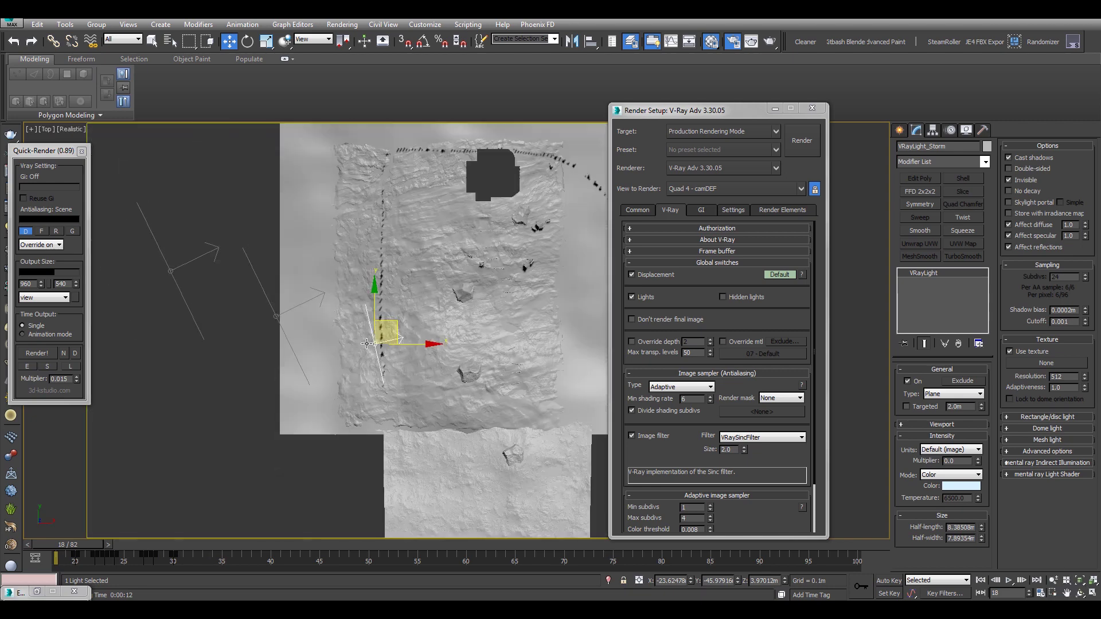
middle_drag(253, 534, 202, 499)
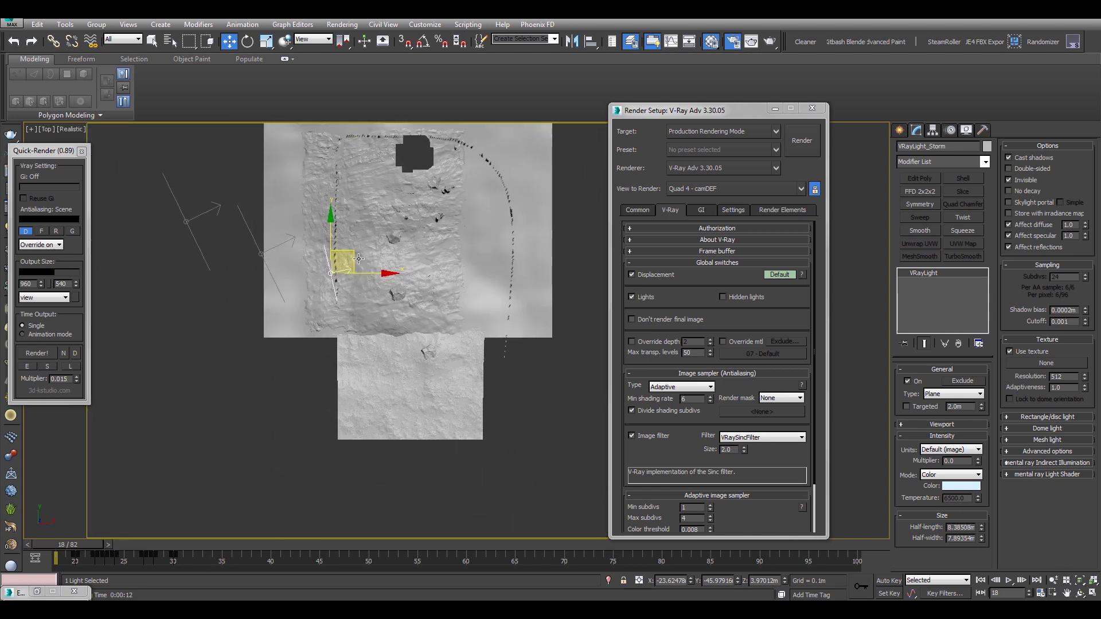
mouse_move(359, 259)
shift+mouse_down()
mouse_move(453, 358)
mouse_move(565, 163)
shift+mouse_up()
key(Return)
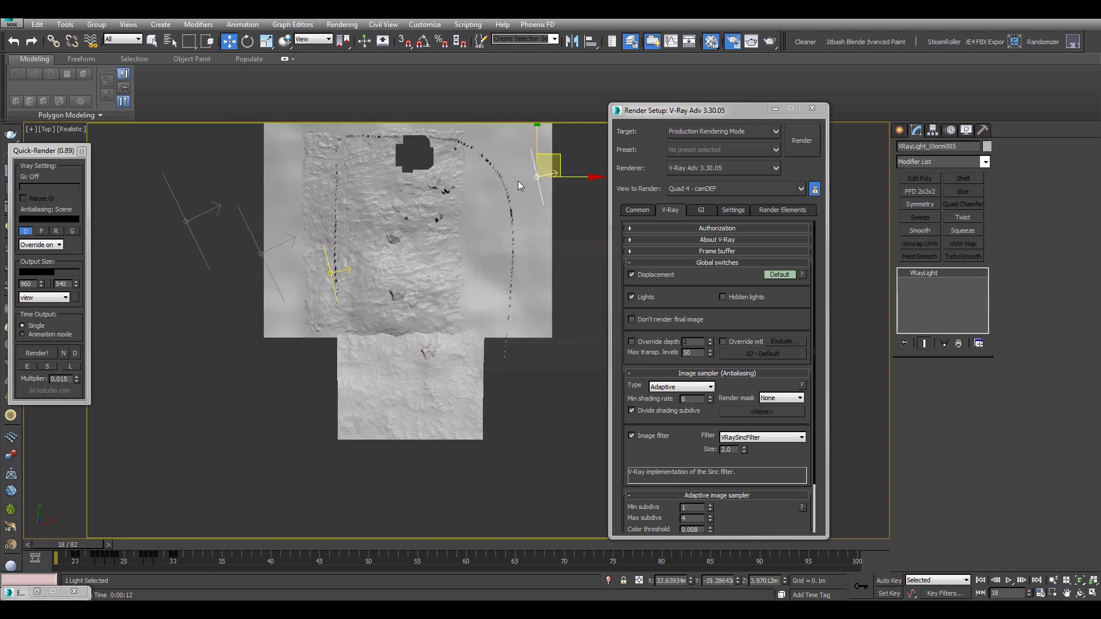
Rotate the duplicated storm light to face back toward the terrain and nudge it further north beside the fence
middle_drag(519, 186, 484, 277)
key(e)
drag(538, 232, 357, 137)
key(w)
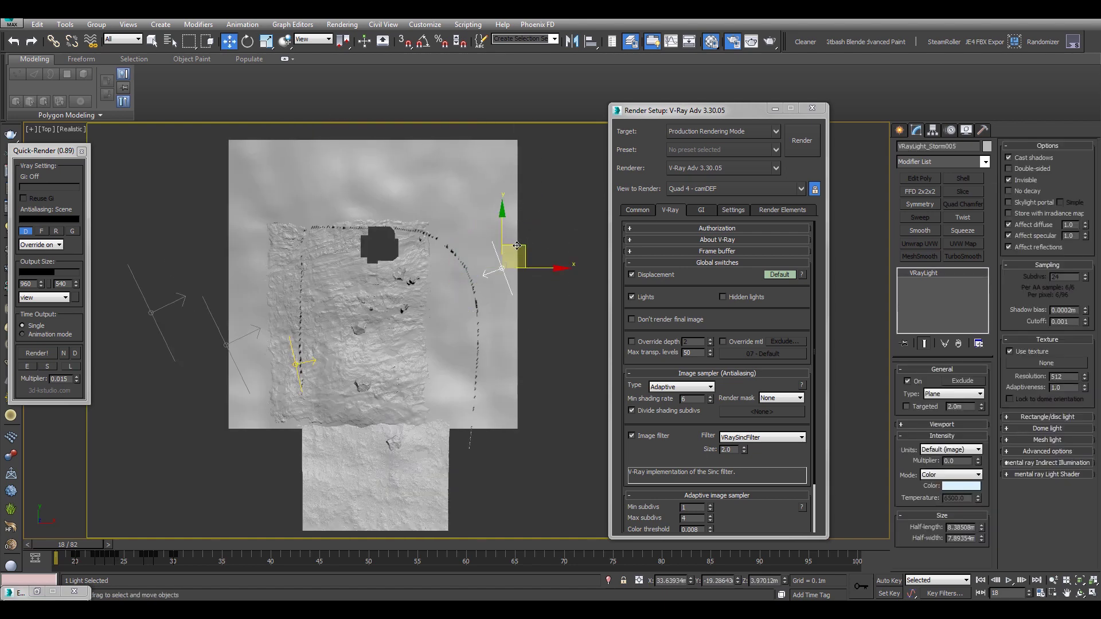
drag(517, 245, 522, 220)
alt+middle_drag(521, 219, 521, 166)
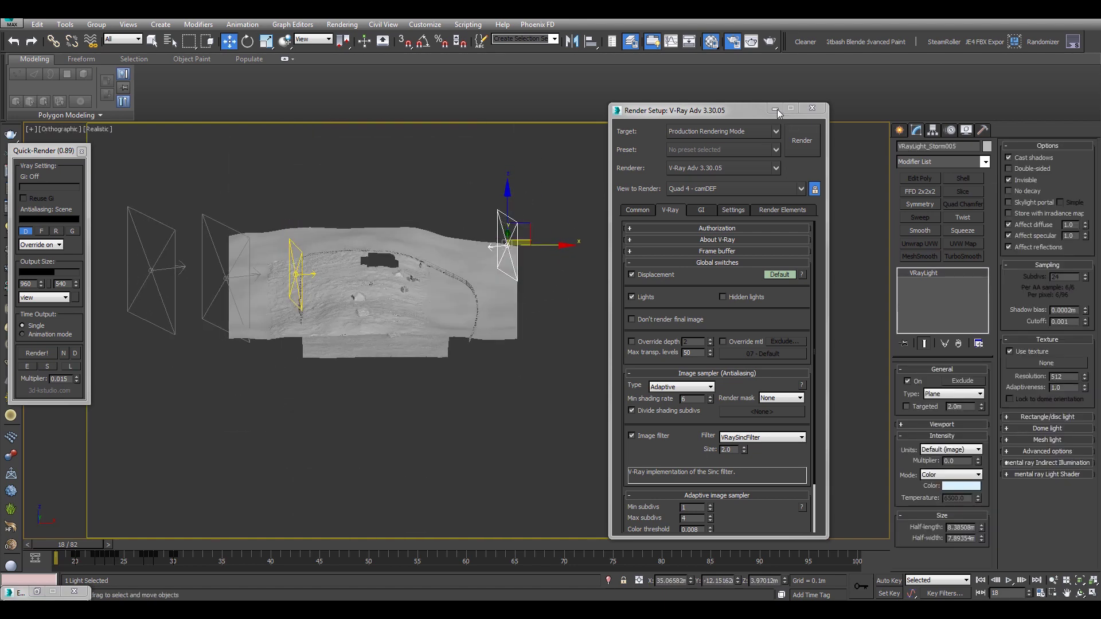
Minimize Render Setup and move the duplicated light closer to the house, to about X 23.28 m, Y -11.59 m, checking the camera view
click(774, 109)
key(c)
double_click(531, 236)
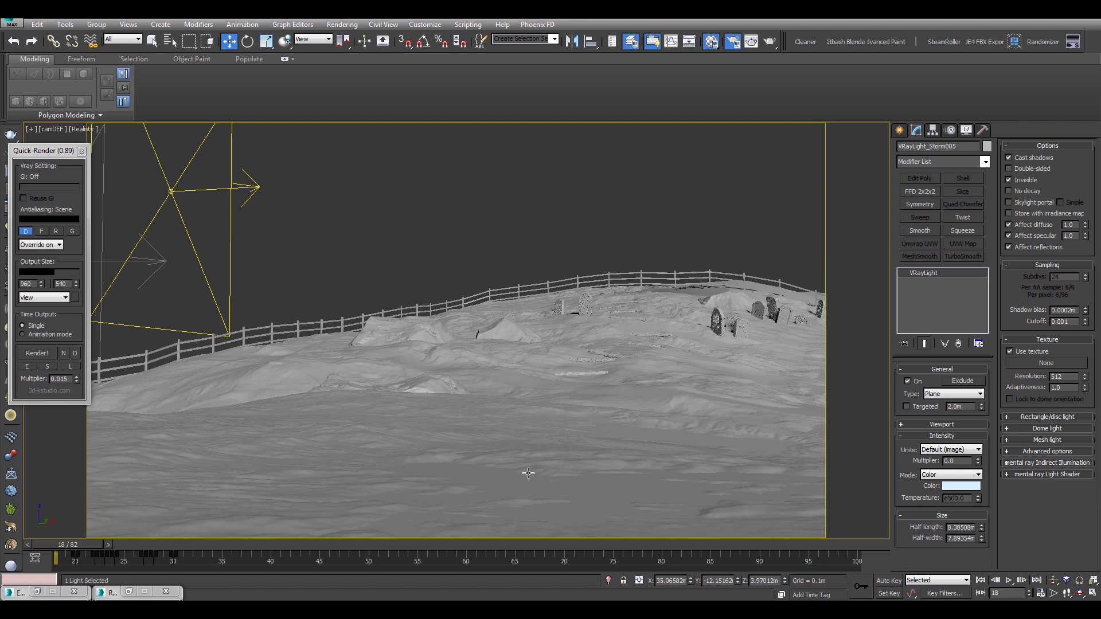
key(t)
scroll(524, 282, down, 3)
drag(523, 283, 420, 267)
key(c)
double_click(525, 229)
Shift the duplicated light's keys to about frames 39 to 49 and copy them with varied spacing to about frames 61 to 71
drag(20, 564, 437, 563)
key(period)
click(562, 559)
drag(594, 560, 420, 562)
drag(438, 563, 477, 565)
drag(644, 560, 556, 560)
drag(556, 560, 539, 560)
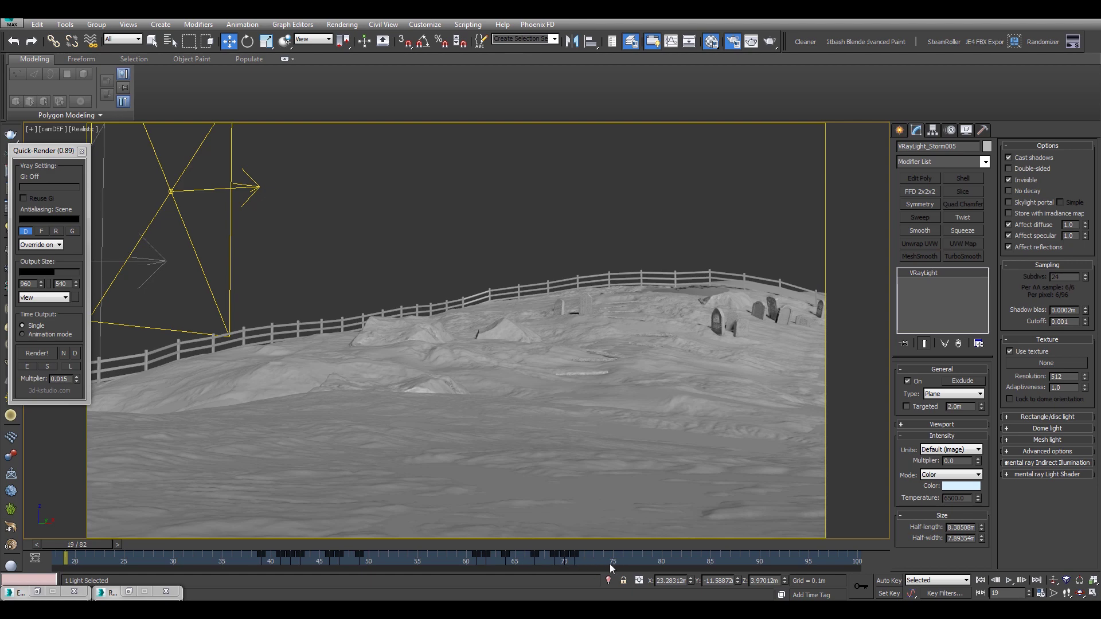
Using Auto Key, set the duplicated light's multiplier to 0 around frame 73 to close its second flash
key(/)
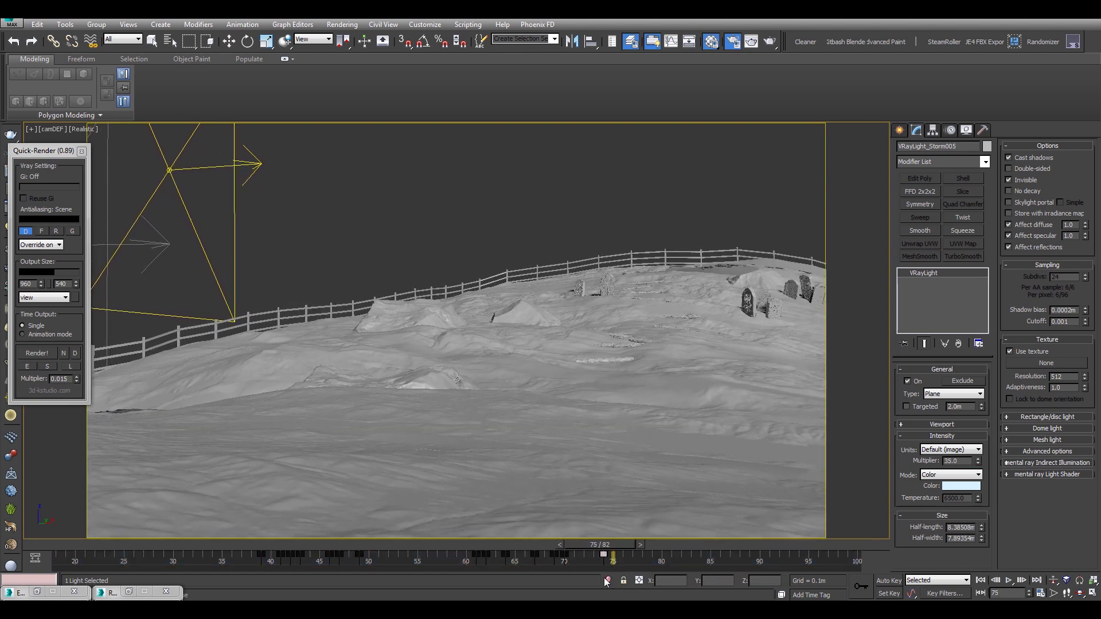
key(/)
click(889, 581)
right_click(978, 461)
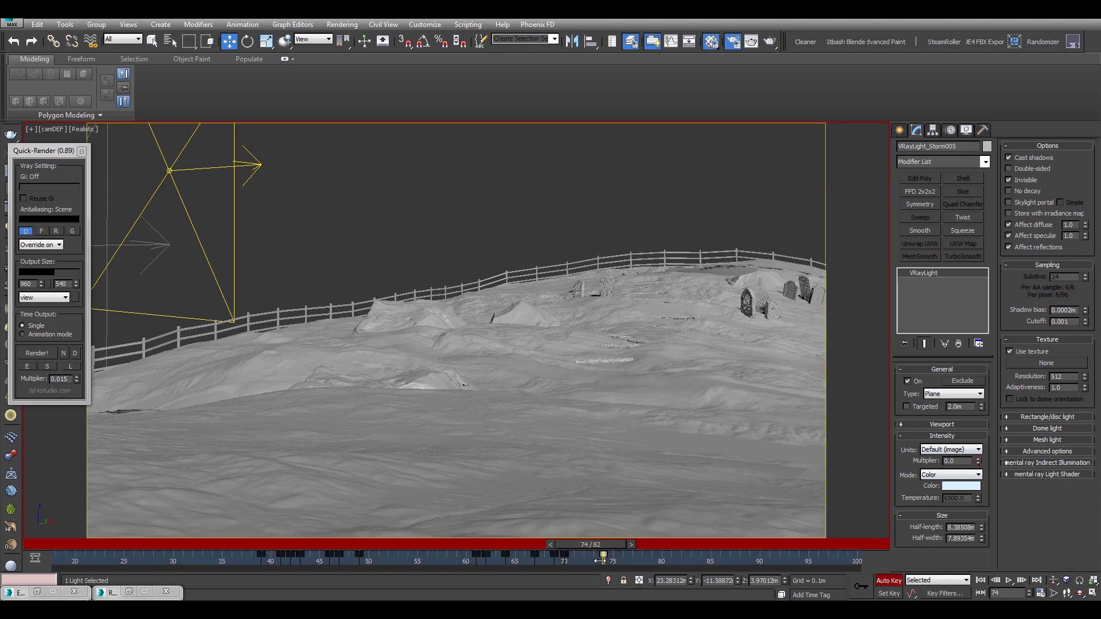
drag(608, 544, 598, 545)
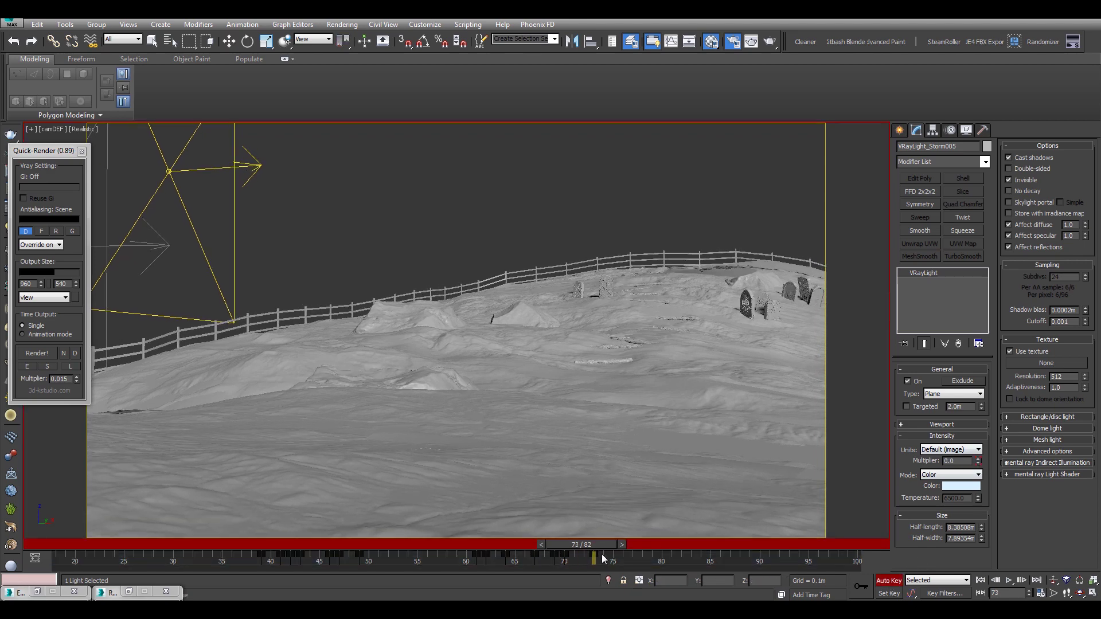
key(n)
Copy a short group of flash keys to about frames 95 to 98, retime the middle keys and play back the animation
drag(482, 564, 809, 559)
key(/)
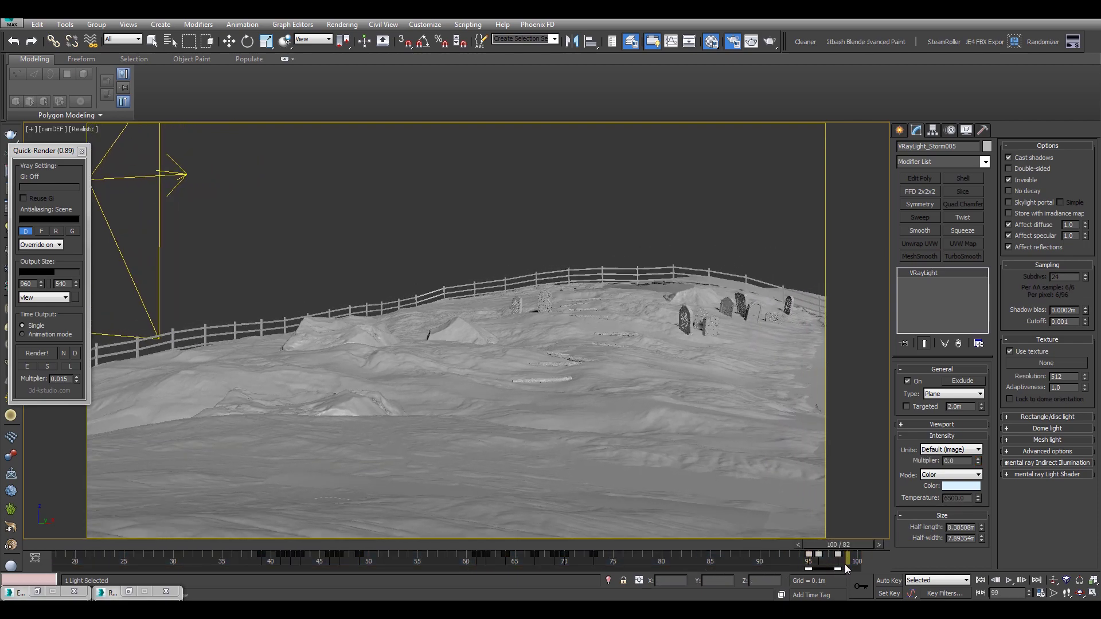
drag(457, 554, 525, 562)
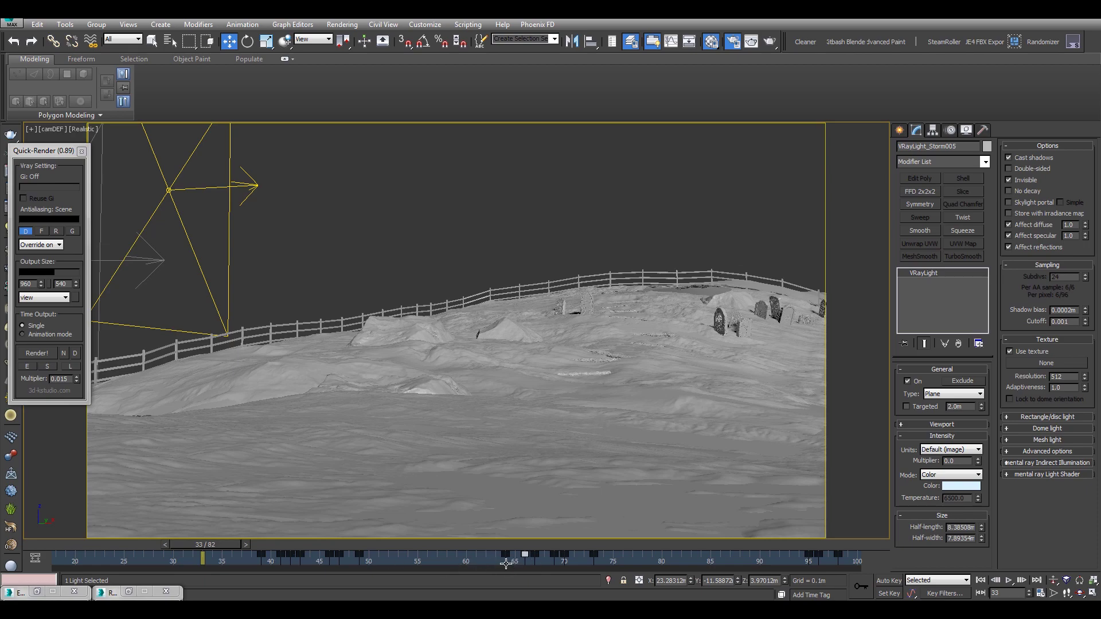
key(/)
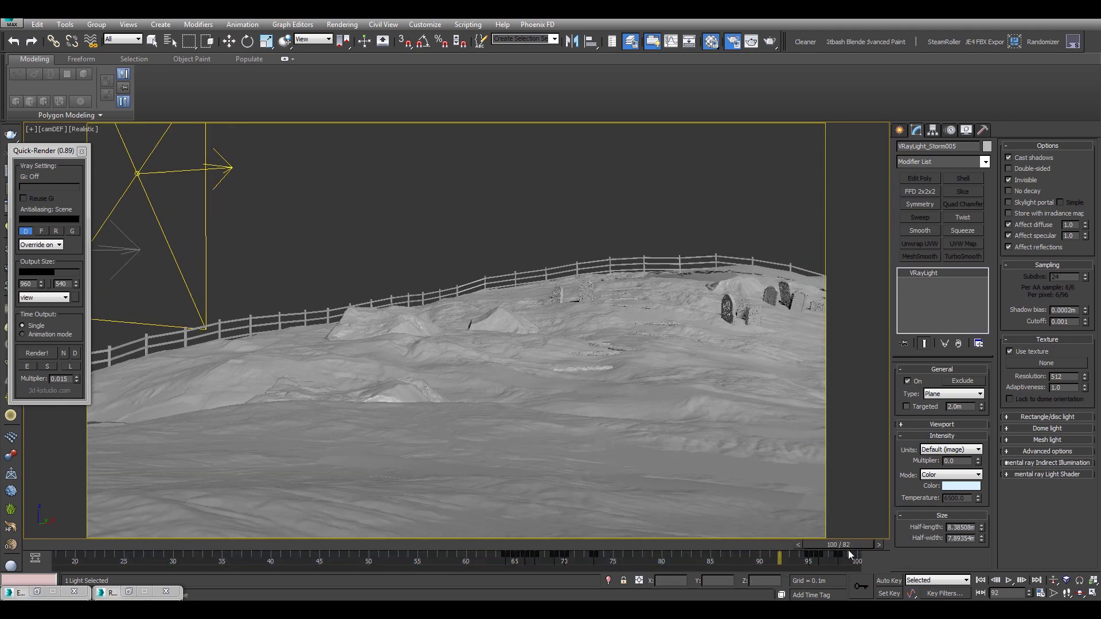
View the whole terrain and its lights from the top and check the animation's time configuration
key(t)
scroll(487, 365, down, 6)
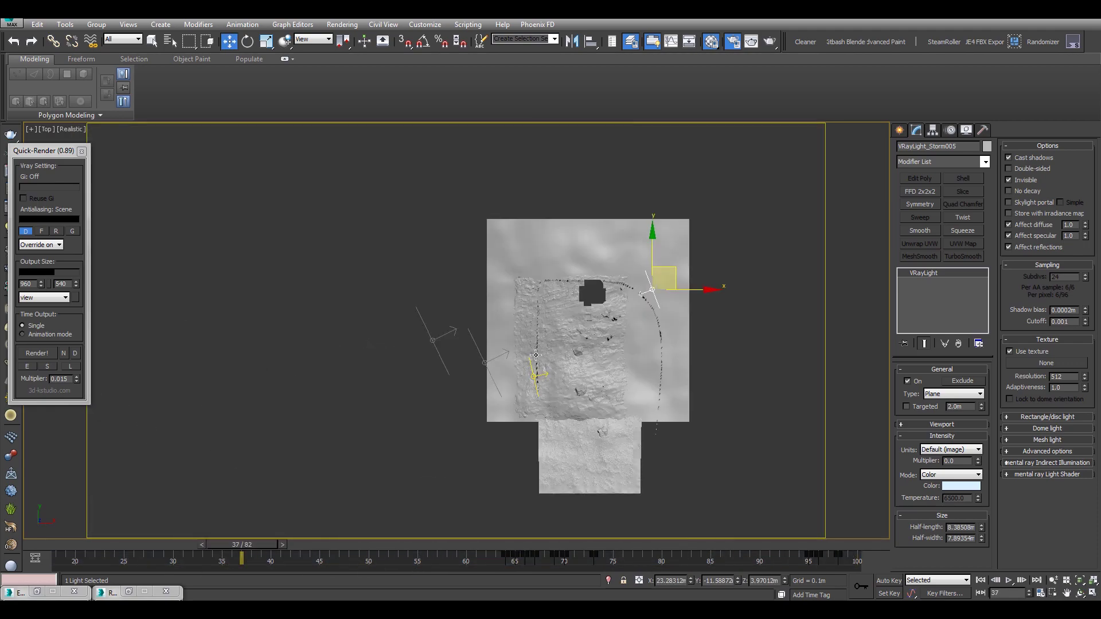
right_click(1009, 581)
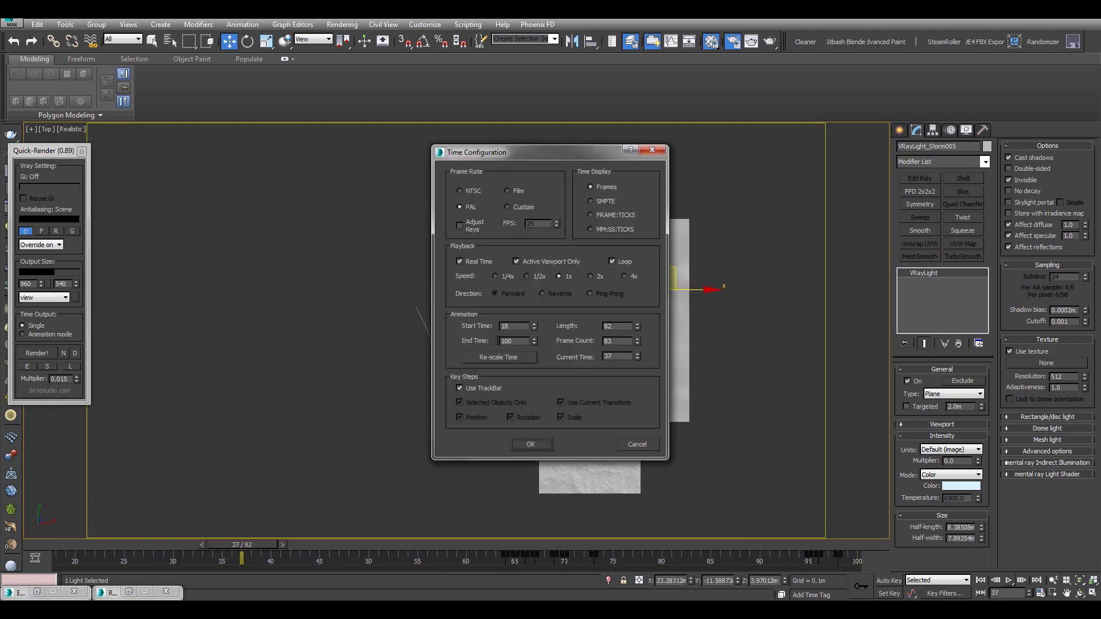
click(529, 444)
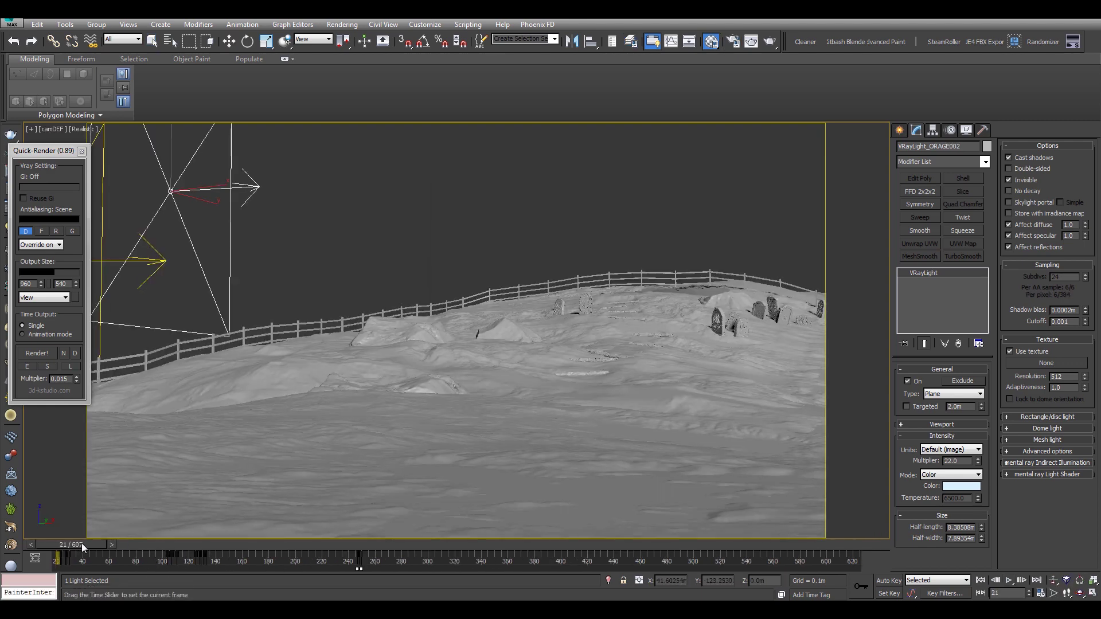
Limit the animation range to frames 100 to 140 and scrub through the selected storm light's flash keys
drag(114, 544, 177, 543)
right_click(975, 463)
click(1041, 594)
drag(512, 326, 466, 331)
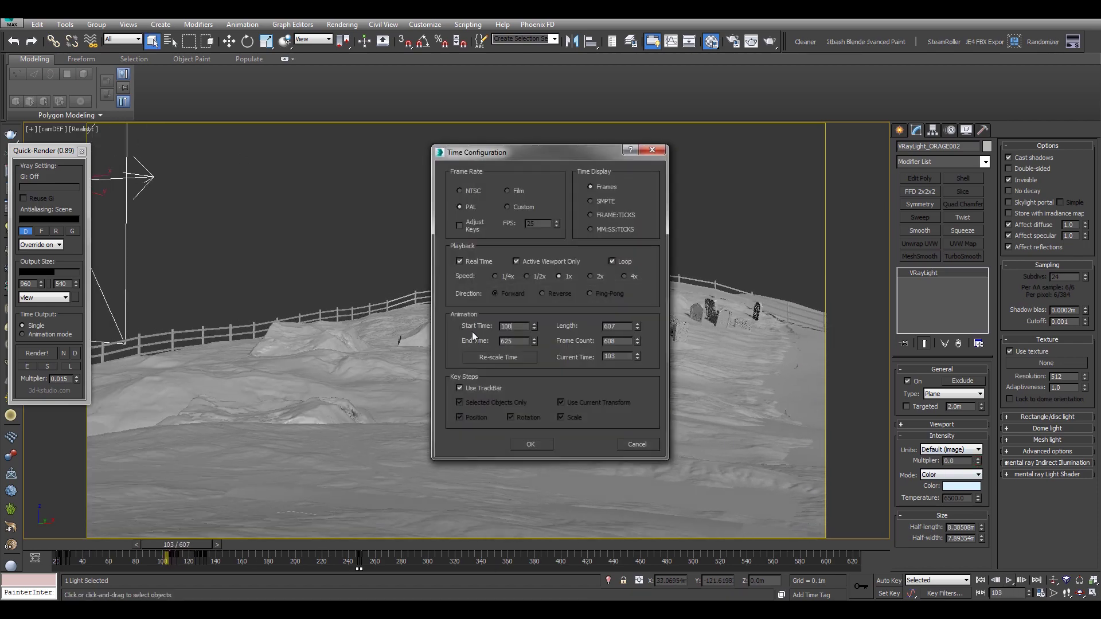
double_click(512, 341)
text(140)
click(530, 444)
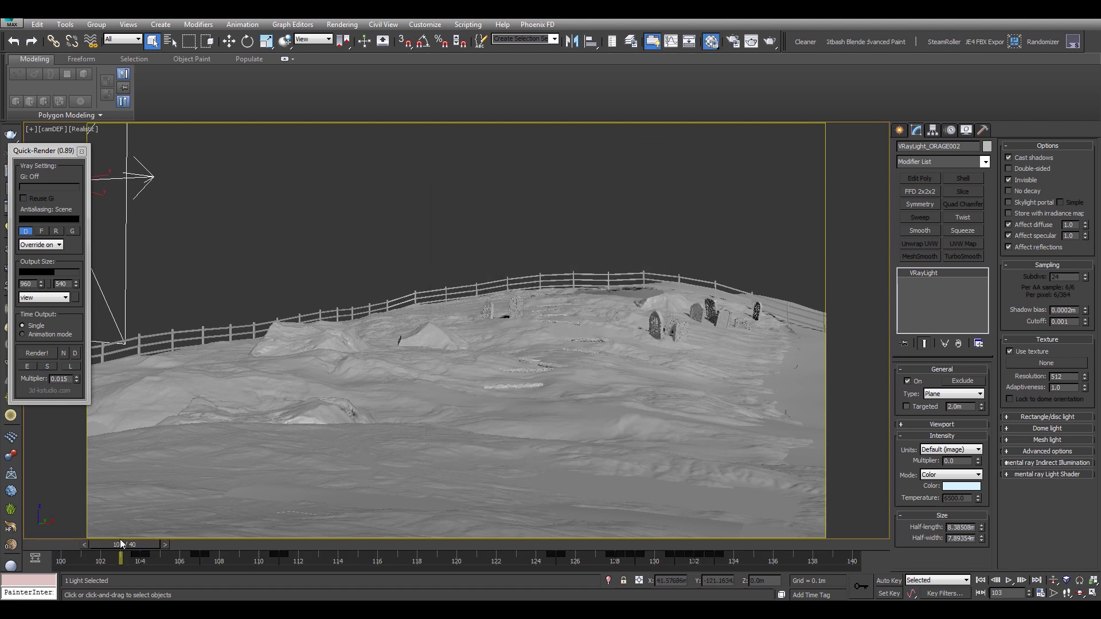
drag(121, 544, 744, 542)
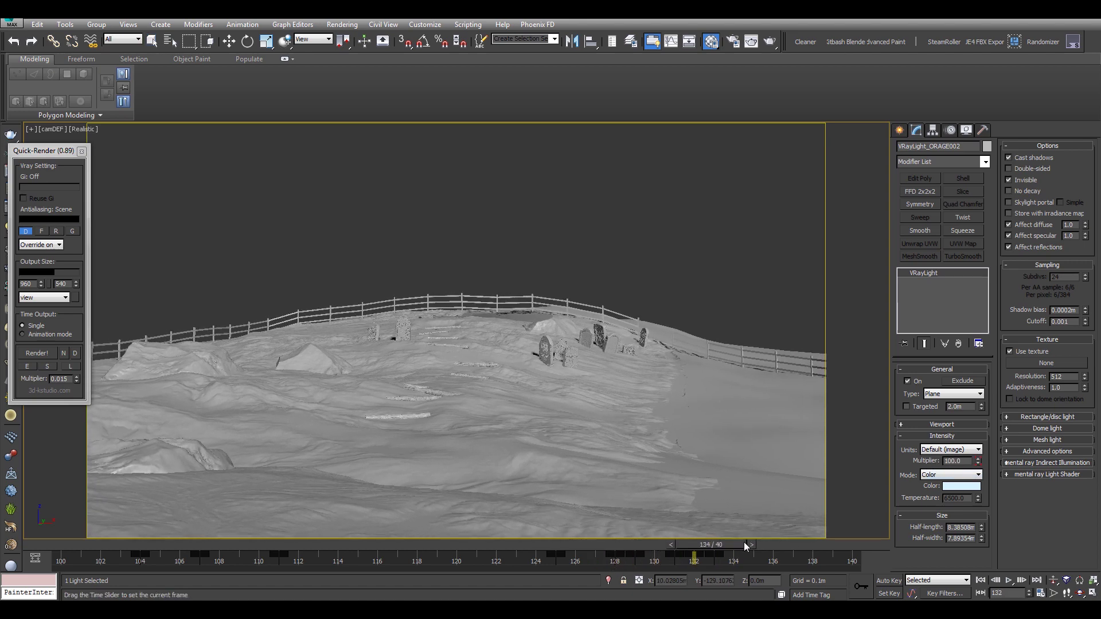
Set the animation range to start at frame 18 and end at frame 600
click(1054, 594)
double_click(515, 325)
text(18)
key(Return)
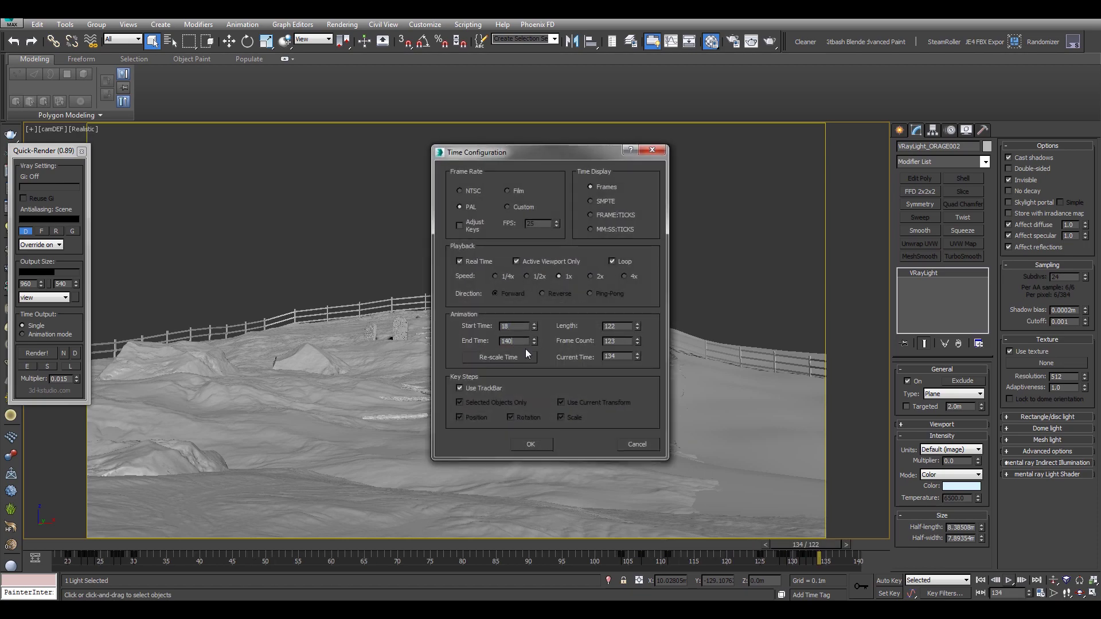
click(531, 442)
right_click(1015, 587)
click(531, 445)
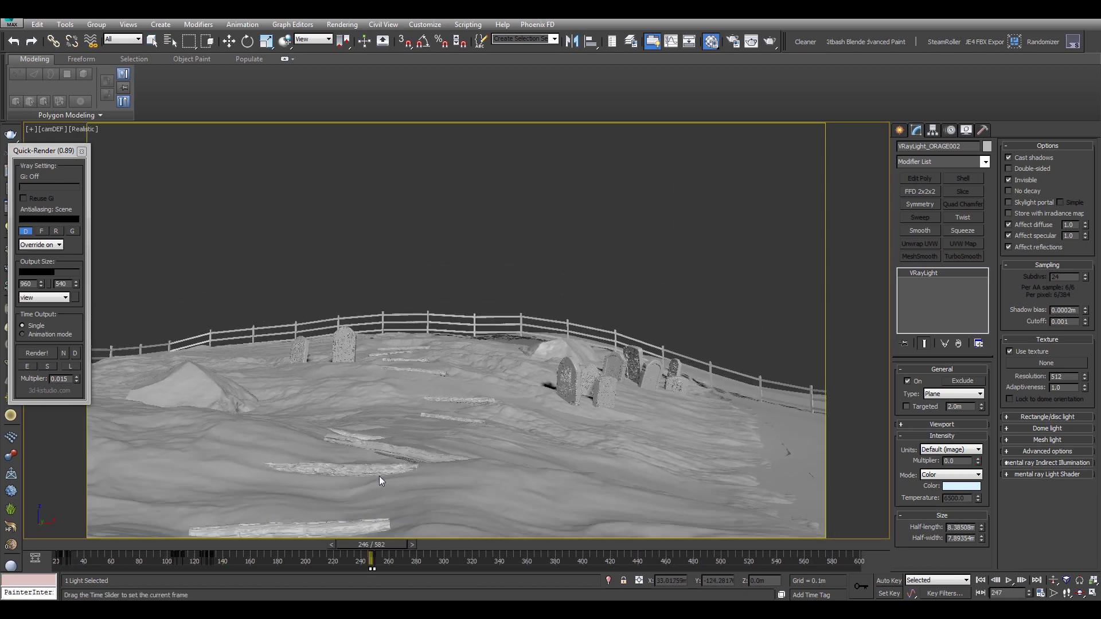
Examine the individual storm lights around the terrain in an orthographic view and scrub through their keyed flashes
key(u)
click(711, 333)
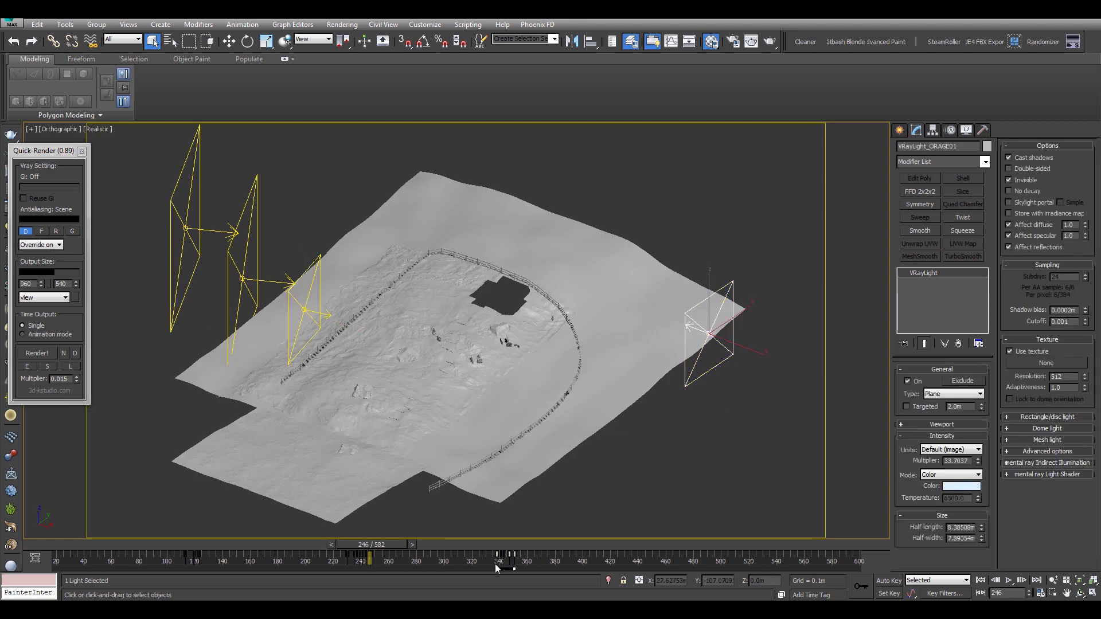
ctrl+click(310, 310)
click(711, 333)
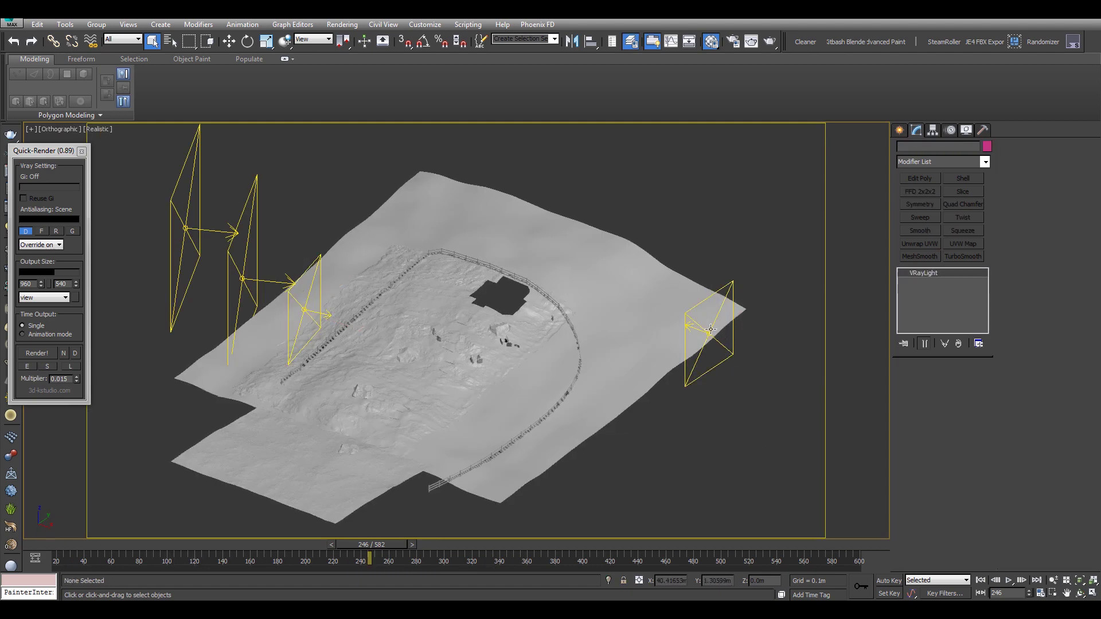
mouse_move(365, 545)
mouse_down()
mouse_move(183, 550)
mouse_move(357, 550)
mouse_up()
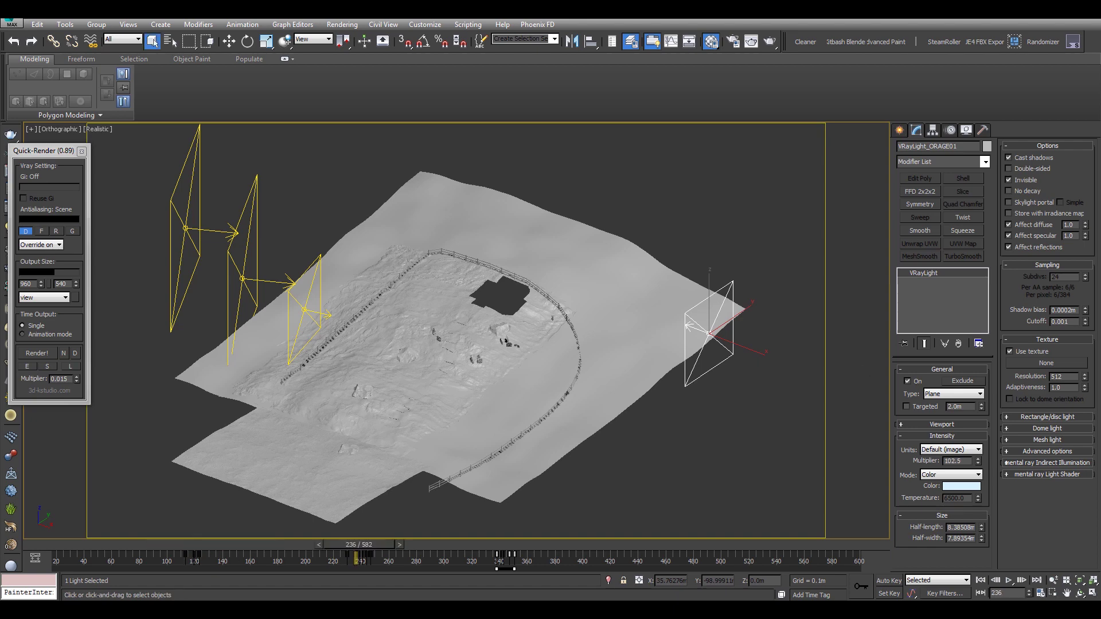
key(ctrl+z)
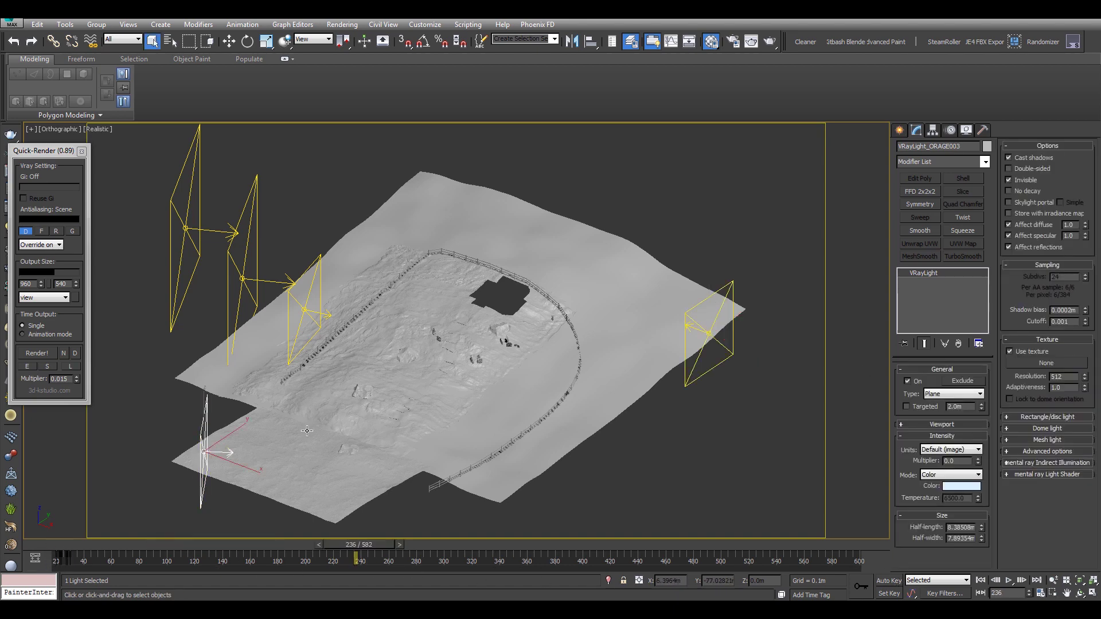
alt+middle_drag(307, 430, 314, 533)
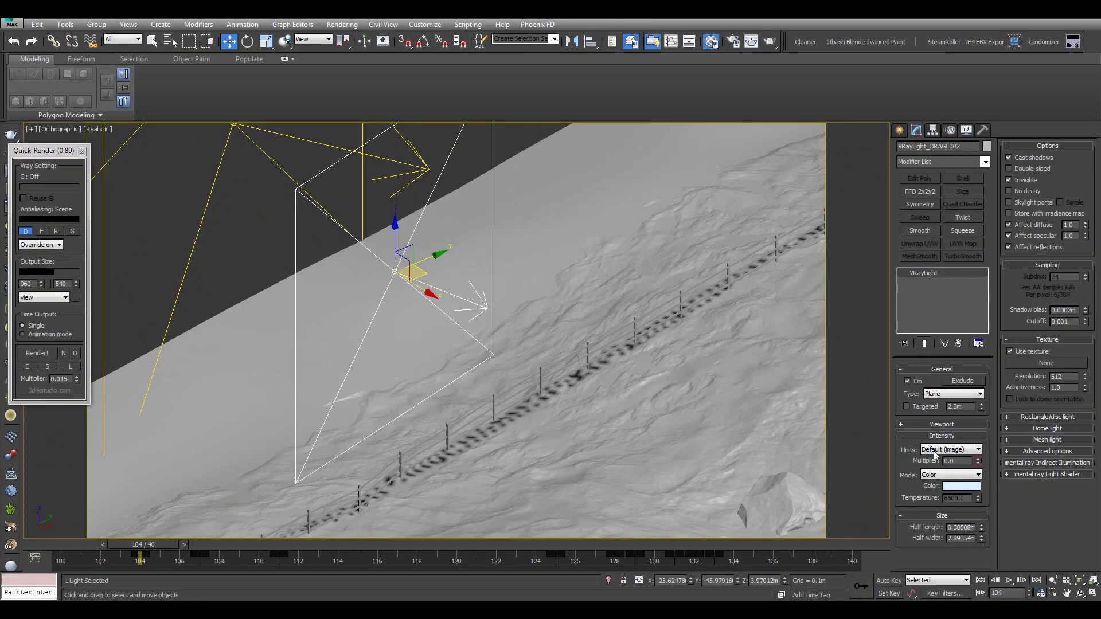
drag(168, 544, 659, 545)
key(w)
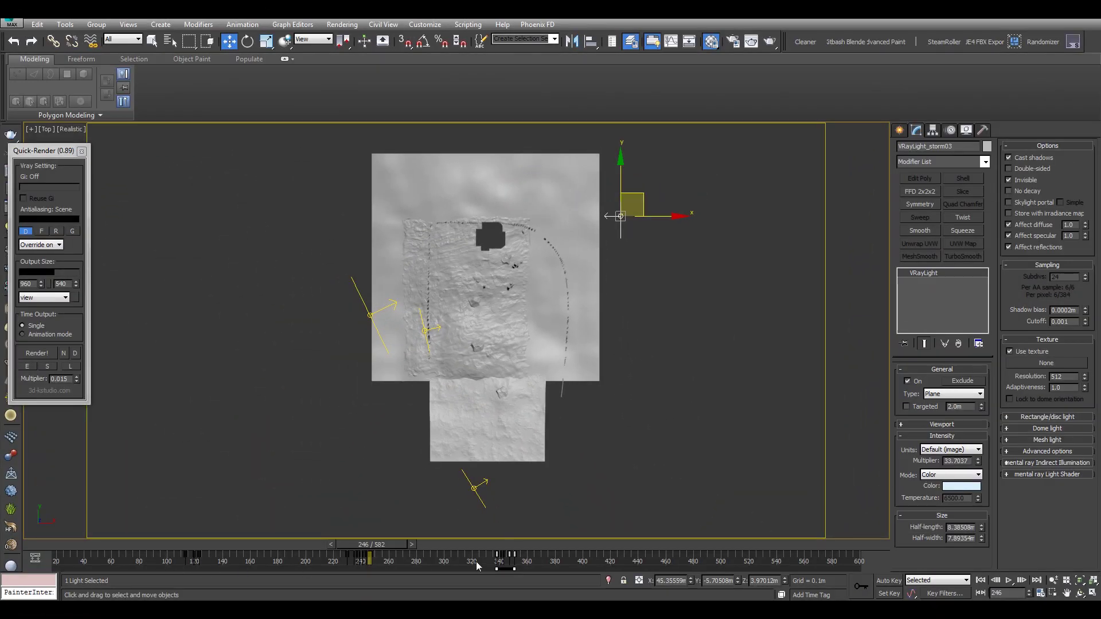
Go to frame 112 and show the multiplier curve of VRayLight_storm03 in the Curve Editor
drag(476, 566, 184, 561)
key(w)
click(425, 25)
click(424, 25)
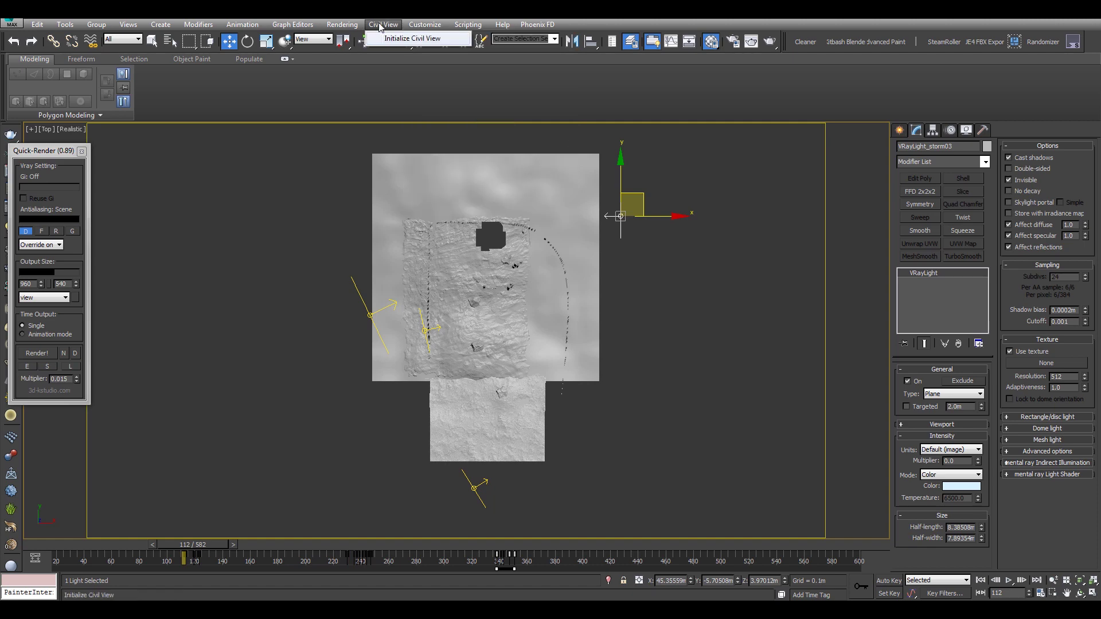
click(342, 25)
click(301, 40)
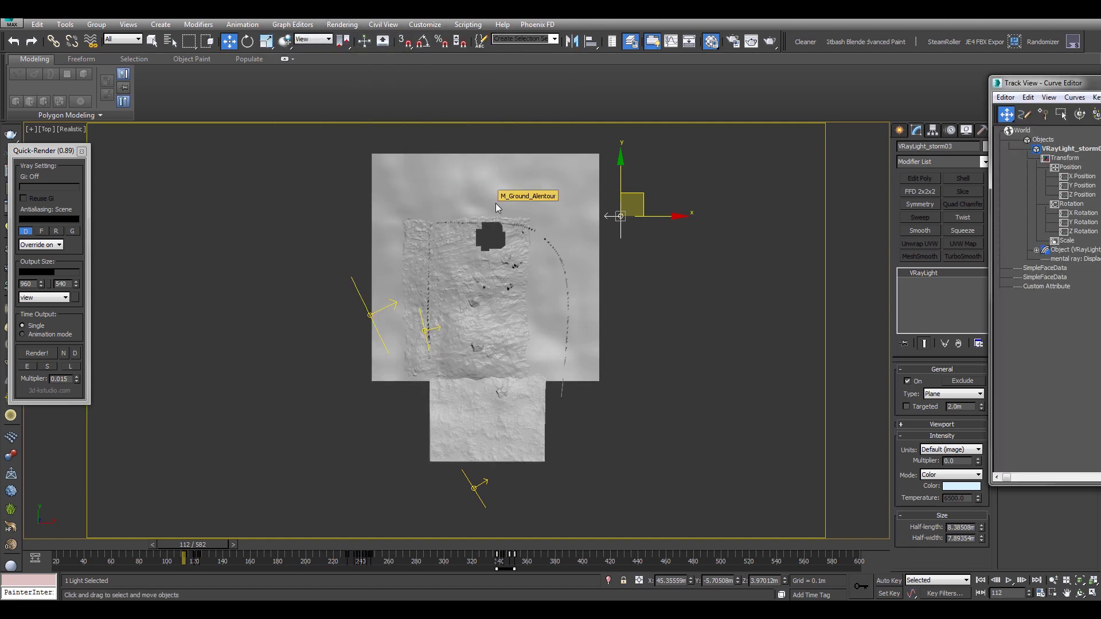
drag(1032, 83, 245, 105)
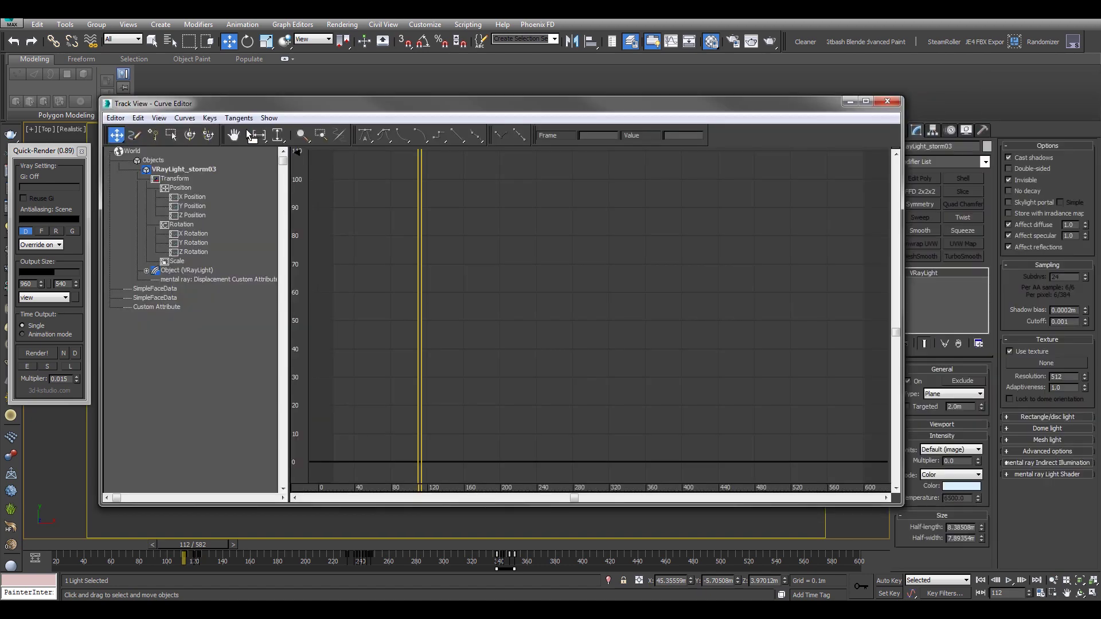
click(148, 271)
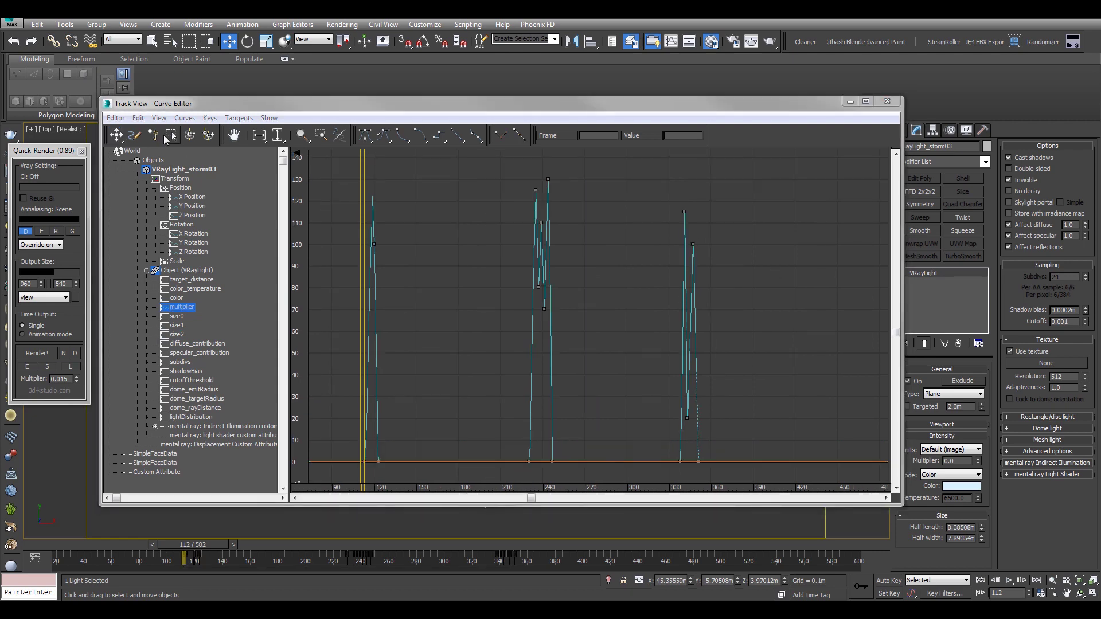
Select all keys on the storm light's multiplier curve and scale their values down with Scale Values
click(138, 118)
mouse_move(111, 158)
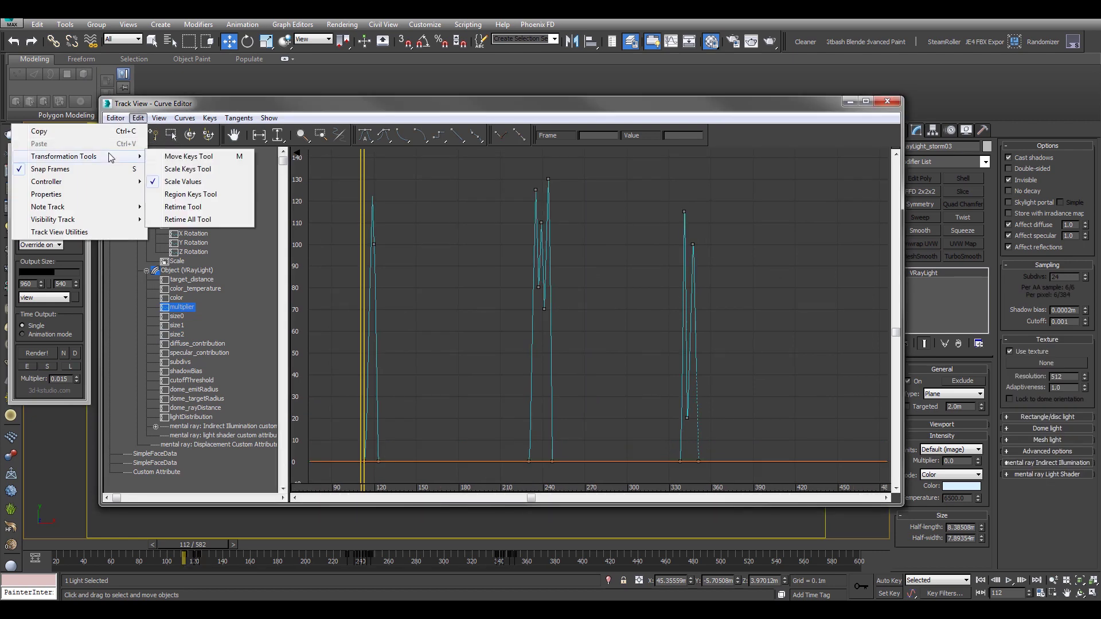
click(167, 182)
key(ctrl+a)
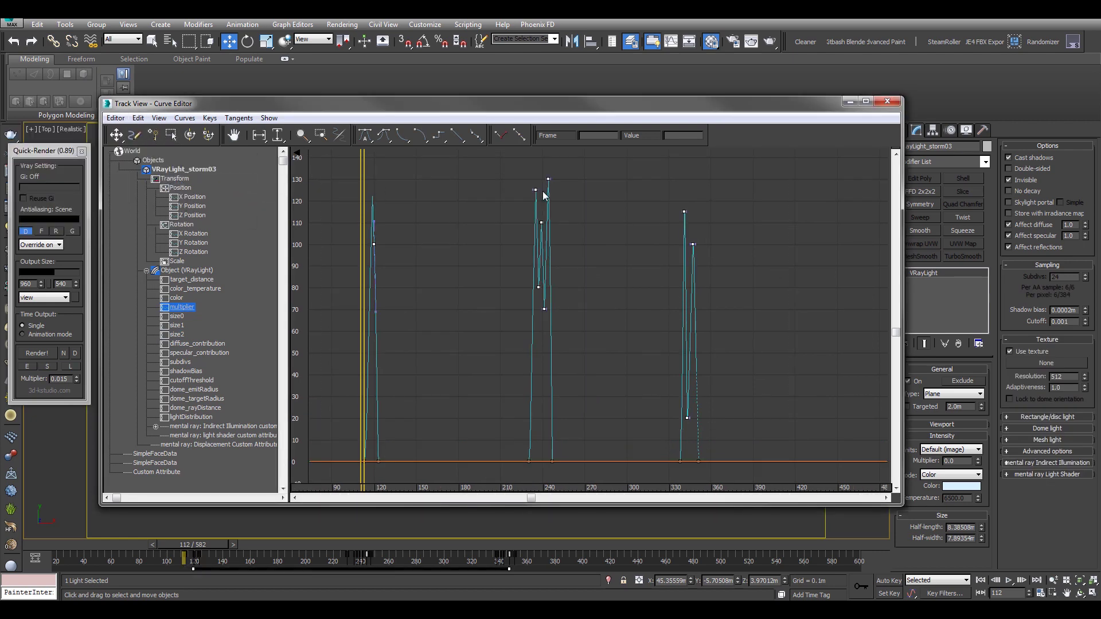
drag(541, 192, 515, 344)
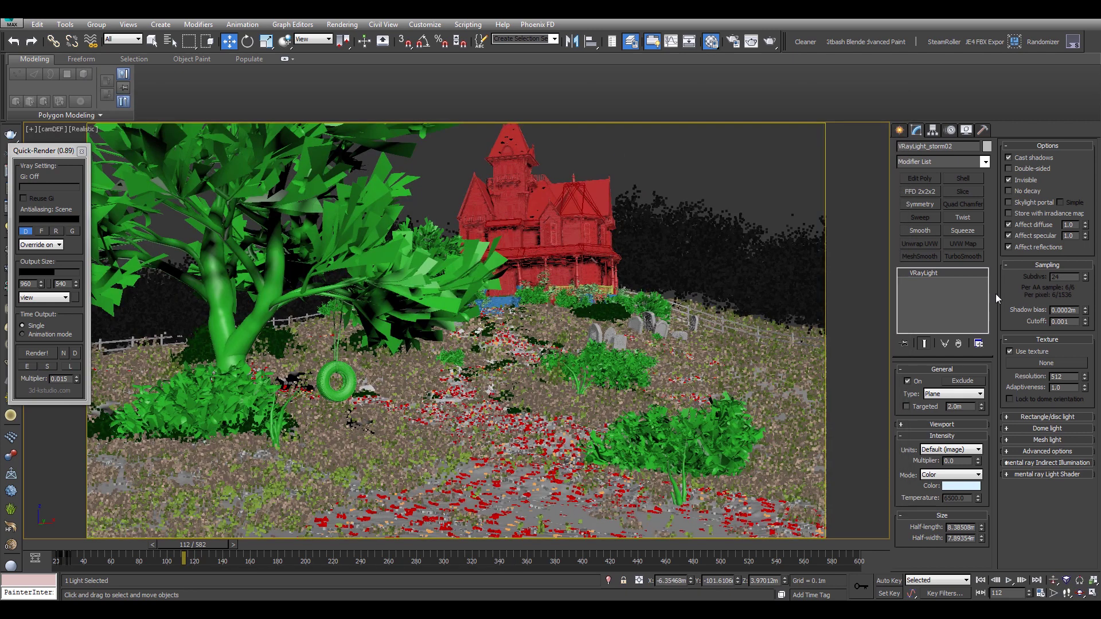
Review the irradiance map settings, its animation modes and the adaptive image sampler settings in Render Setup
key(F10)
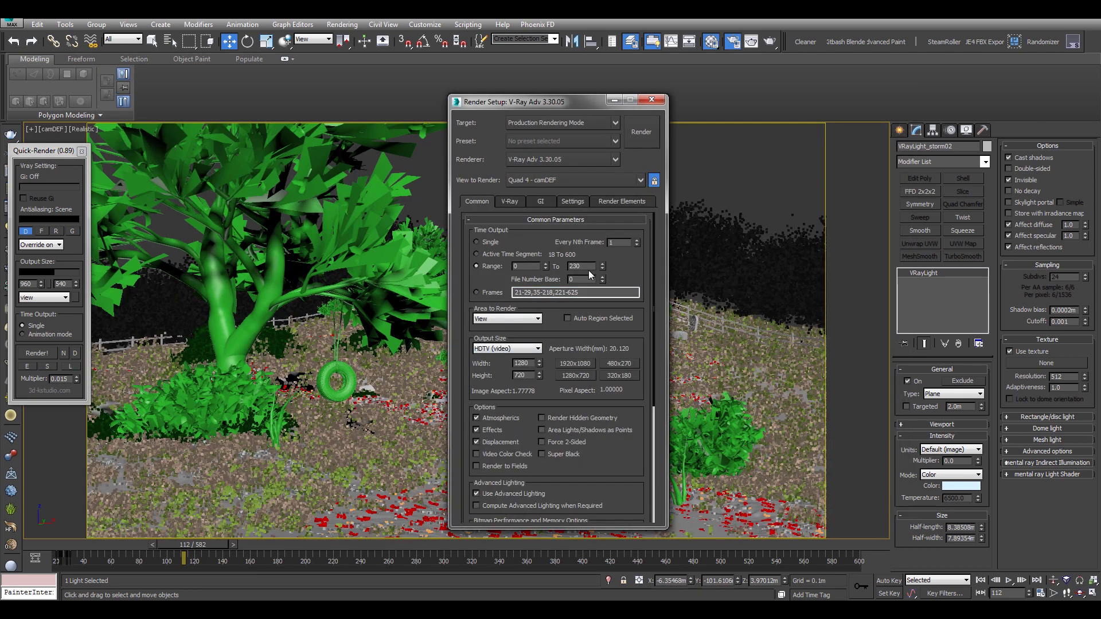
click(541, 202)
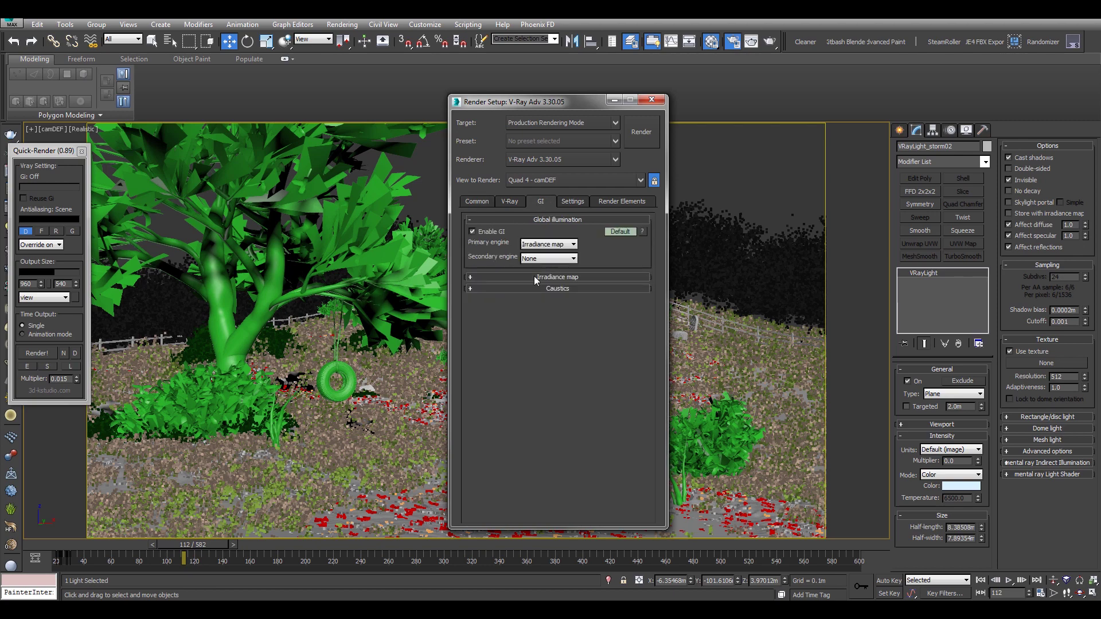
click(534, 277)
click(472, 231)
click(522, 360)
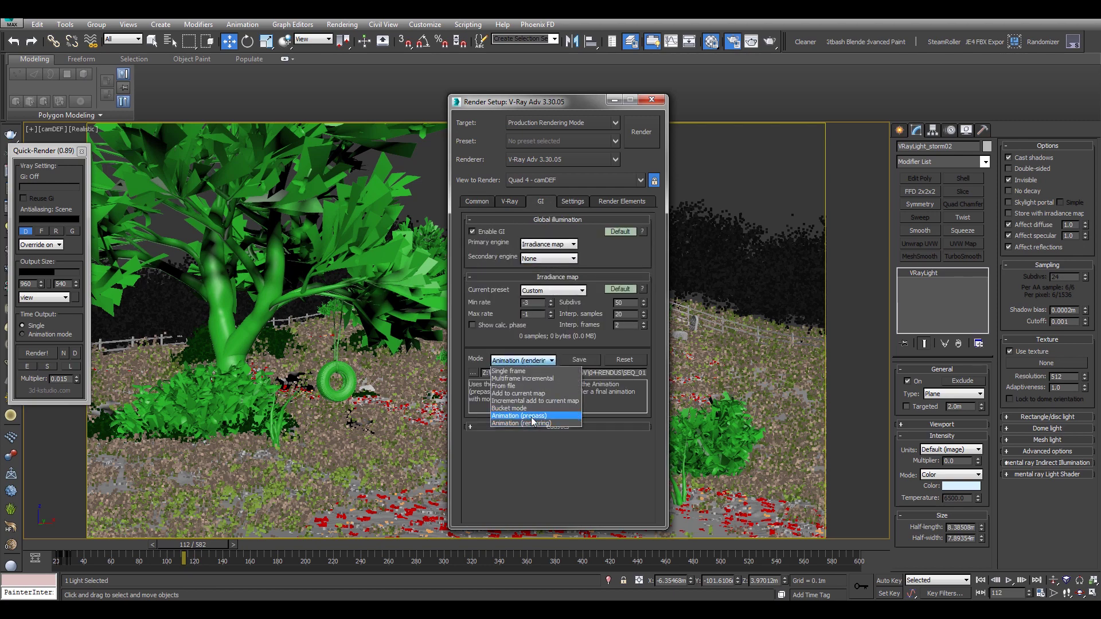
click(594, 248)
click(509, 201)
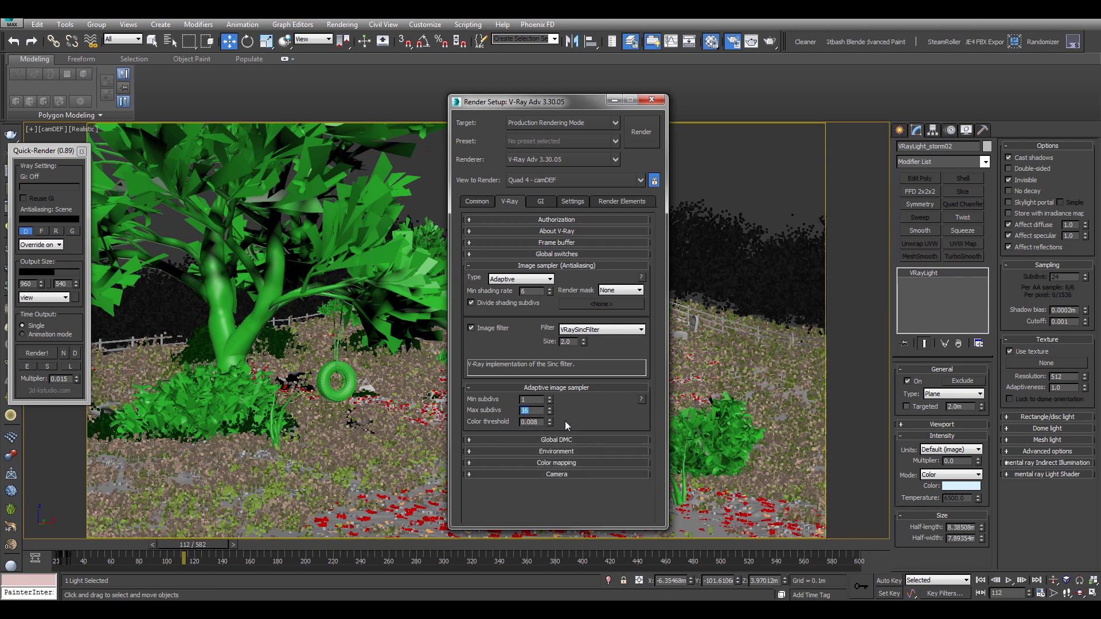
Add a VRayLightSelect render element, include VRayLight_storm02 in it and close Render Setup
click(606, 203)
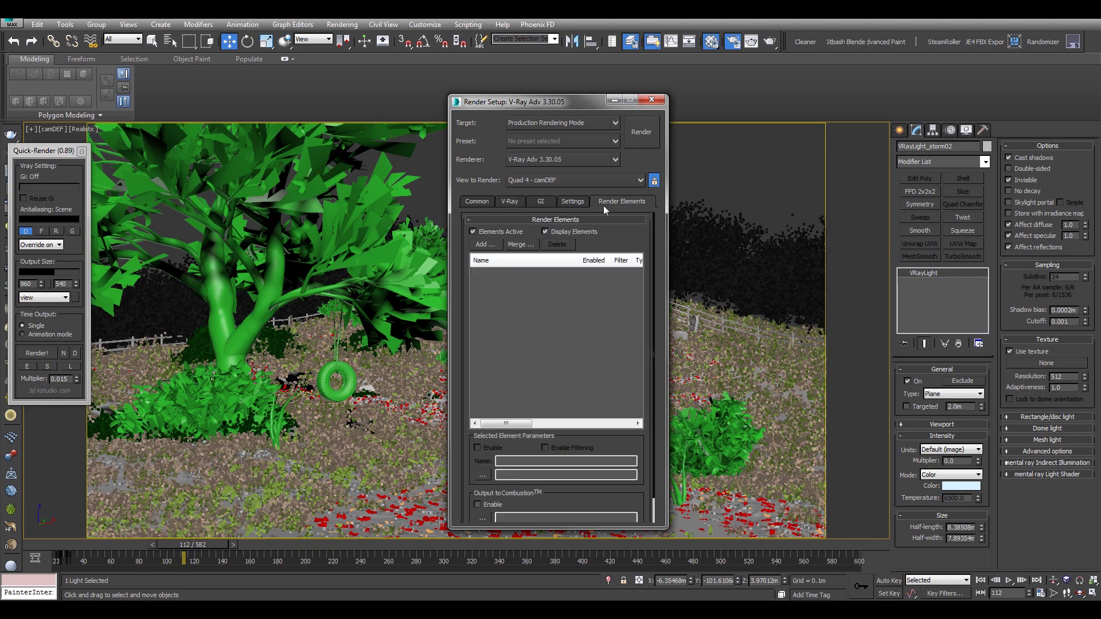
click(485, 244)
scroll(554, 258, down, 4)
click(554, 222)
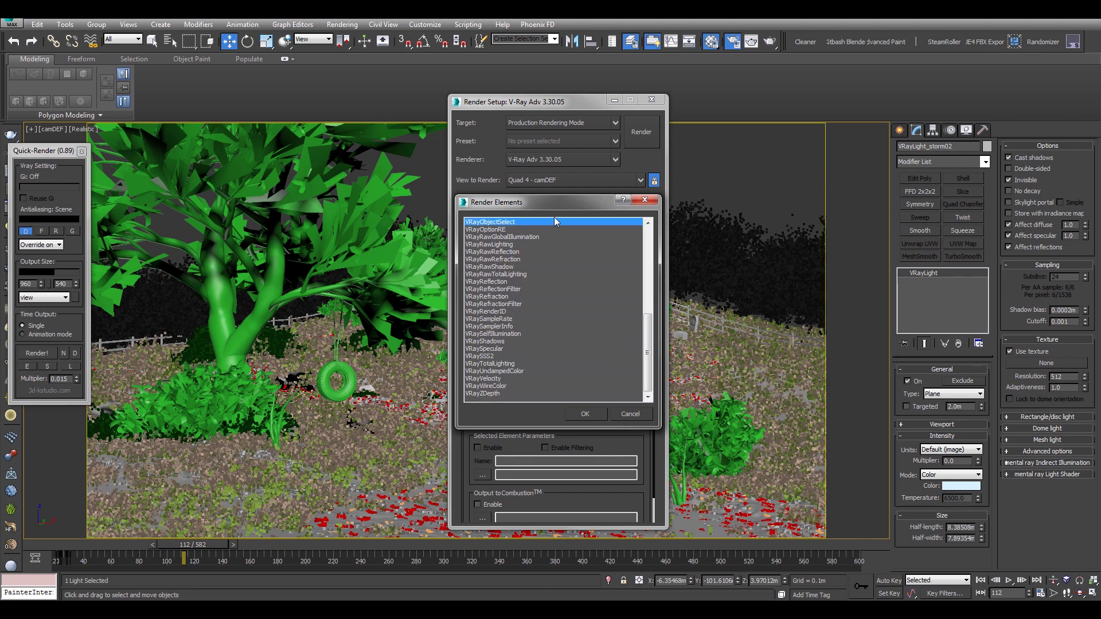
scroll(533, 362, up, 1)
click(567, 349)
click(576, 414)
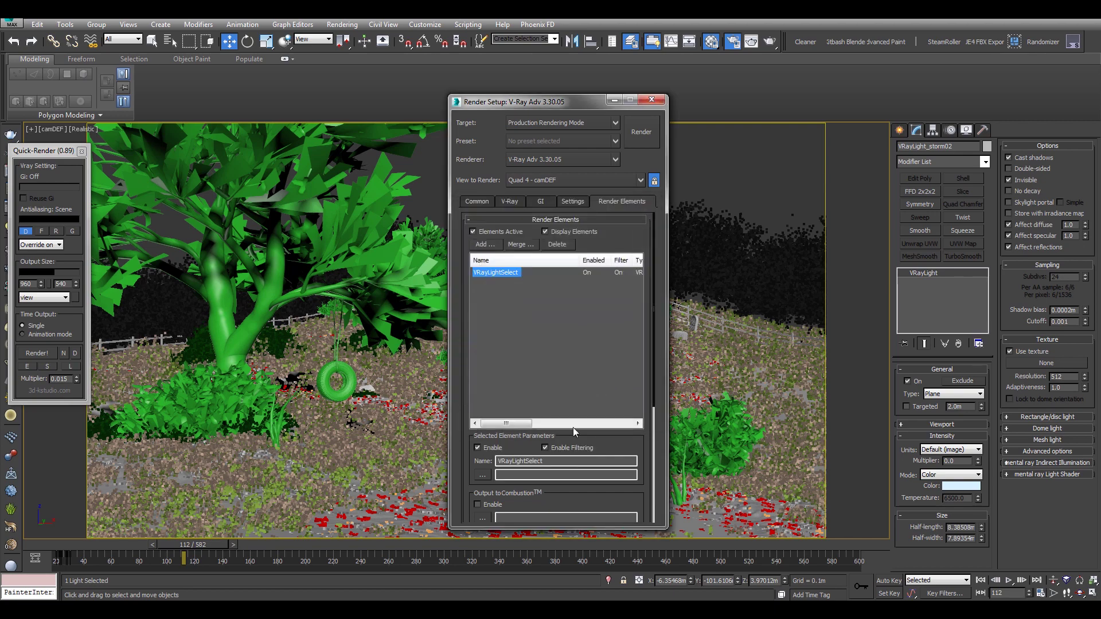
scroll(628, 426, down, 3)
click(623, 413)
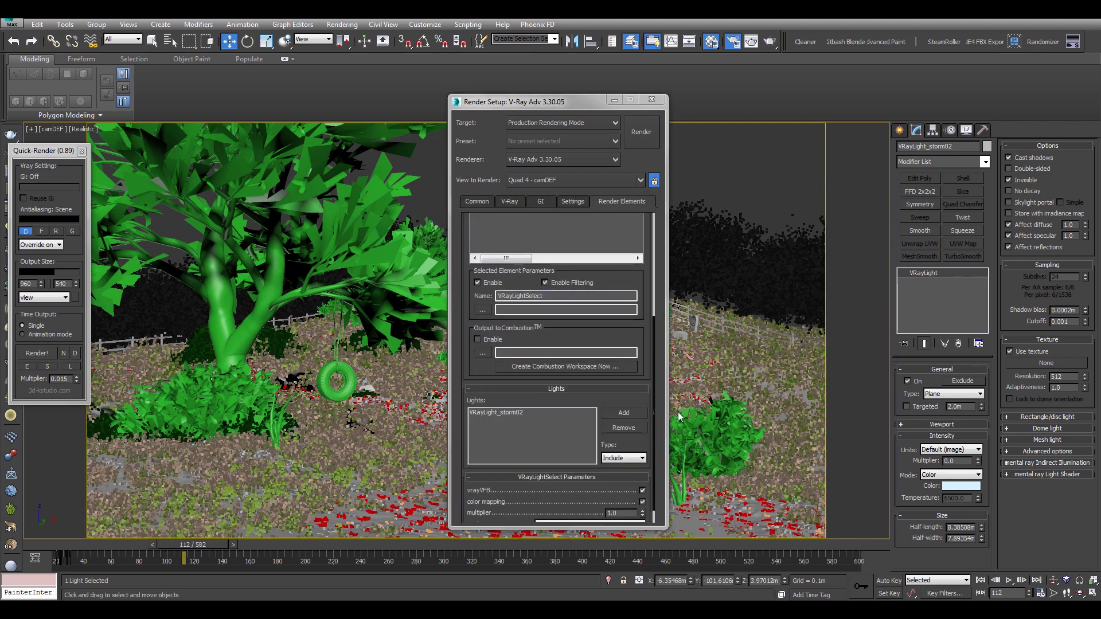
click(511, 413)
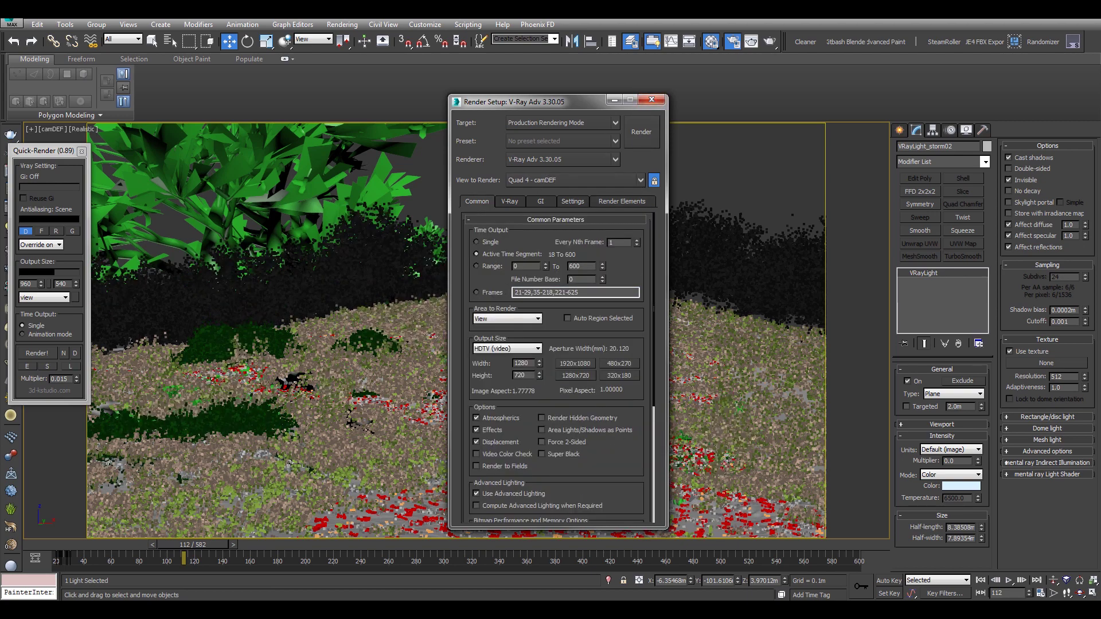
click(651, 99)
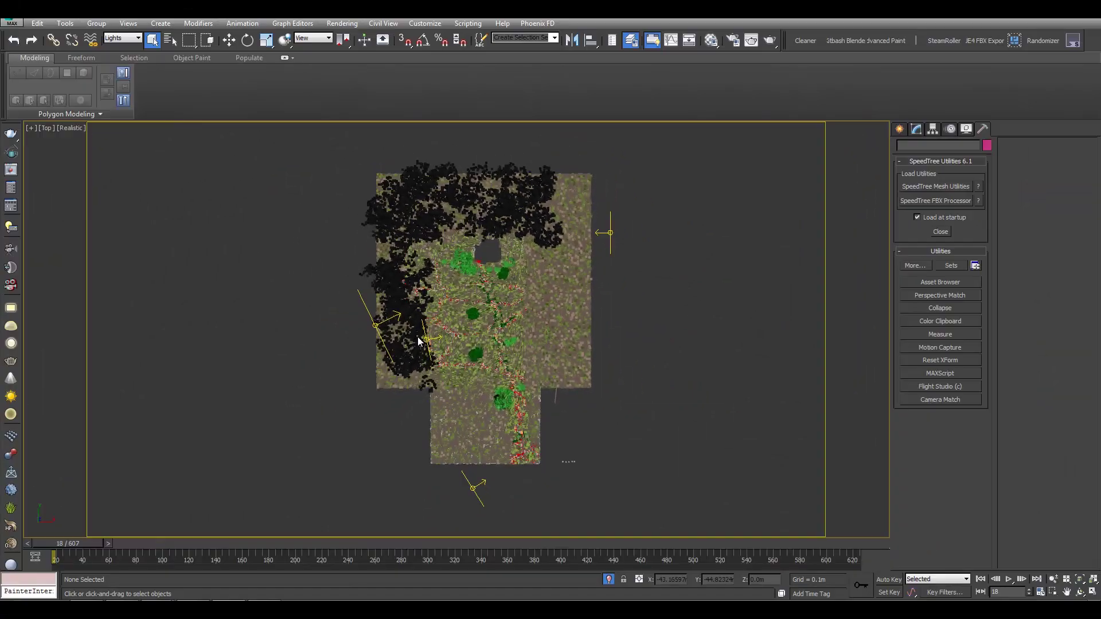
Restrict selection to lights, select every light in the top view and isolate them from the scene
click(122, 38)
click(117, 69)
key(ctrl+a)
right_click(497, 377)
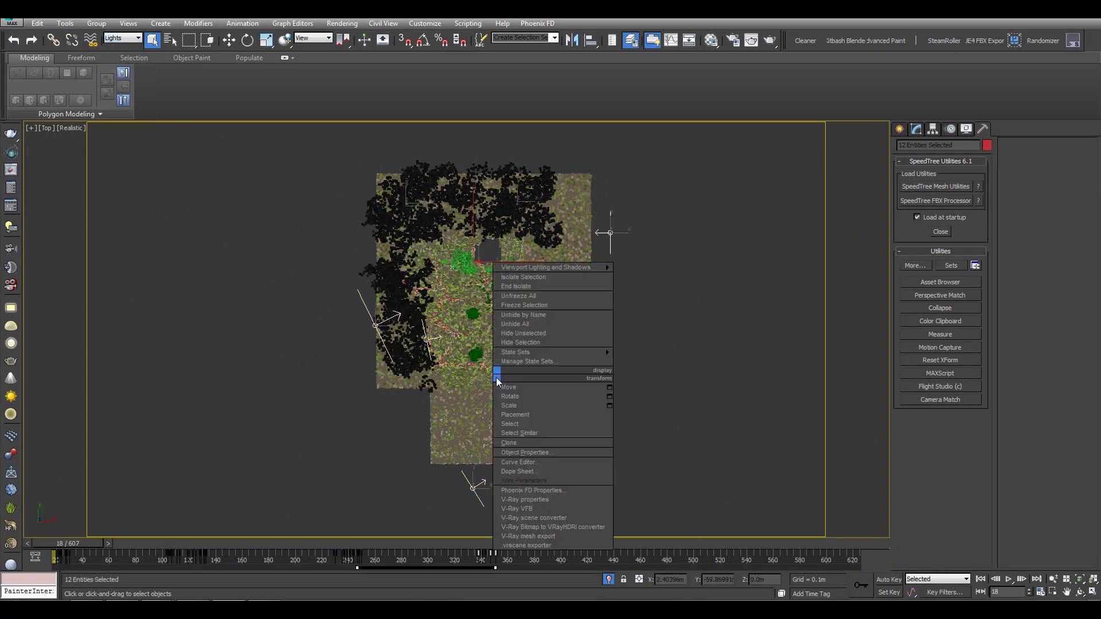
click(504, 285)
click(296, 269)
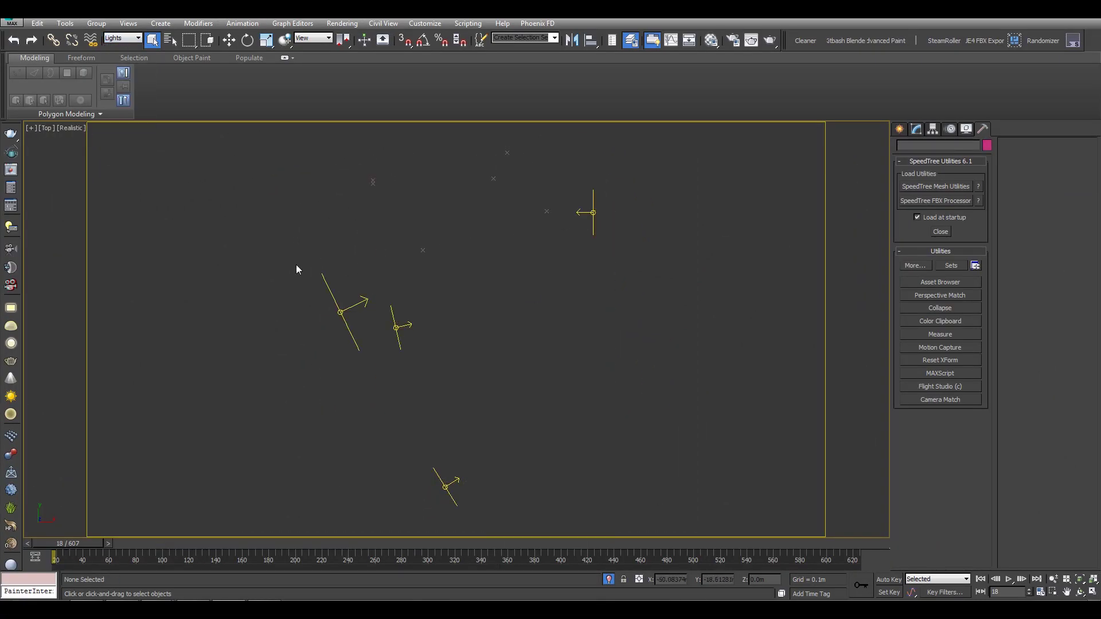
Leave only the four storm lights visible, select them all and open the Save As options
right_click(487, 342)
click(528, 232)
key(ctrl+a)
click(12, 23)
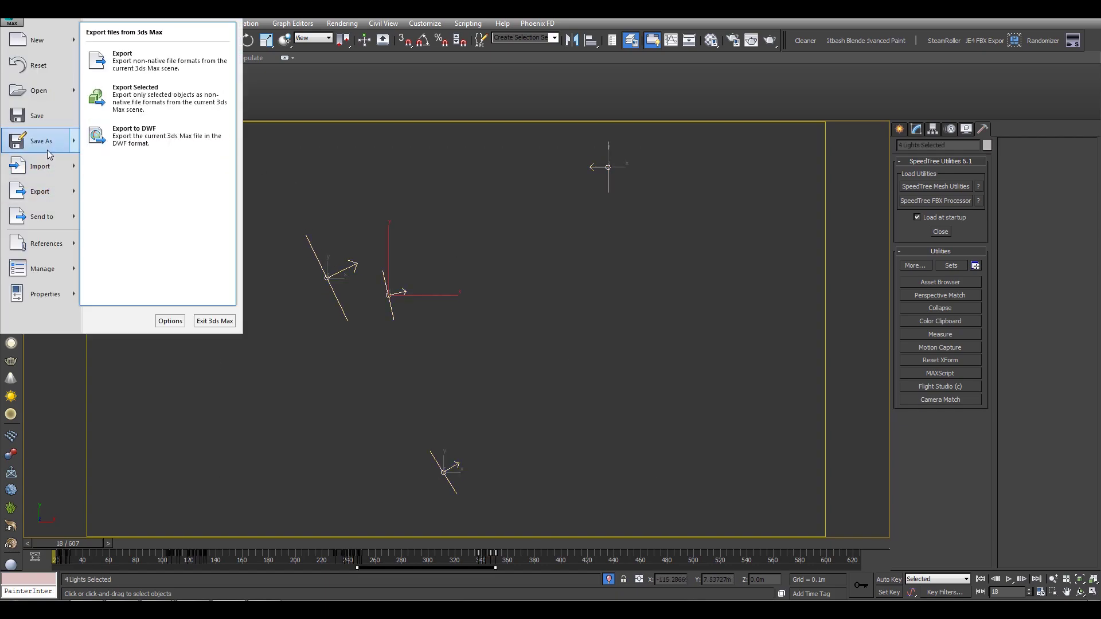
mouse_move(40, 140)
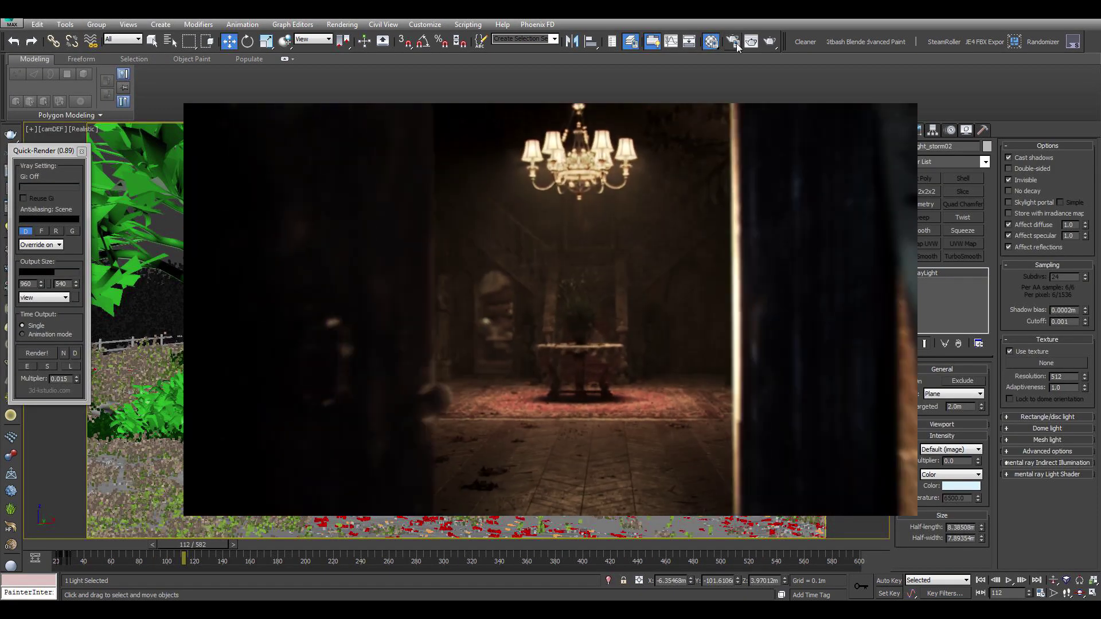